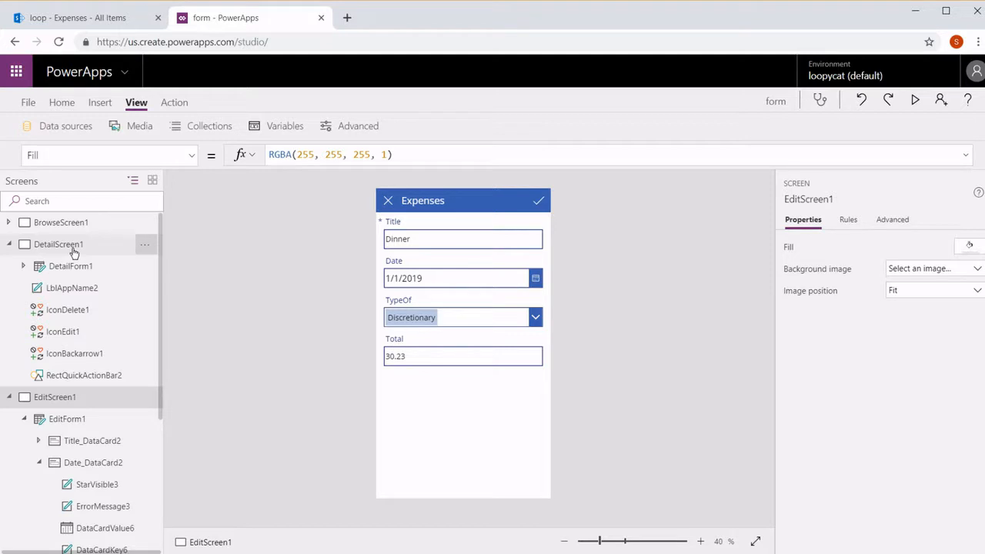
Expand DetailForm1 and its TypeOf, Total, Date and Title data cards and examine the controls they contain.
{"action": "left_click", "coordinate": [71, 266]}
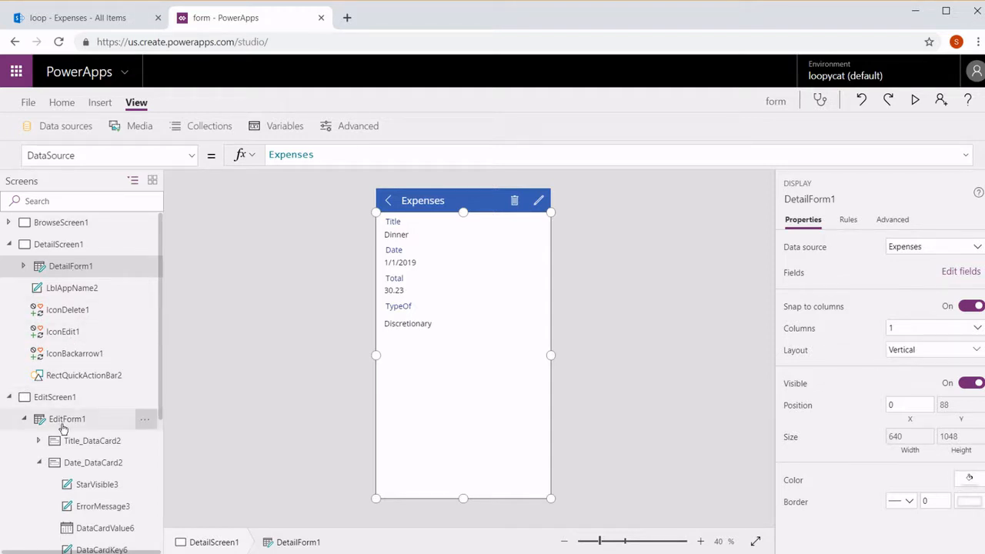
{"action": "left_click", "coordinate": [24, 265]}
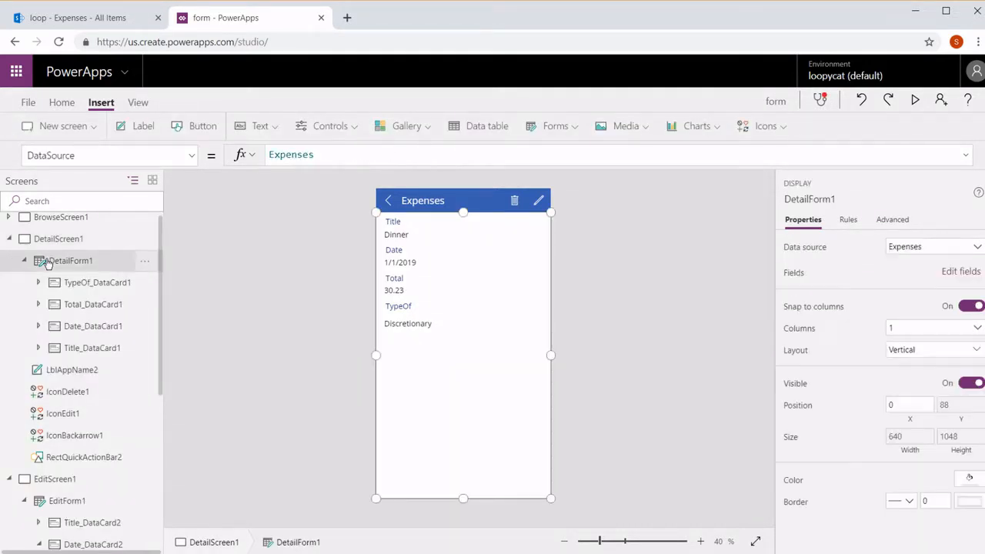
{"action": "left_click", "coordinate": [37, 285]}
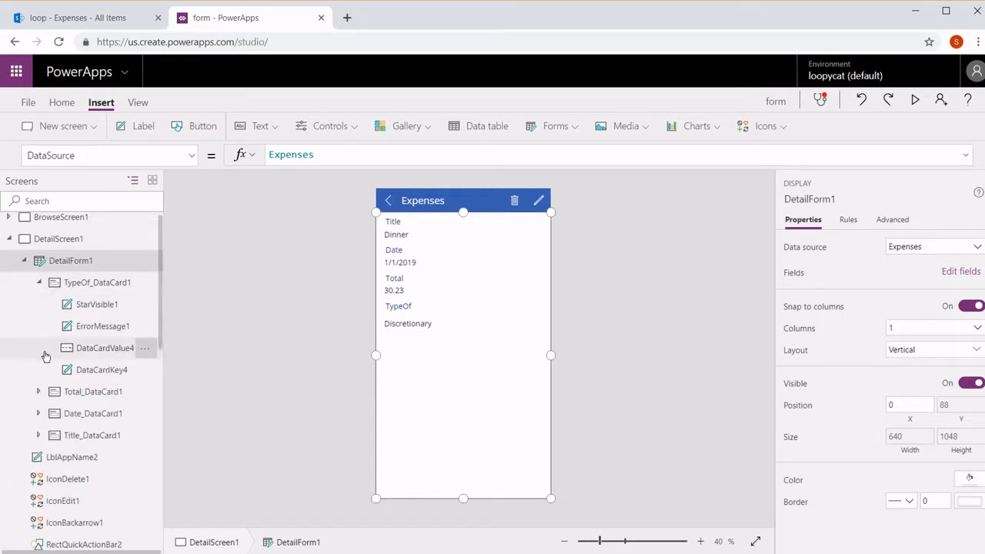
{"action": "left_click", "coordinate": [39, 391]}
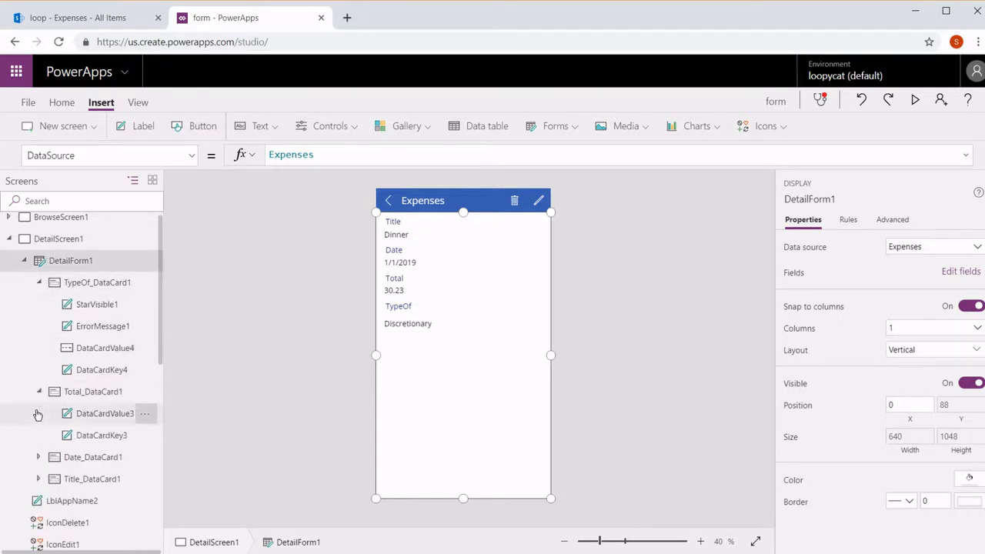
{"action": "left_click", "coordinate": [38, 457]}
{"action": "left_click", "coordinate": [39, 523]}
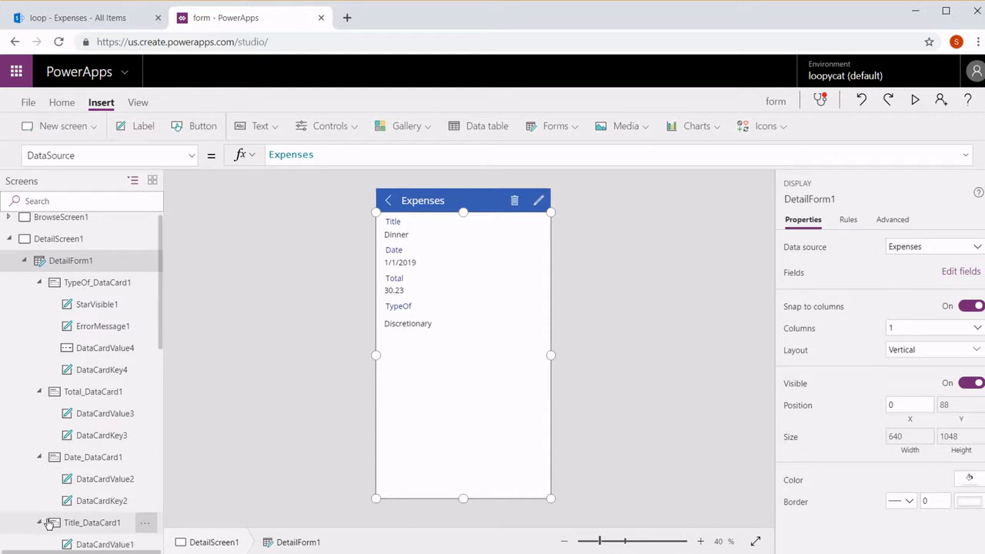
{"action": "scroll", "coordinate": [163, 310], "scroll_direction": "down", "scroll_amount": 1}
{"action": "left_click_drag", "start_coordinate": [163, 310], "coordinate": [161, 354]}
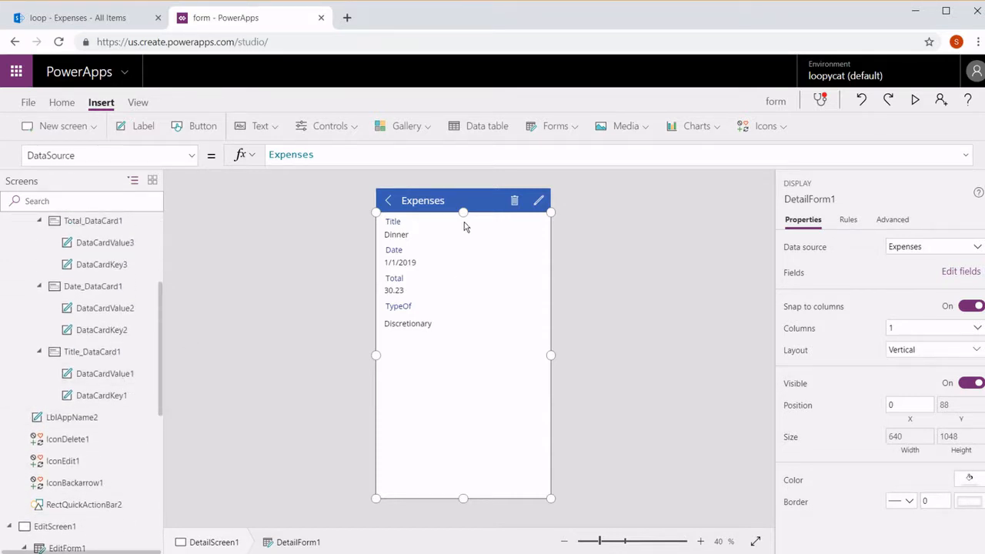
Shrink DetailForm1 from its upper edge to a height of about 425, starting at Y about 710.
{"action": "left_click_drag", "start_coordinate": [464, 212], "coordinate": [454, 380]}
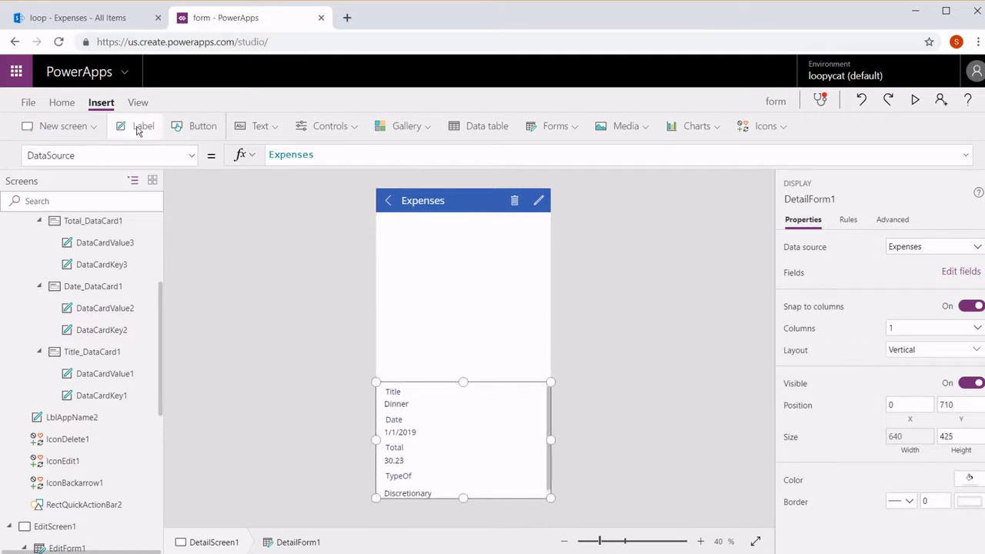
{"action": "left_click", "coordinate": [288, 250]}
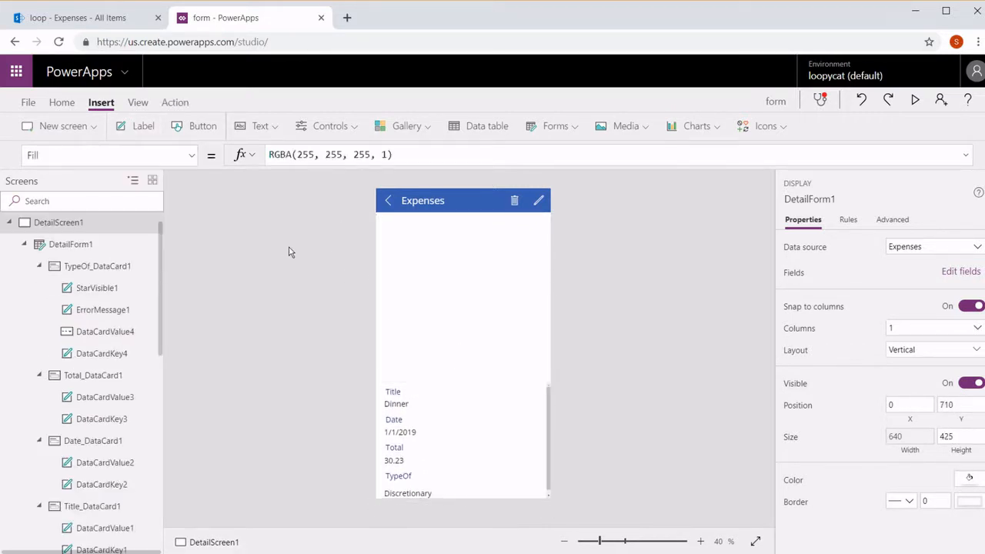
Add labels reading Name:, Date:, Total and Type: above the detail form, each with a placeholder Text label beneath it.
{"action": "left_click", "coordinate": [133, 125]}
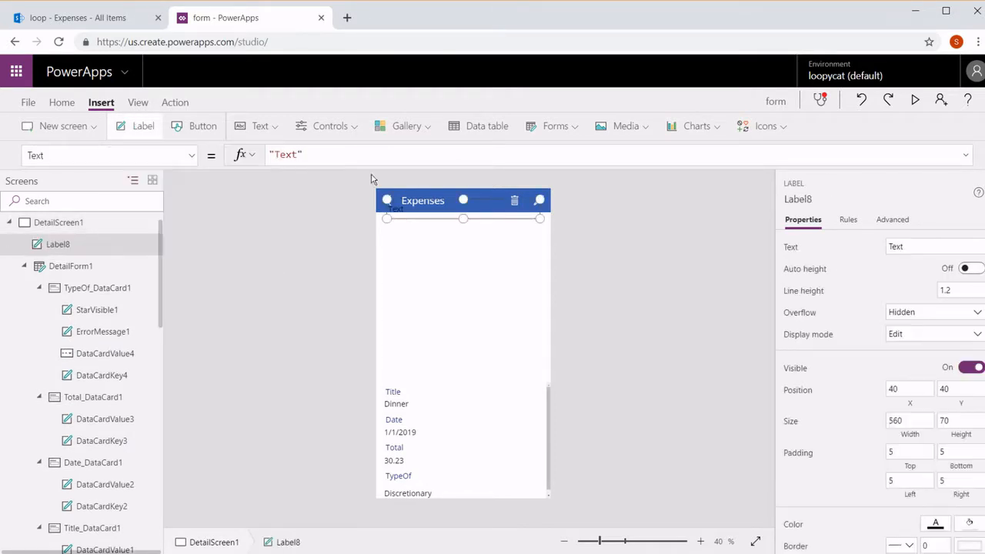
{"action": "left_click_drag", "start_coordinate": [403, 232], "coordinate": [405, 220]}
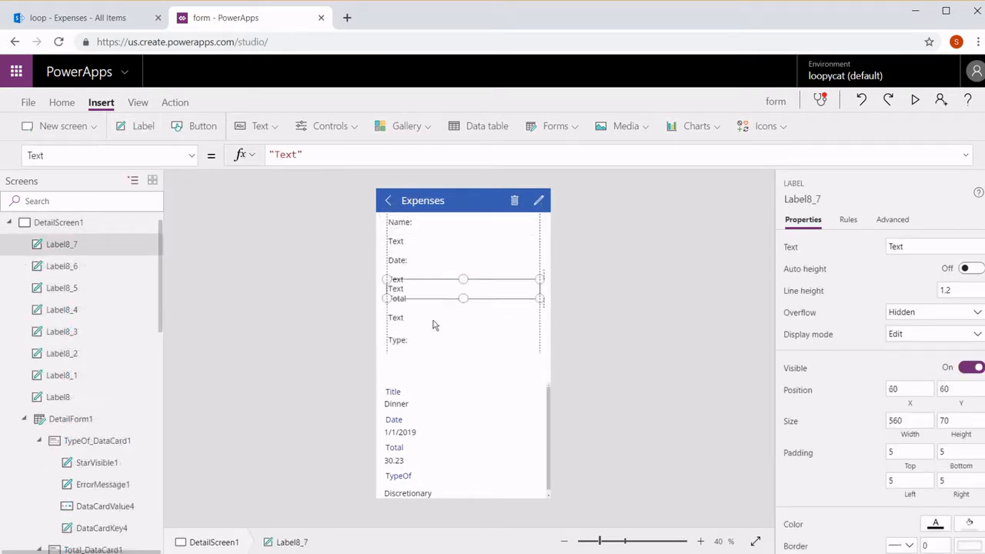
{"action": "left_click_drag", "start_coordinate": [433, 324], "coordinate": [435, 366]}
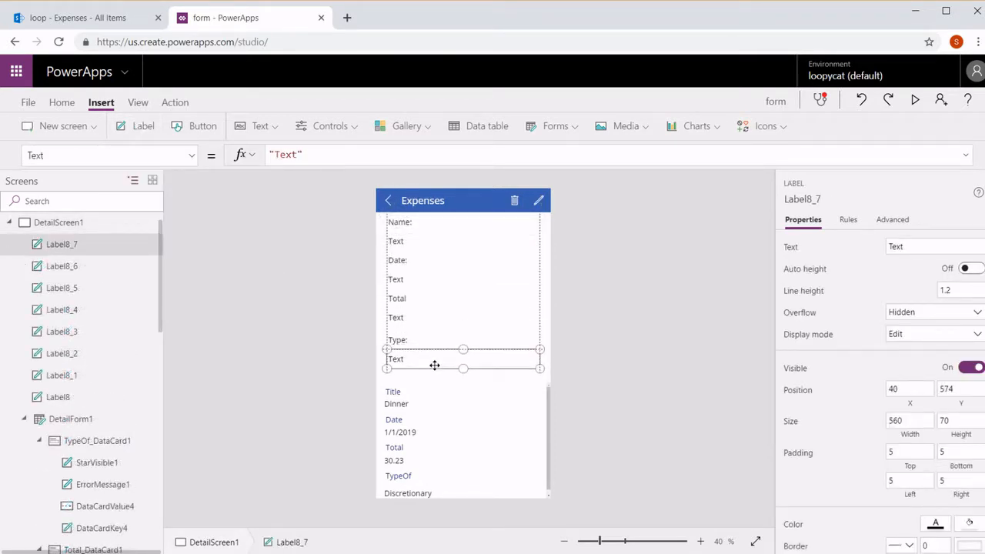
Set the text of the label beneath Name: to BrowseGallery1.Selected.Title.
{"action": "left_click", "coordinate": [412, 243]}
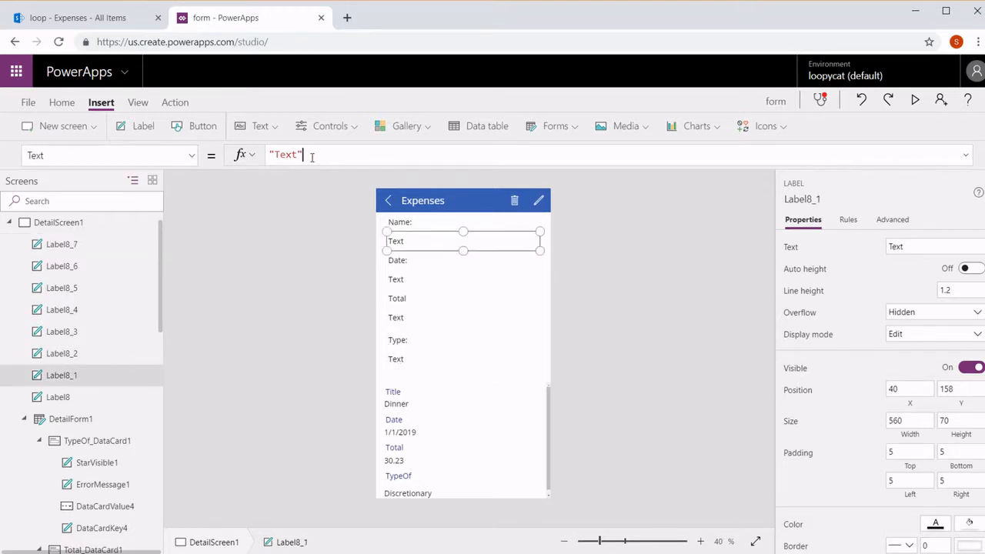
{"action": "left_click_drag", "start_coordinate": [312, 156], "coordinate": [186, 146]}
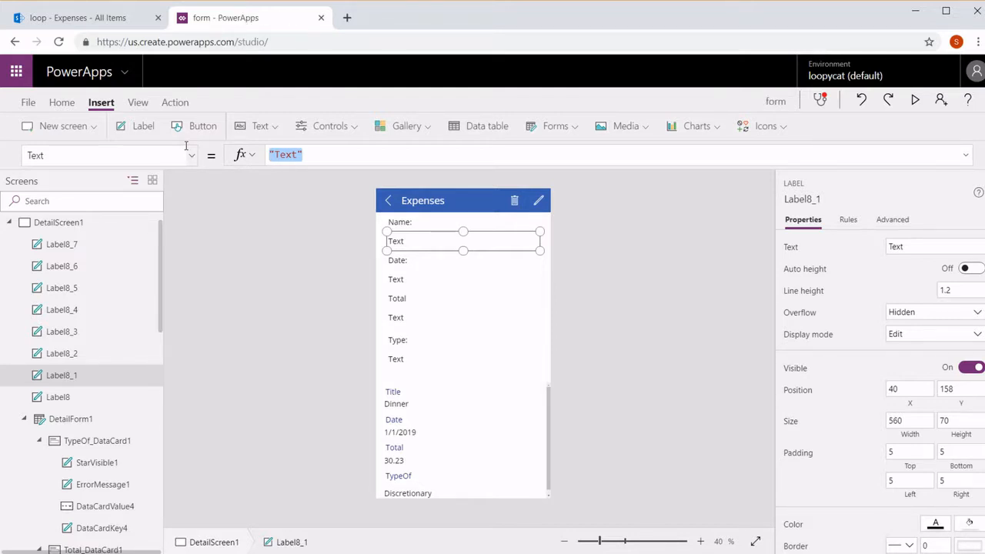
{"action": "type", "text": "gall"}
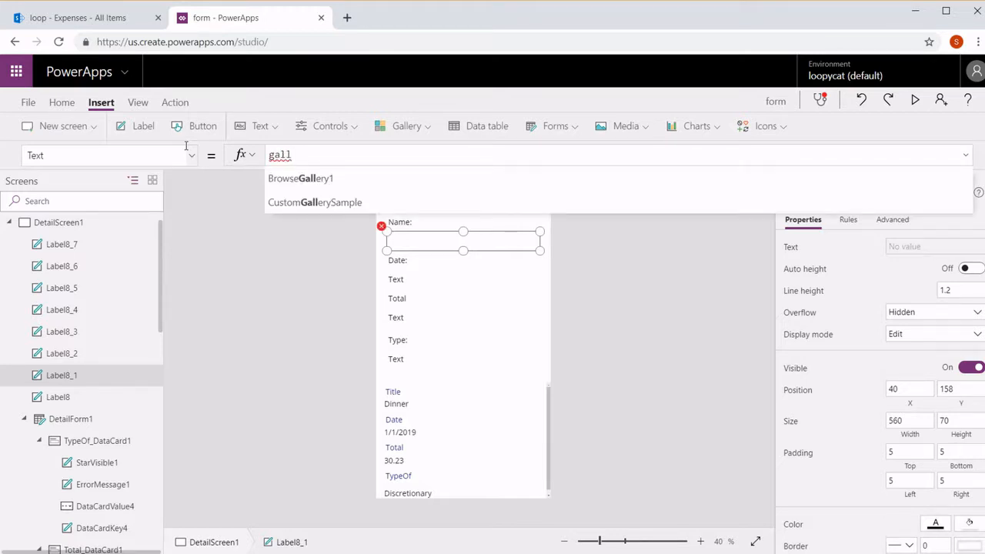
{"action": "key", "text": "Tab"}
{"action": "type", "text": ".sel"}
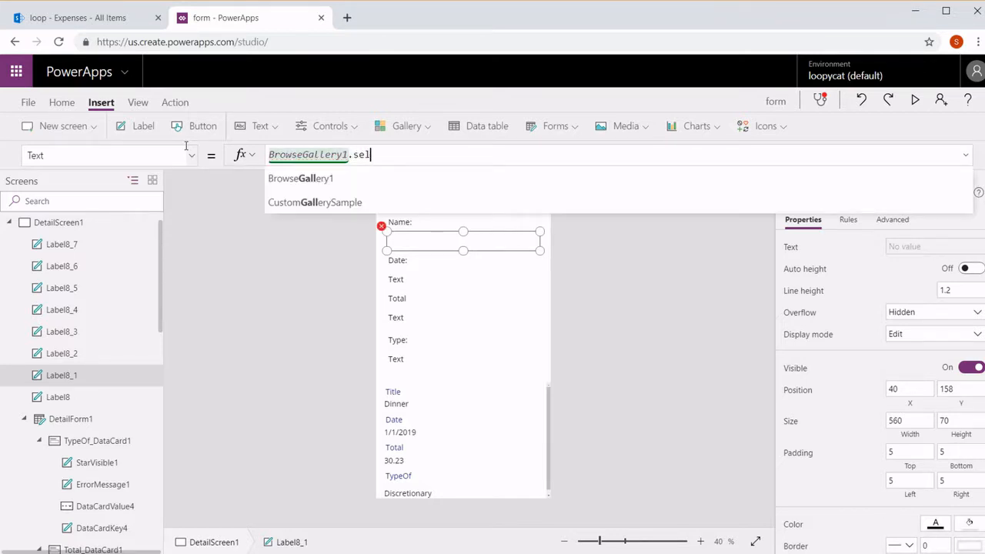
{"action": "key", "text": "Tab"}
{"action": "type", "text": "."}
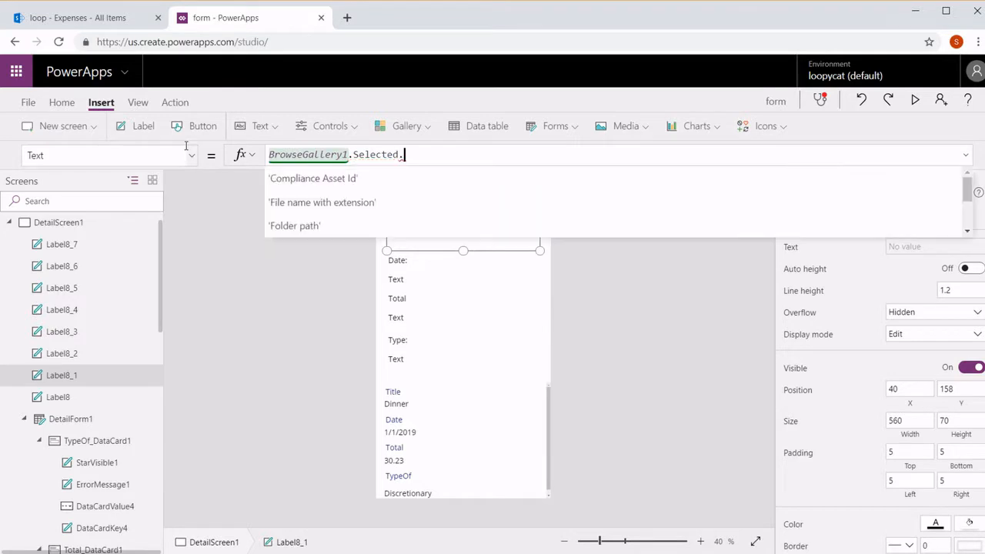
{"action": "type", "text": "titl"}
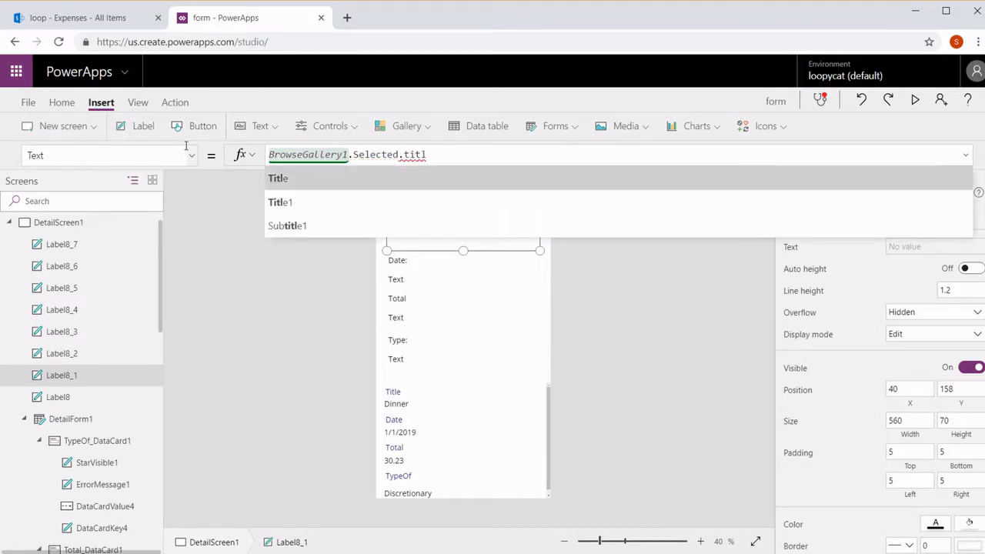
{"action": "key", "text": "Tab"}
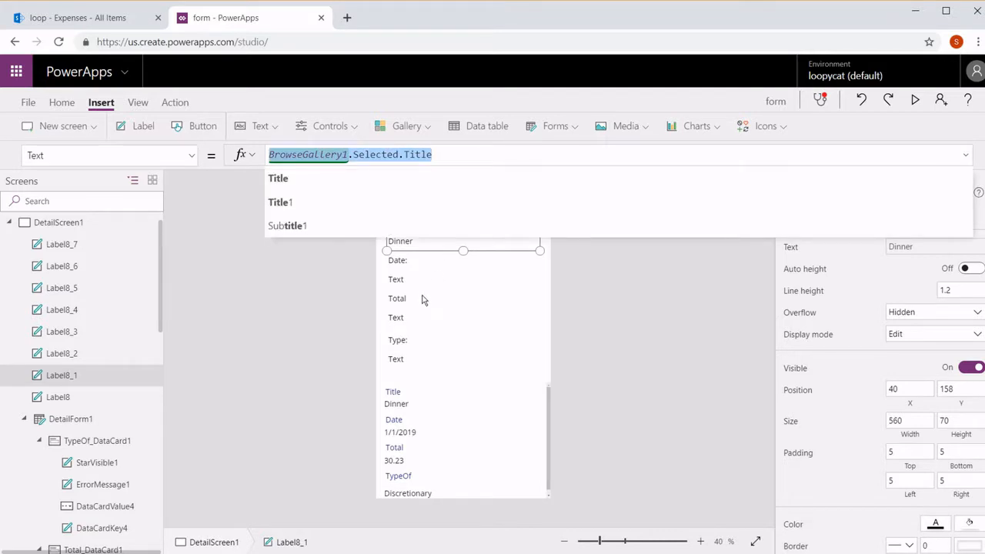
{"action": "left_click", "coordinate": [422, 291]}
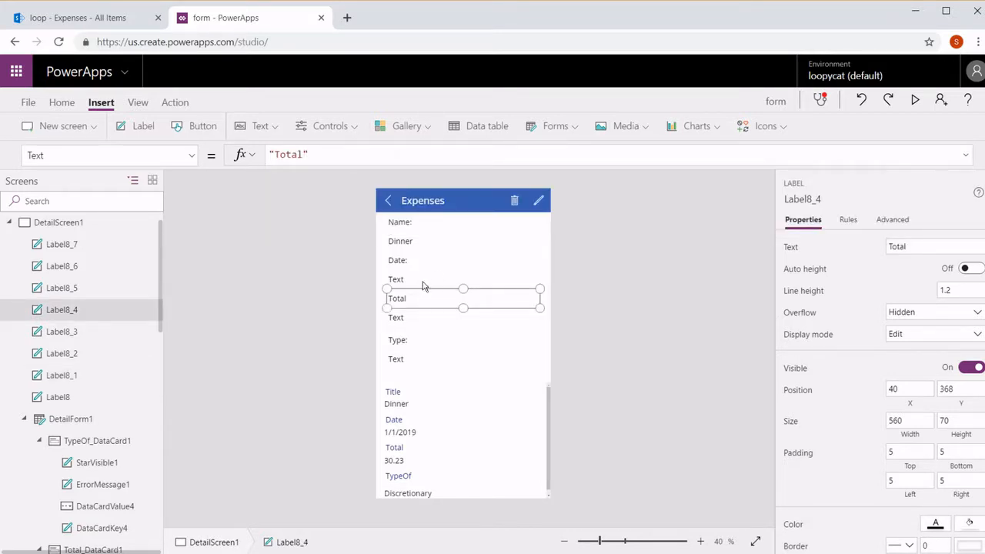
{"action": "left_click", "coordinate": [424, 278]}
{"action": "key", "text": "ctrl+c"}
{"action": "key", "text": "ctrl+v"}
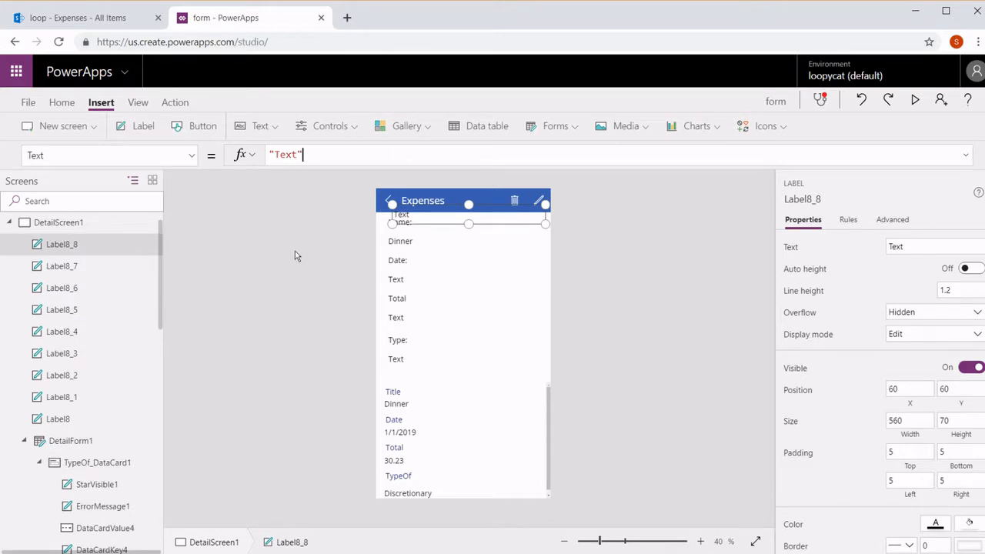
{"action": "key", "text": "Delete"}
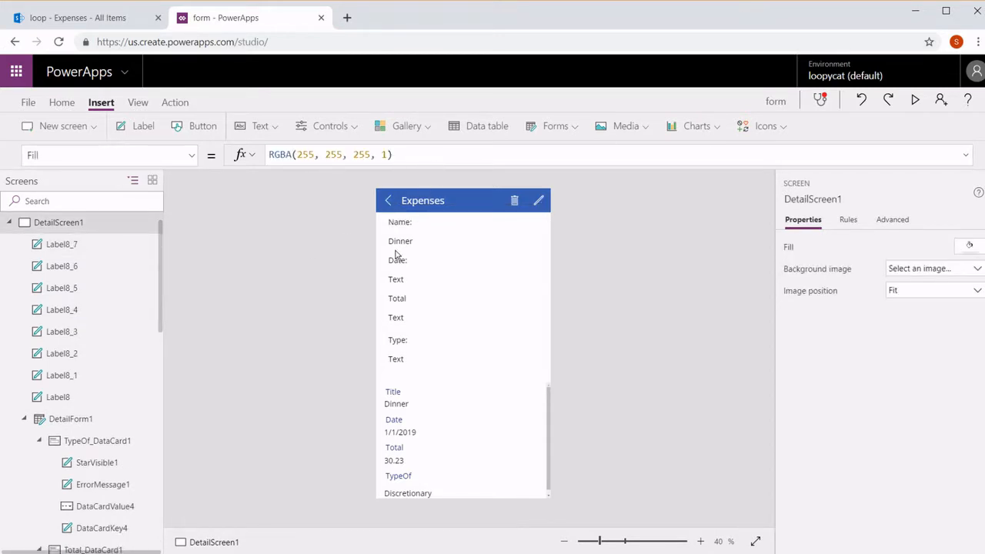
Set the text of the label beneath Date: to BrowseGallery1.Selected.Date.
{"action": "left_click", "coordinate": [407, 281]}
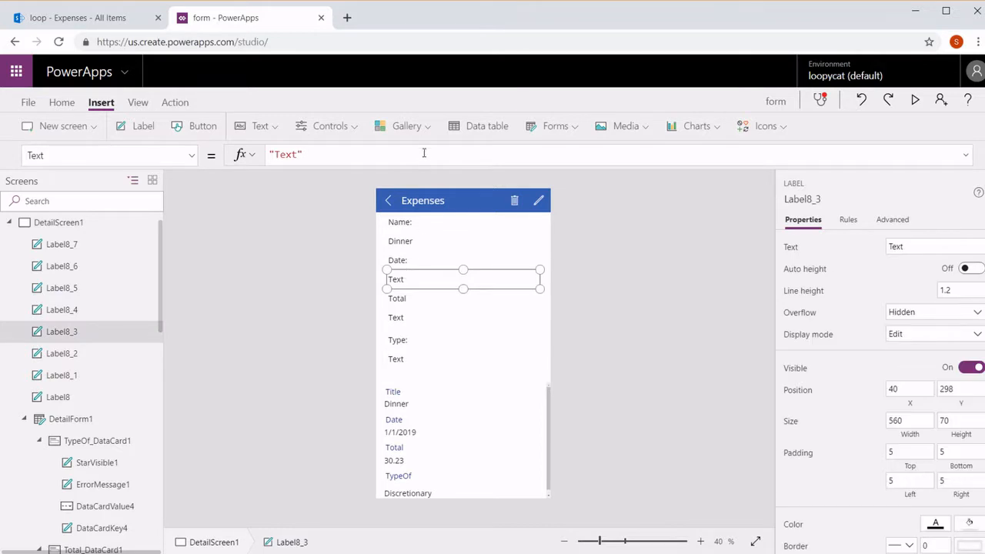
{"action": "key", "text": "ctrl+a"}
{"action": "key", "text": "ctrl+v"}
{"action": "key", "text": "BackSpace"}
{"action": "key", "text": "BackSpace"}
{"action": "key", "text": "BackSpace"}
{"action": "key", "text": "BackSpace"}
{"action": "key", "text": "BackSpace"}
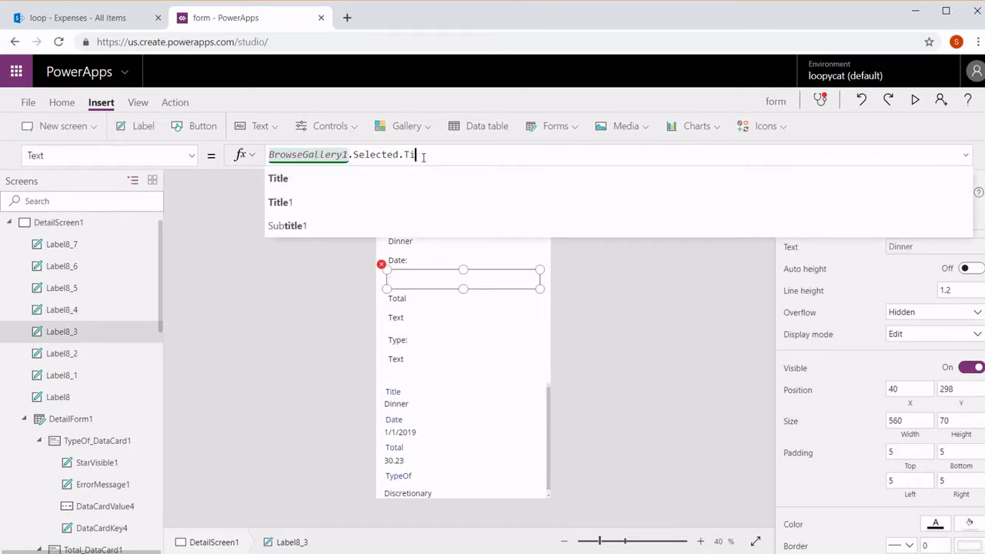
{"action": "type", "text": "Date"}
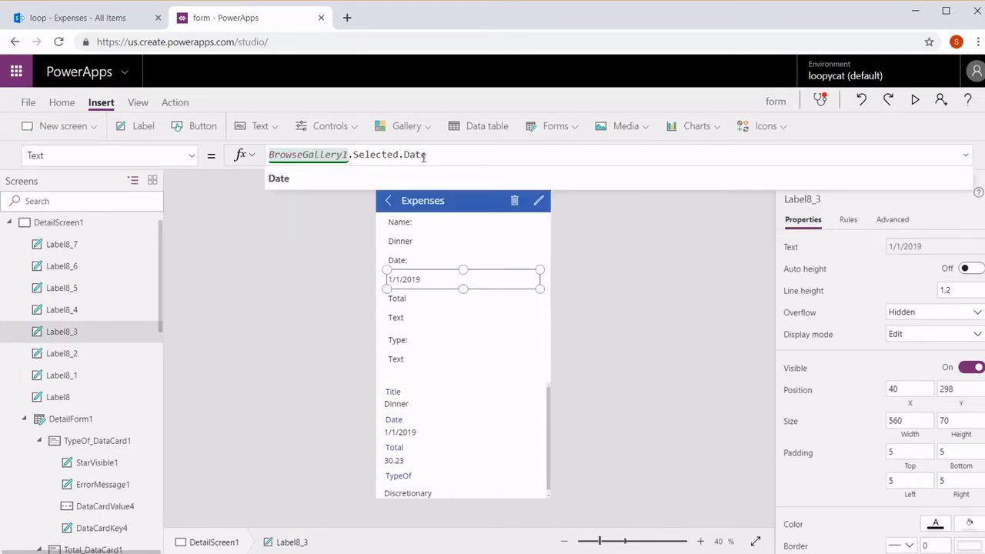
{"action": "left_click", "coordinate": [329, 291]}
{"action": "left_click", "coordinate": [395, 316]}
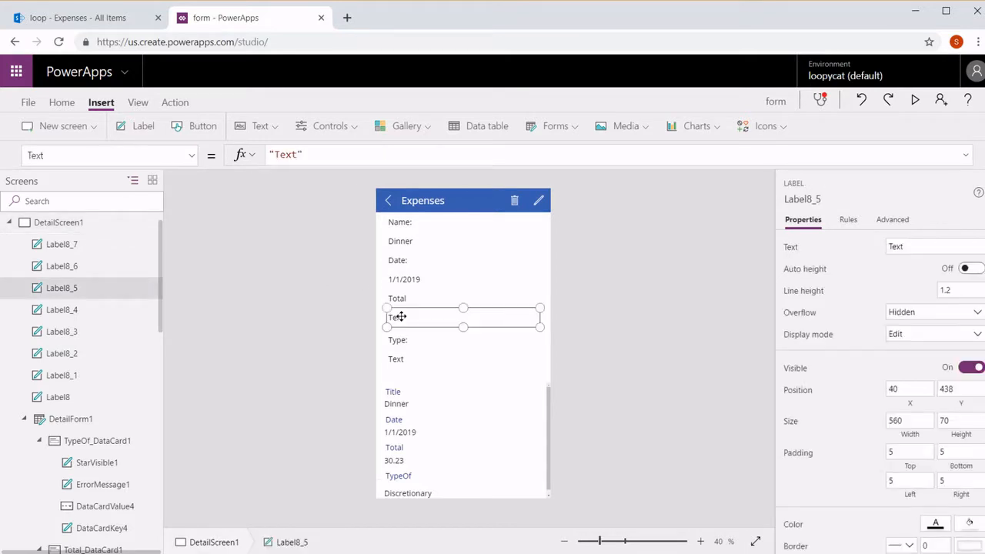
{"action": "key", "text": "ctrl+c"}
{"action": "key", "text": "ctrl+v"}
{"action": "key", "text": "Delete"}
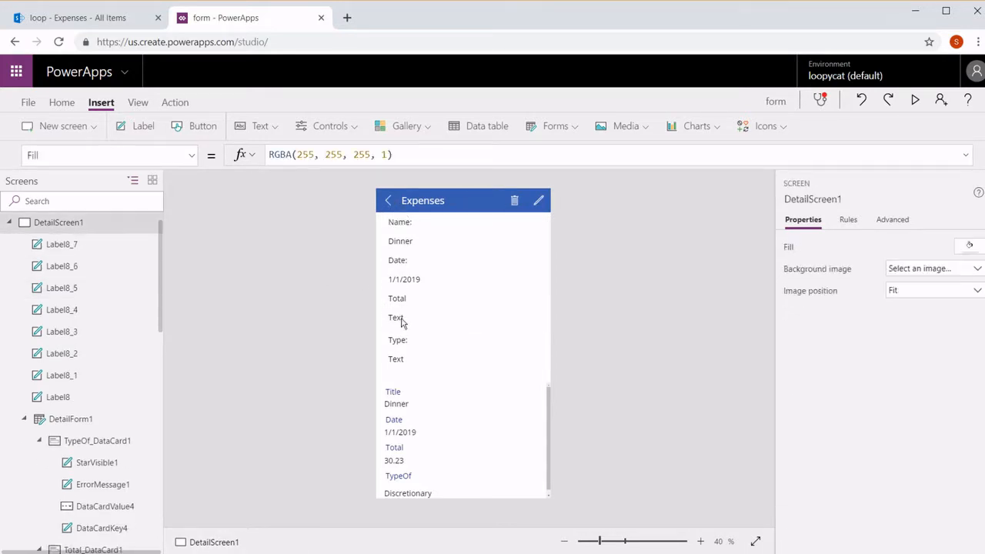
Set the text of the placeholder label beneath Total to BrowseGallery1.Selected.Total.
{"action": "left_click", "coordinate": [403, 317]}
{"action": "triple_click", "coordinate": [382, 154]}
{"action": "key", "text": "ctrl+v"}
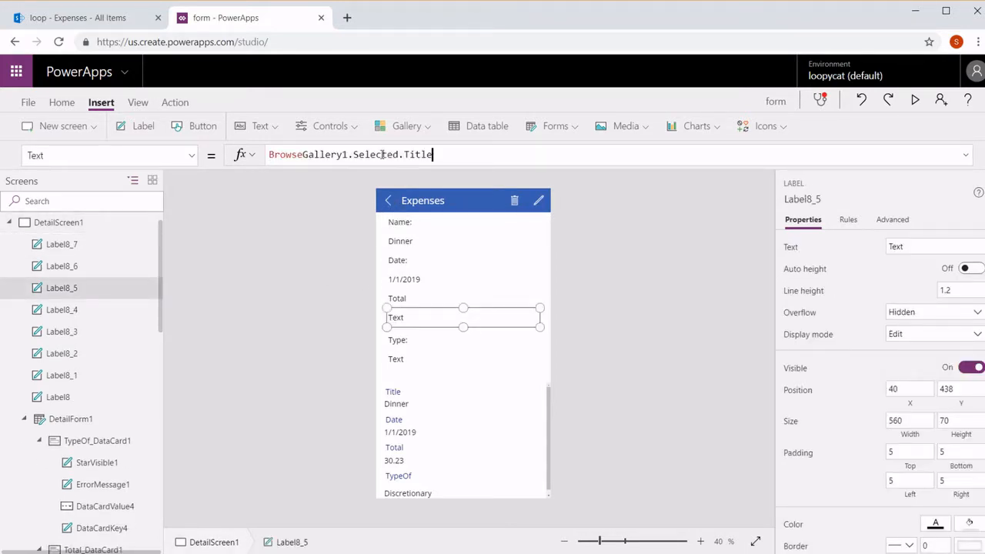
{"action": "key", "text": "BackSpace"}
{"action": "key", "text": "BackSpace"}
{"action": "key", "text": "BackSpace"}
{"action": "key", "text": "BackSpace"}
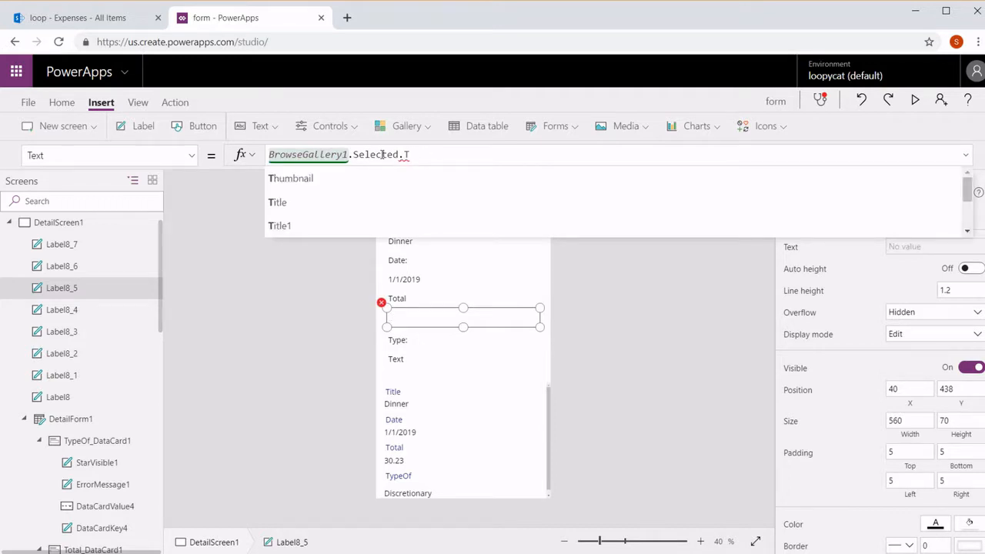
{"action": "type", "text": "otal"}
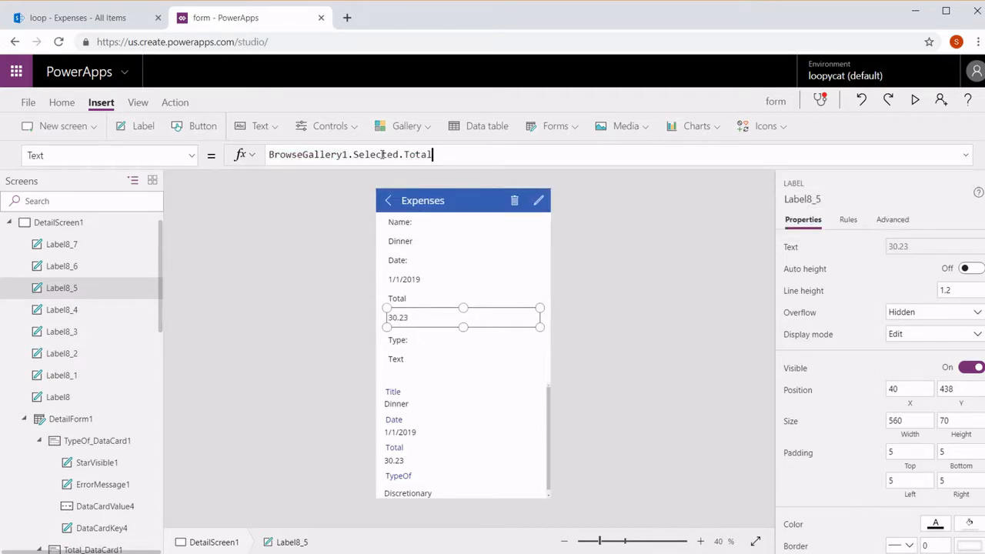
Set the text of the label beneath Type: to BrowseGallery1.Selected.TypeOf.Value.
{"action": "left_click", "coordinate": [404, 360]}
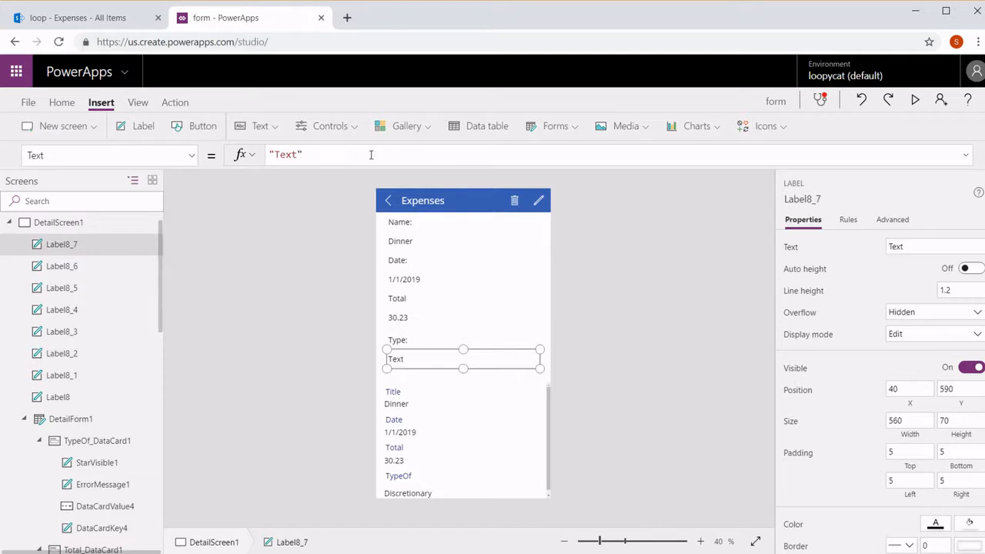
{"action": "key", "text": "ctrl+a"}
{"action": "key", "text": "ctrl+v"}
{"action": "key", "text": "BackSpace"}
{"action": "key", "text": "BackSpace"}
{"action": "key", "text": "BackSpace"}
{"action": "key", "text": "BackSpace"}
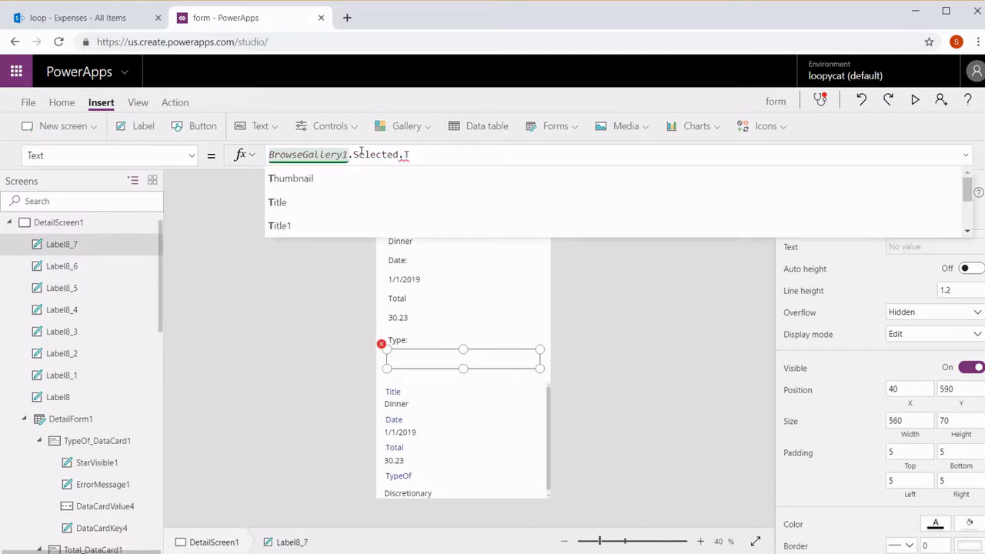
{"action": "type", "text": "ypeOf"}
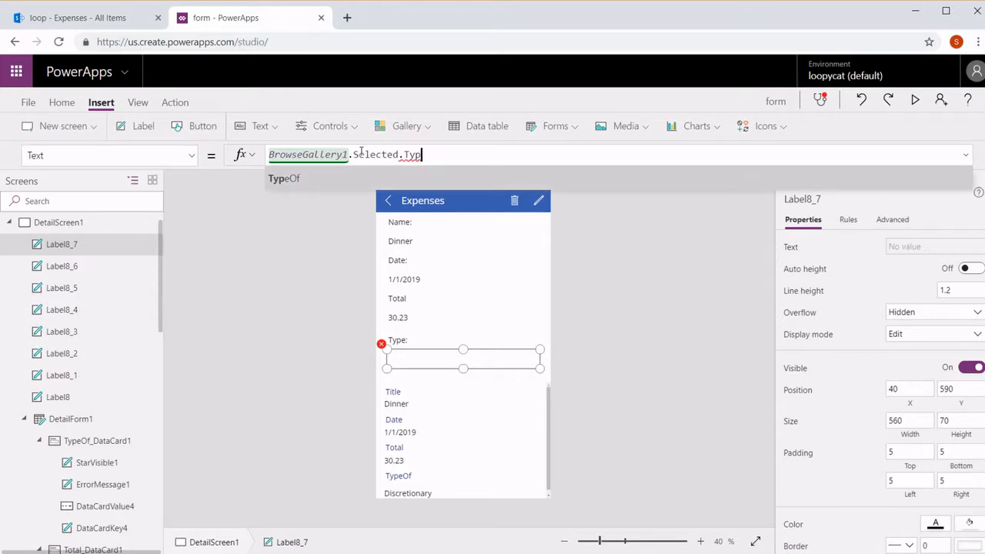
{"action": "type", "text": "."}
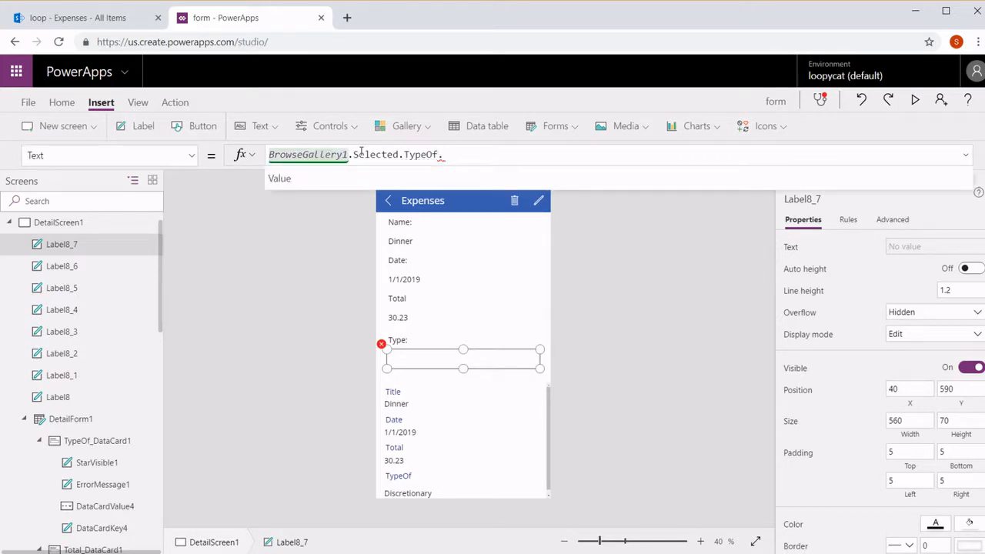
{"action": "key", "text": "Tab"}
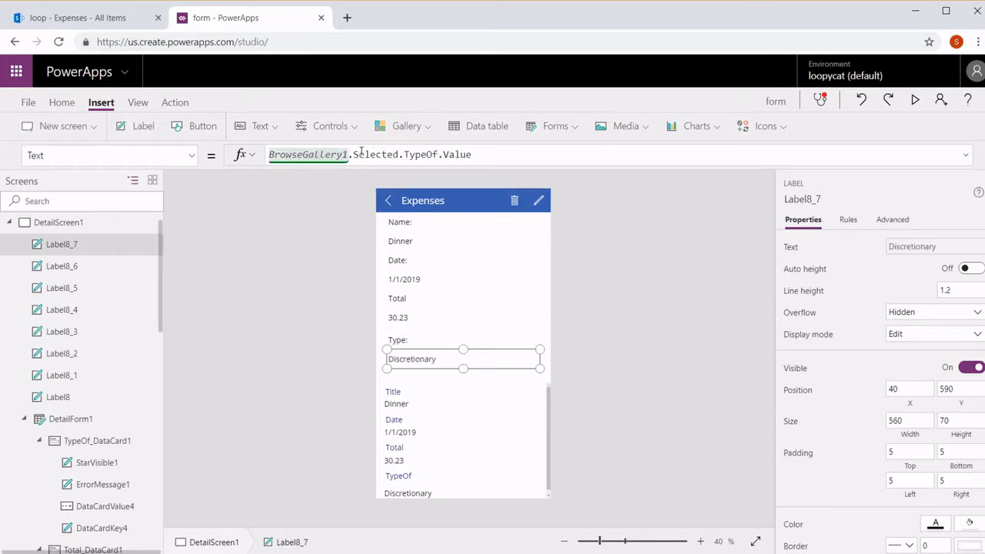
{"action": "left_click", "coordinate": [626, 331]}
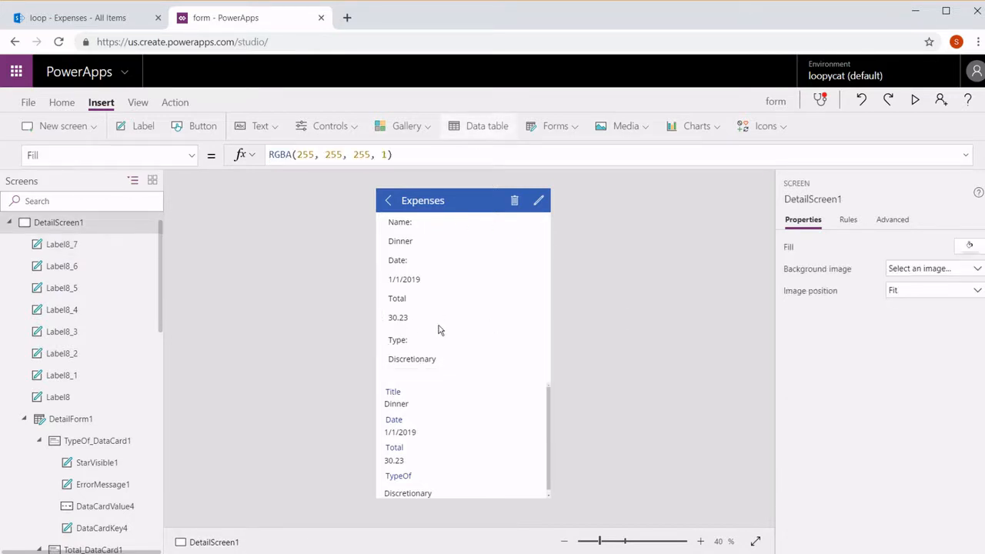
Move the display form on the detail screen up to about Y 677, closer beneath the type value label.
{"action": "left_click", "coordinate": [94, 428]}
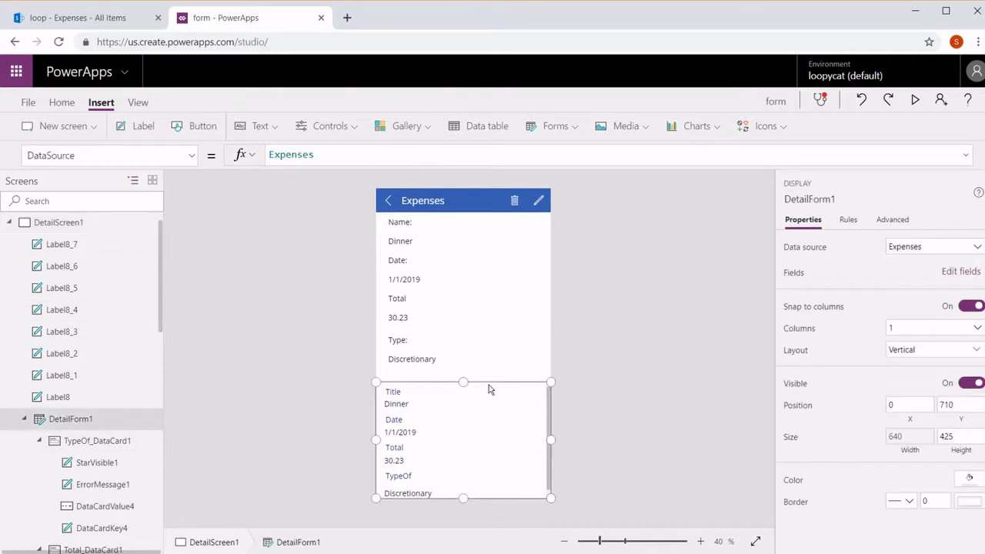
{"action": "mouse_move", "coordinate": [489, 381]}
{"action": "left_mouse_down"}
{"action": "mouse_move", "coordinate": [486, 355]}
{"action": "mouse_move", "coordinate": [489, 373]}
{"action": "left_mouse_up"}
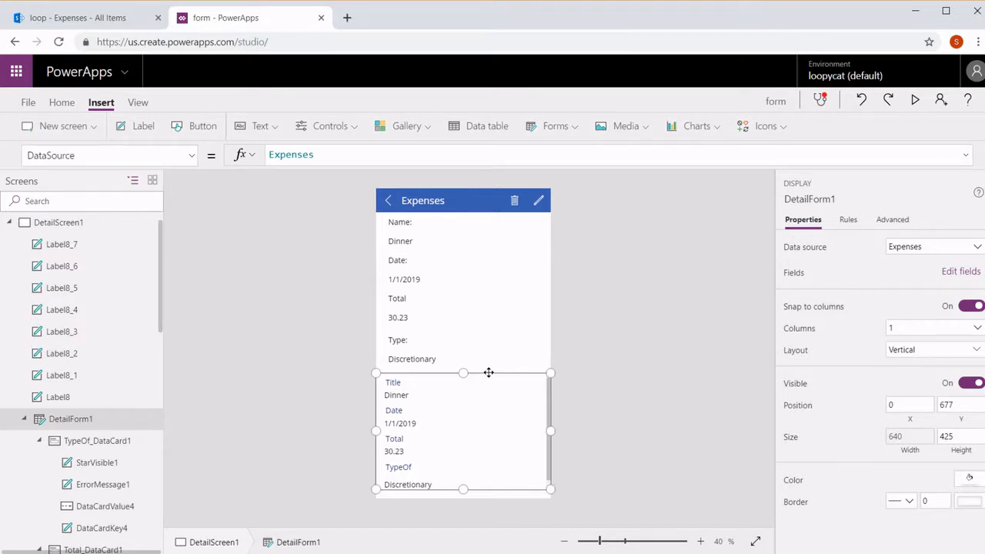
Check the delete icon's OnSelect formula and remove the EditForm(EditForm1); call from the edit icon's OnSelect, keeping only the Navigate to EditScreen1.
{"action": "left_click", "coordinate": [516, 198]}
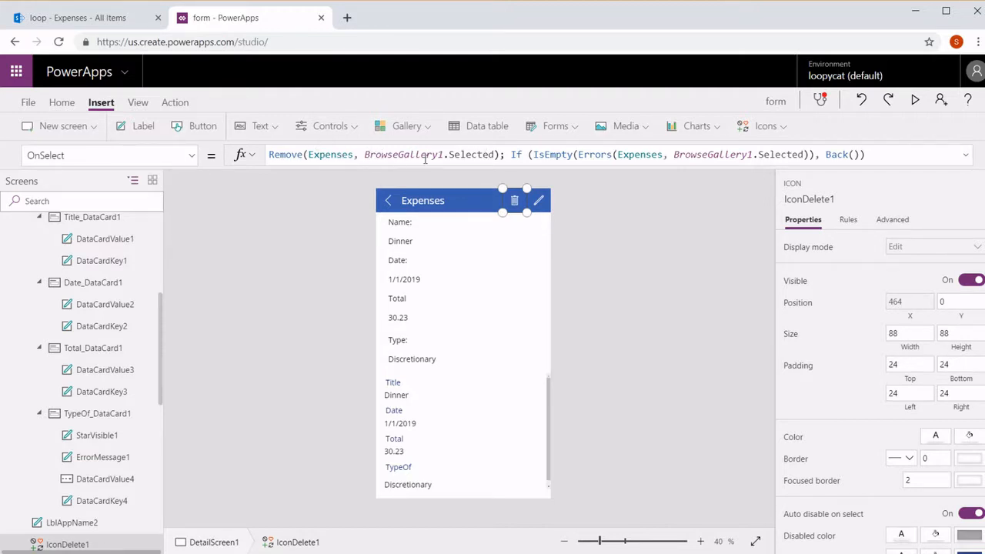
{"action": "left_click", "coordinate": [540, 202]}
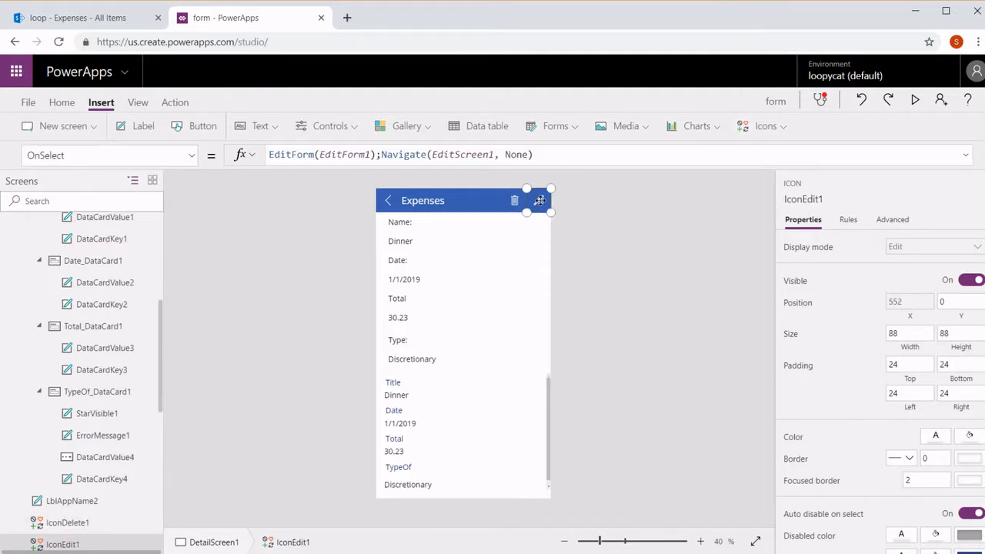
{"action": "left_click", "coordinate": [376, 155]}
{"action": "left_click_drag", "start_coordinate": [377, 155], "coordinate": [269, 155]}
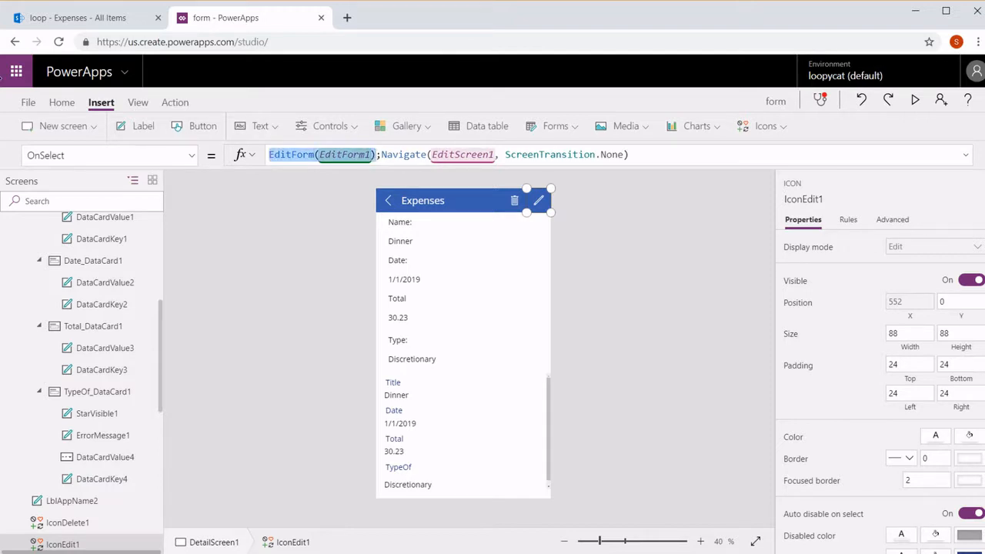
{"action": "key", "text": "Delete"}
{"action": "key", "text": "Delete"}
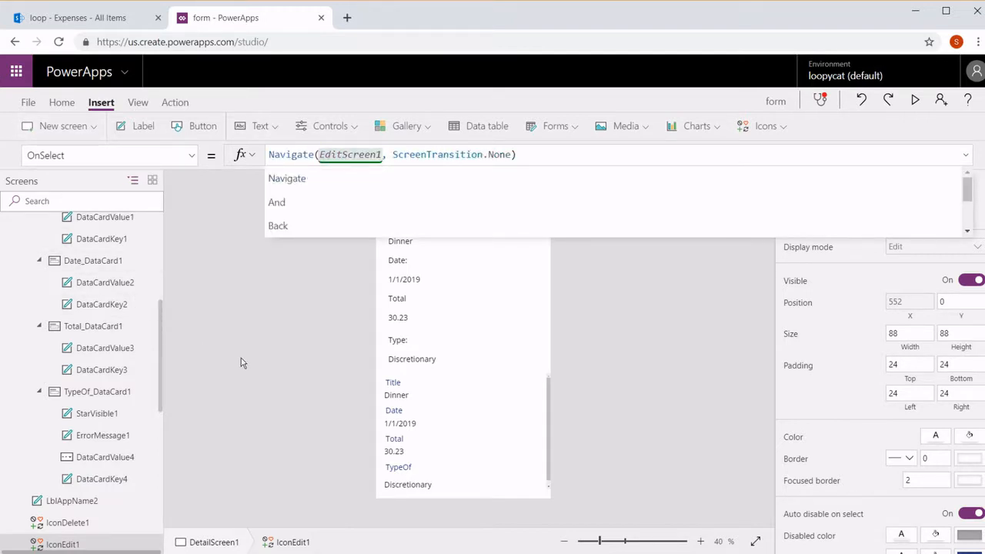
{"action": "left_click", "coordinate": [241, 358]}
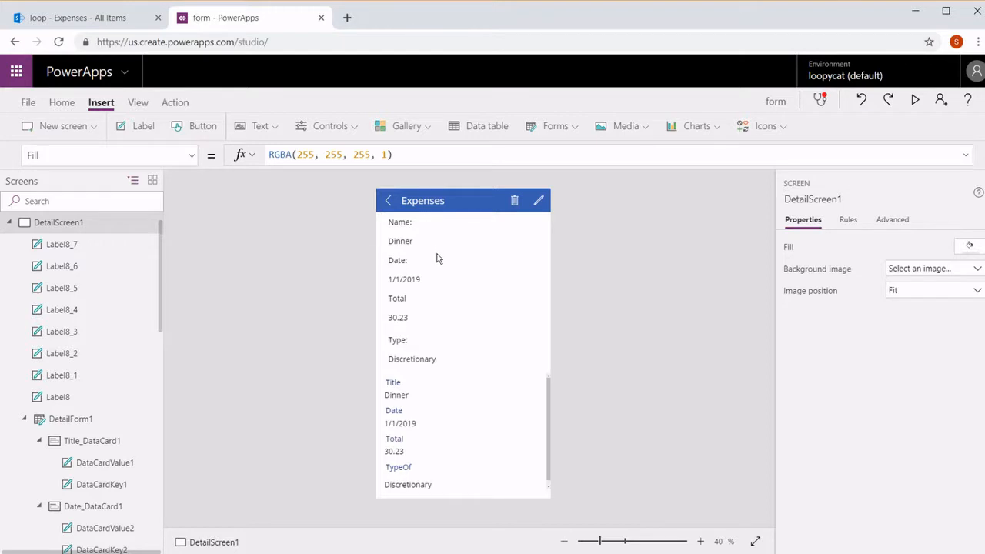
Follow the edit icon to the edit screen and lower EditForm1's upper edge to about Y 563, freeing space beneath the header.
{"action": "left_click", "coordinate": [540, 202], "text": "alt"}
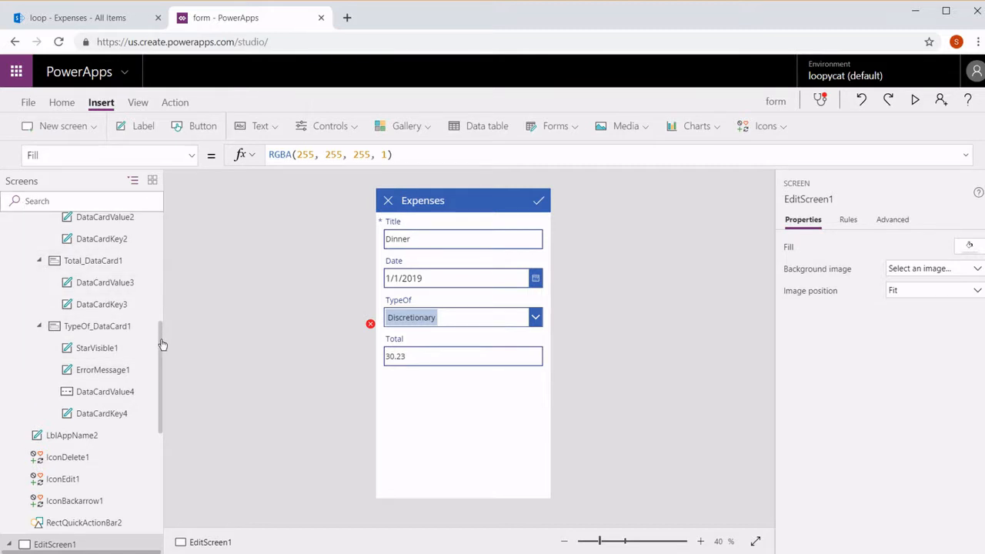
{"action": "left_click_drag", "start_coordinate": [160, 341], "coordinate": [151, 454]}
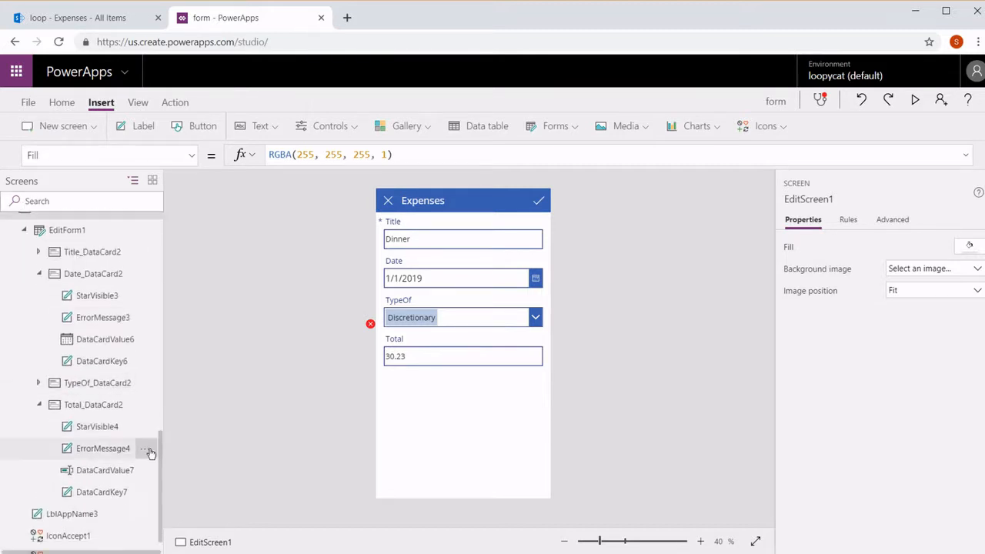
{"action": "left_click", "coordinate": [77, 230]}
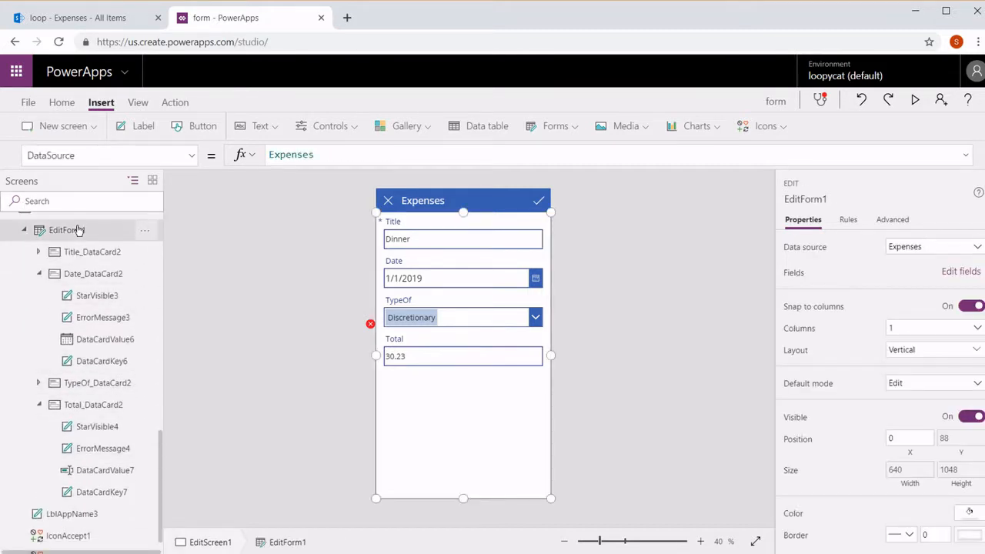
{"action": "left_click", "coordinate": [40, 253]}
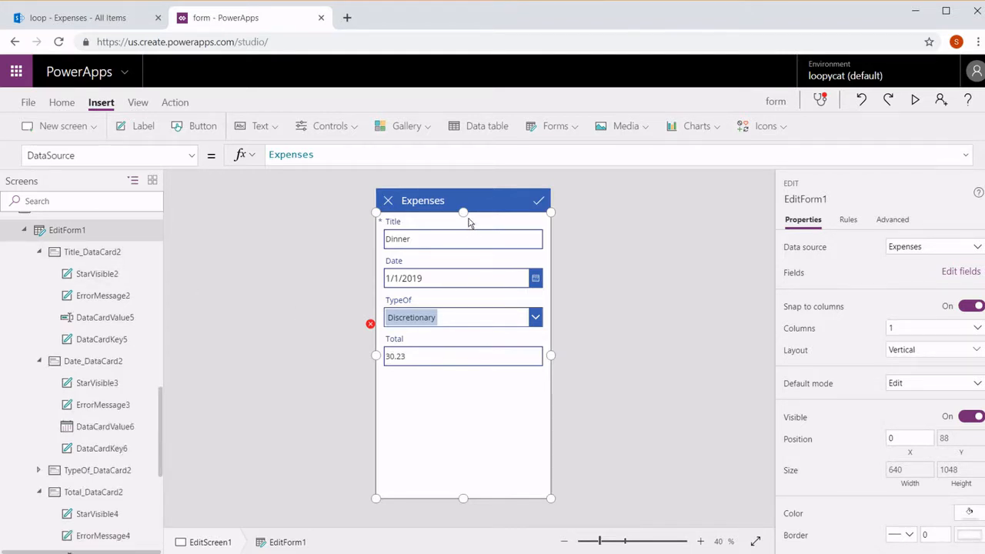
{"action": "left_click_drag", "start_coordinate": [463, 212], "coordinate": [469, 341]}
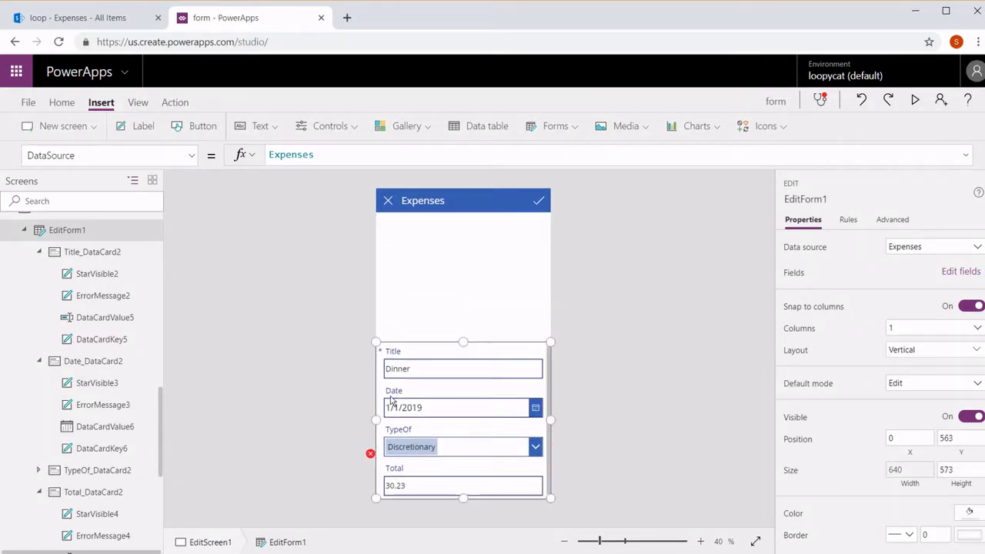
{"action": "left_click", "coordinate": [324, 372]}
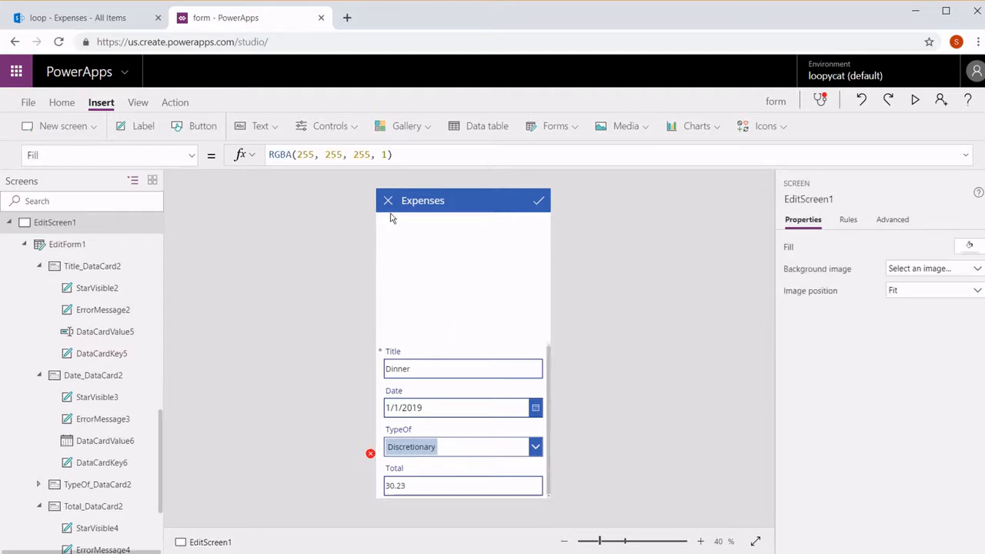
Insert a text label on the edit screen and place it just beneath the Expenses header bar.
{"action": "left_click", "coordinate": [246, 130]}
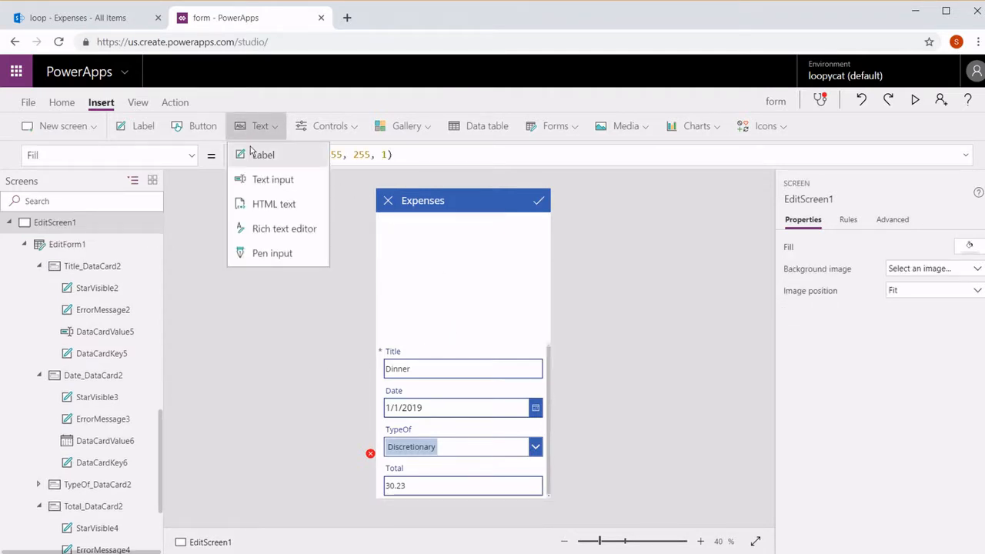
{"action": "left_click", "coordinate": [254, 154]}
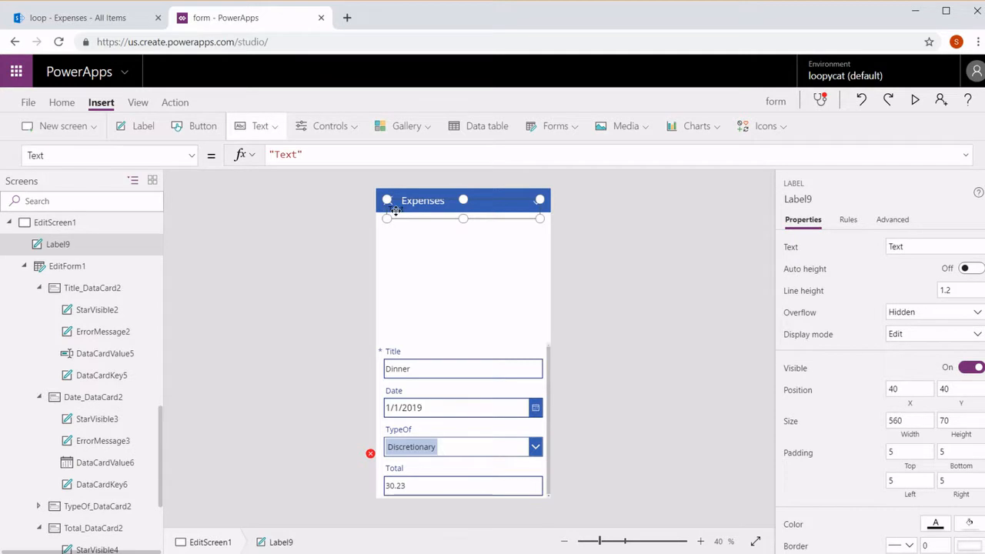
{"action": "left_click_drag", "start_coordinate": [395, 210], "coordinate": [398, 223]}
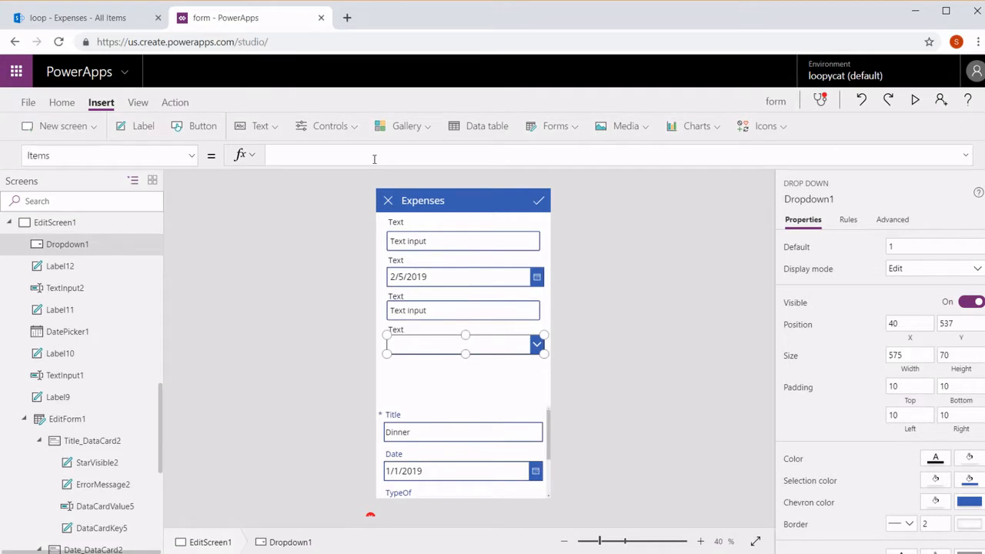
Set the Default of the first text input, TextInput1, to BrowseGallery1.Selected.Title.
{"action": "left_click", "coordinate": [424, 241]}
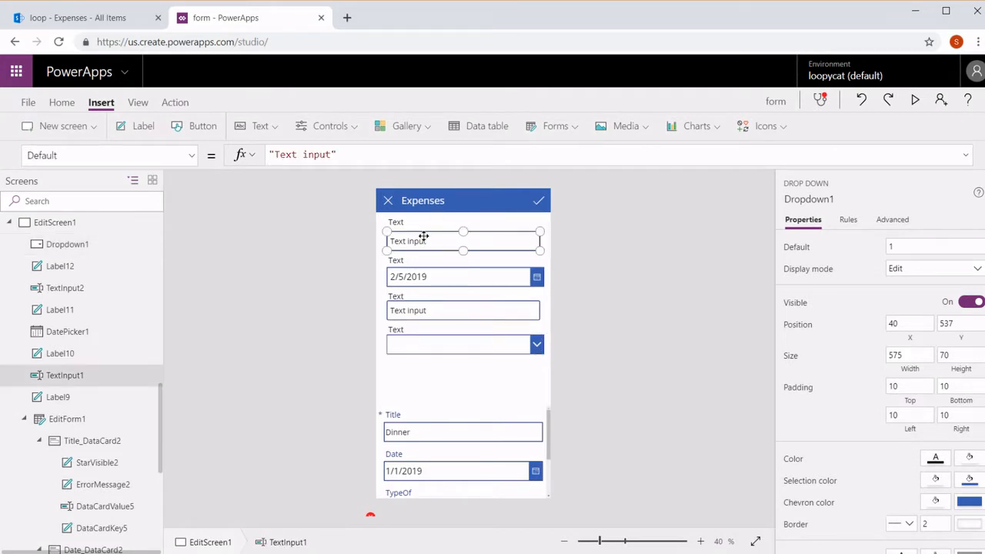
{"action": "triple_click", "coordinate": [345, 149]}
{"action": "key", "text": "BackSpace"}
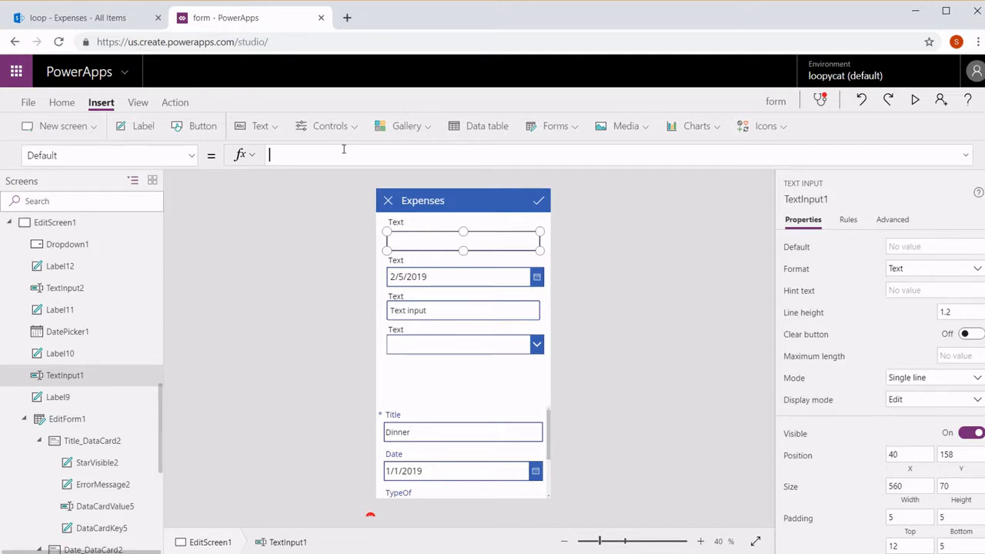
{"action": "type", "text": "BrowseGallery1"}
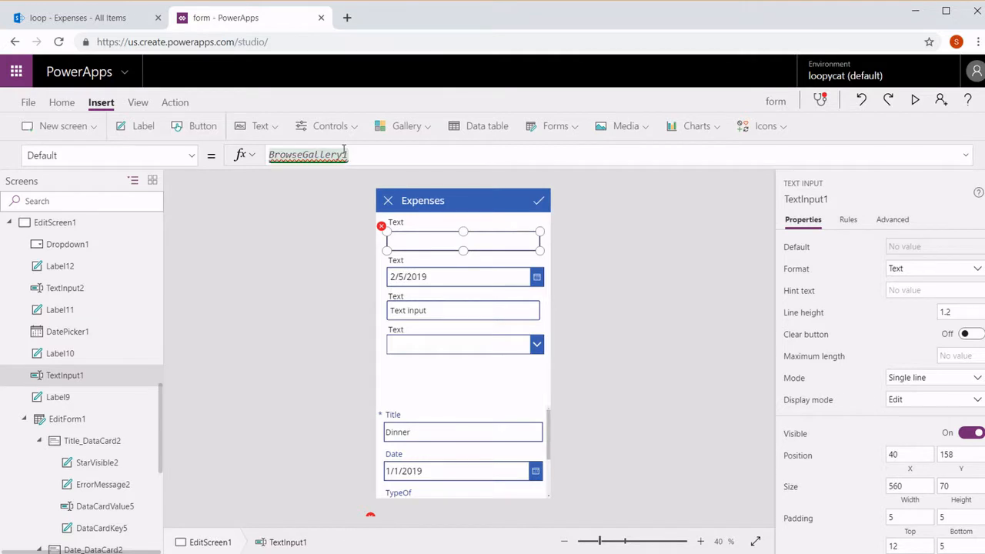
{"action": "type", "text": ".sel"}
{"action": "key", "text": "Tab"}
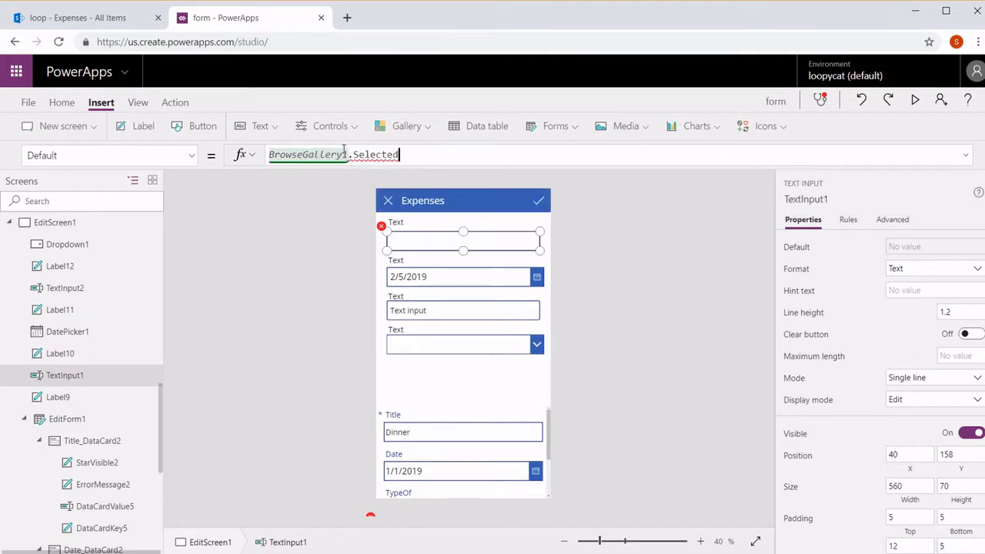
{"action": "type", "text": ".til"}
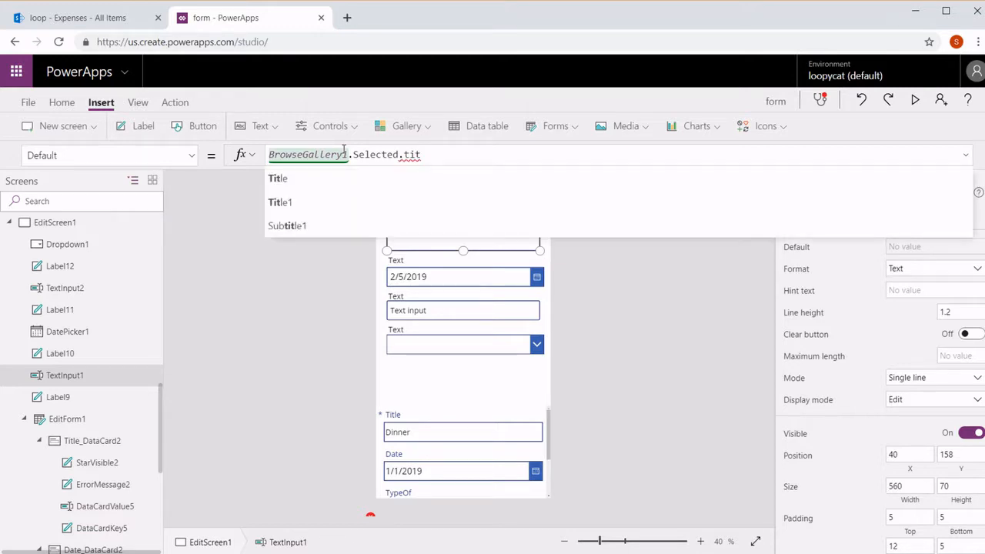
{"action": "key", "text": "Tab"}
Set the Default of the second text input, TextInput2, to BrowseGallery1.Selected.Total.
{"action": "left_click", "coordinate": [421, 314]}
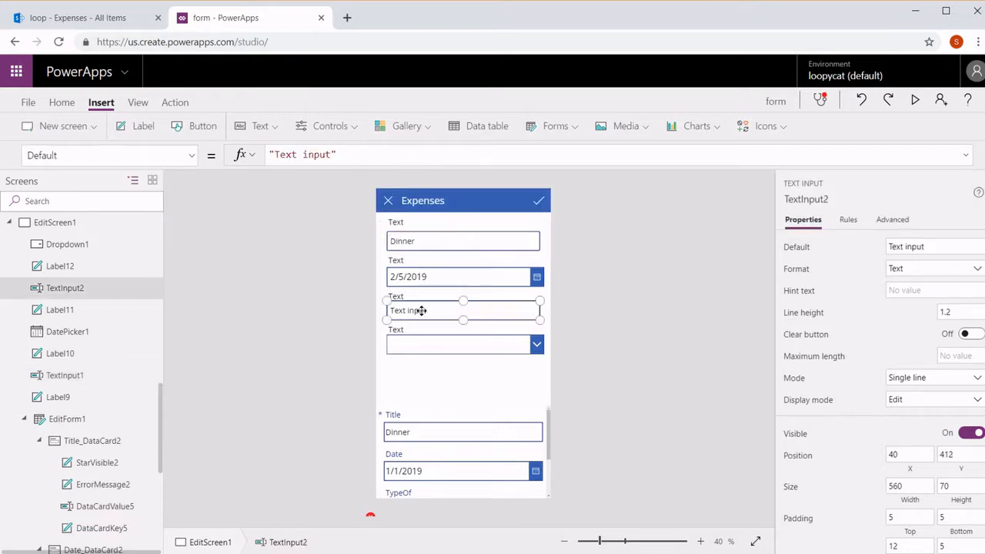
{"action": "left_click", "coordinate": [379, 160]}
{"action": "key", "text": "ctrl+a"}
{"action": "key", "text": "BackSpace"}
{"action": "type", "text": "gall"}
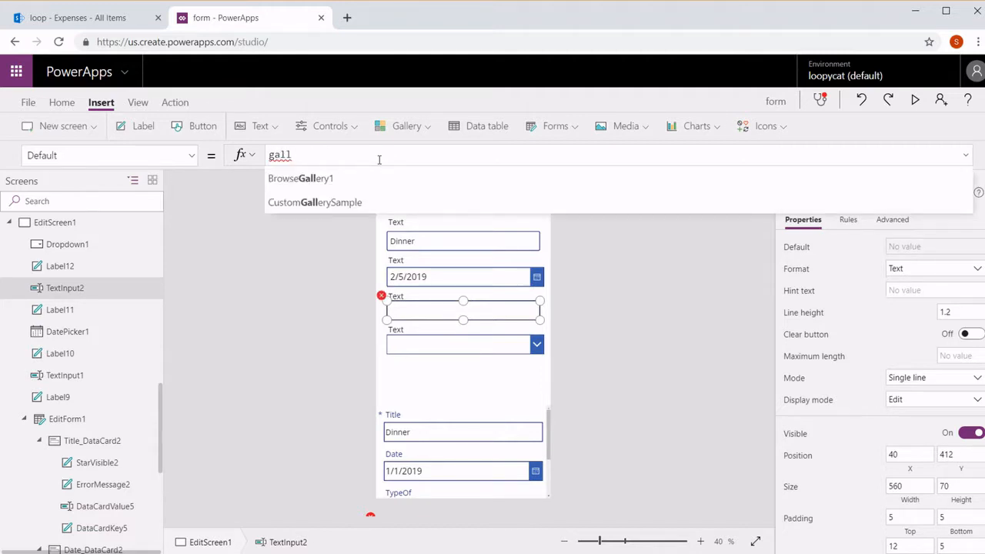
{"action": "key", "text": "Tab"}
{"action": "type", "text": ".sel"}
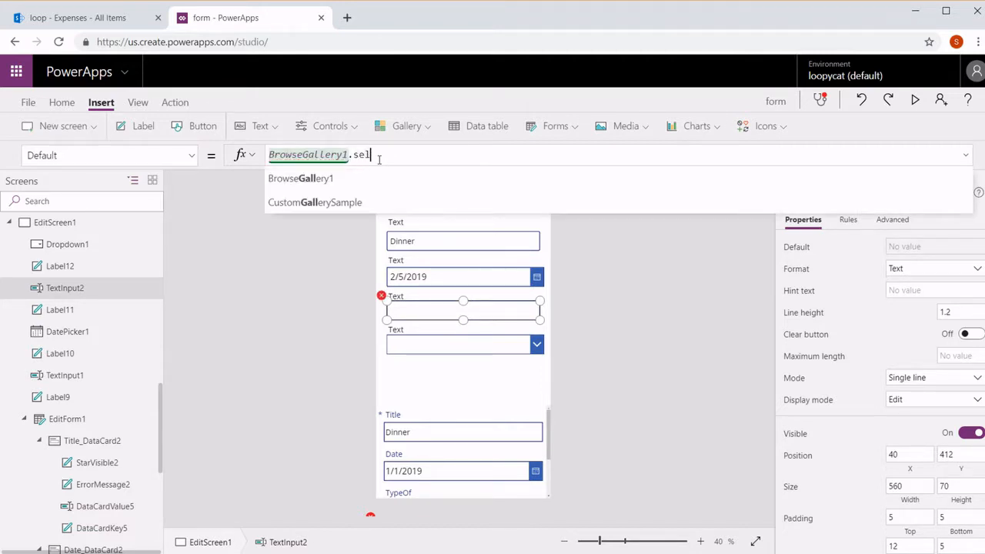
{"action": "key", "text": "Tab"}
{"action": "type", "text": ".tot"}
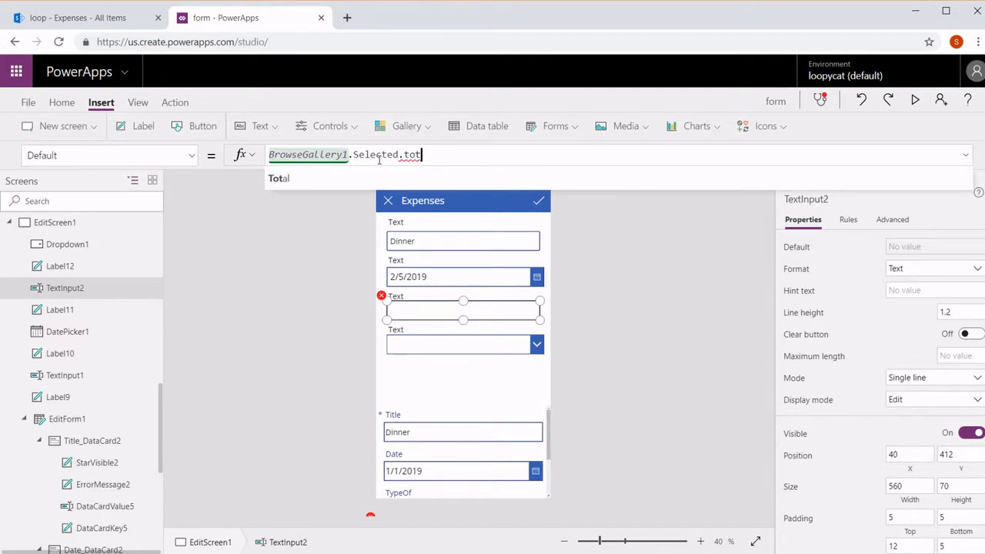
{"action": "key", "text": "Tab"}
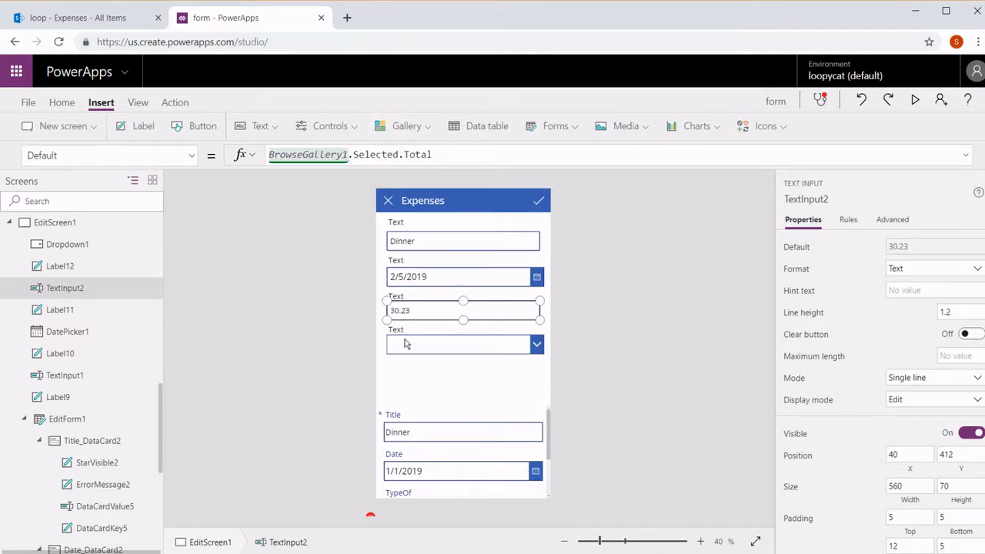
Set the date picker's DefaultDate to BrowseGallery1.Selected.Date.
{"action": "left_click", "coordinate": [440, 275]}
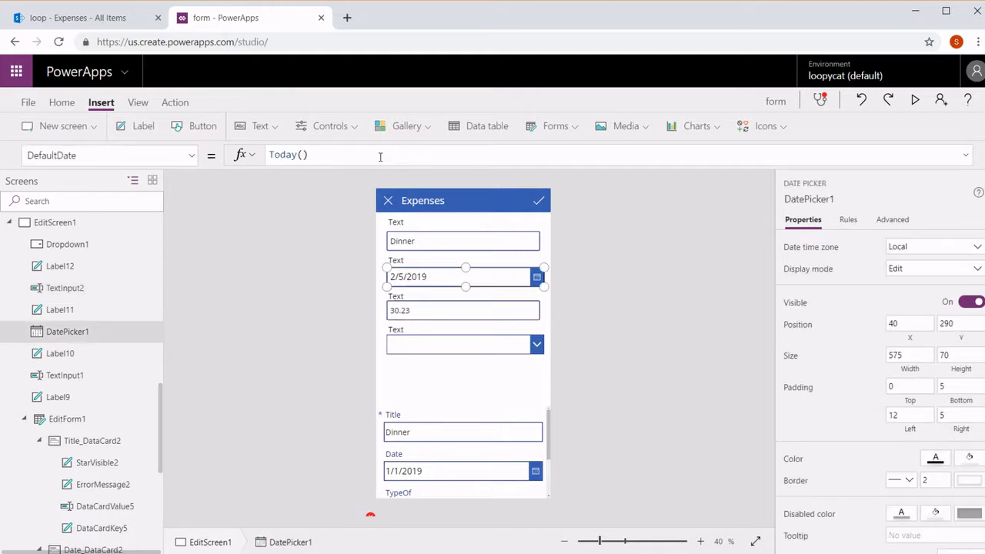
{"action": "left_click", "coordinate": [381, 157]}
{"action": "key", "text": "ctrl+a"}
{"action": "type", "text": "gall"}
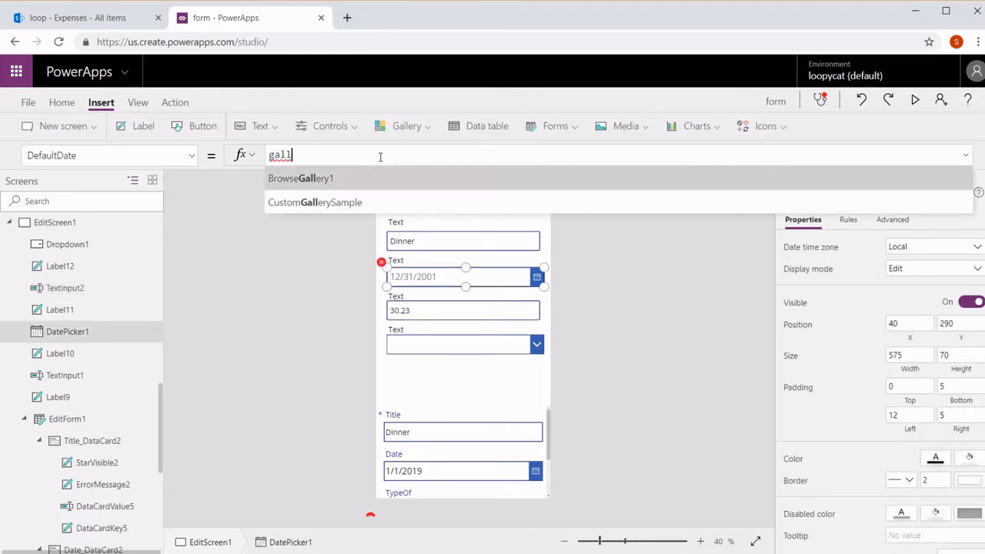
{"action": "key", "text": "Tab"}
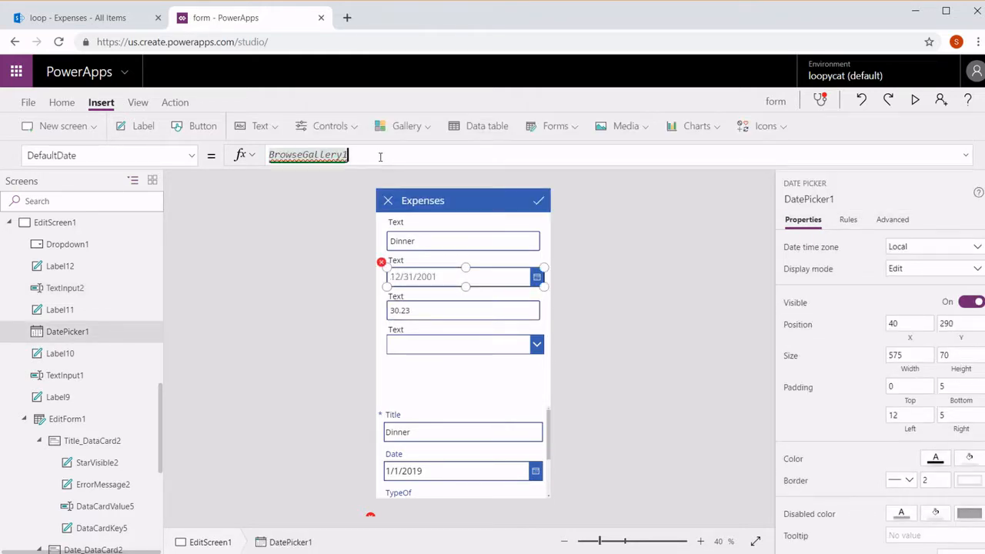
{"action": "type", "text": ".sel"}
{"action": "key", "text": "Tab"}
{"action": "type", "text": ".date"}
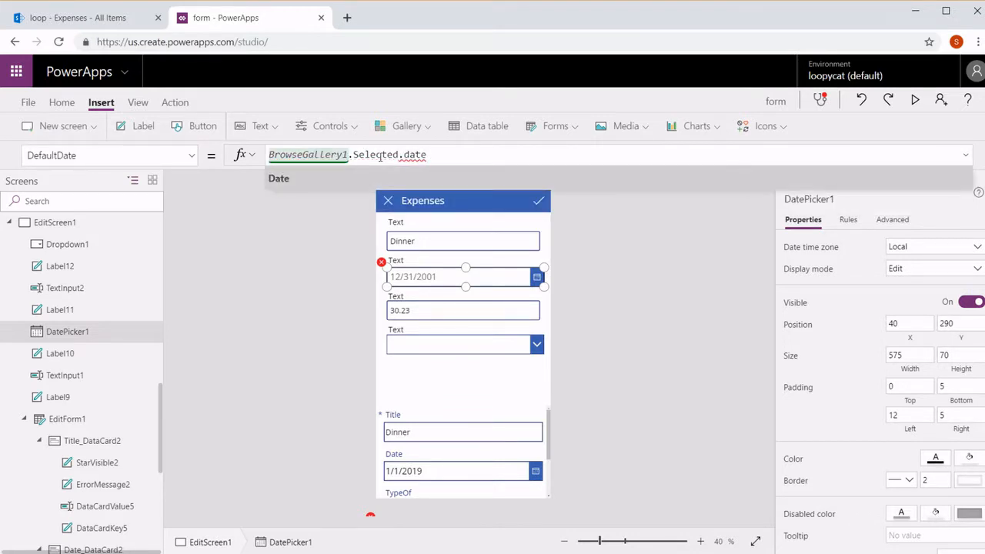
{"action": "key", "text": "Tab"}
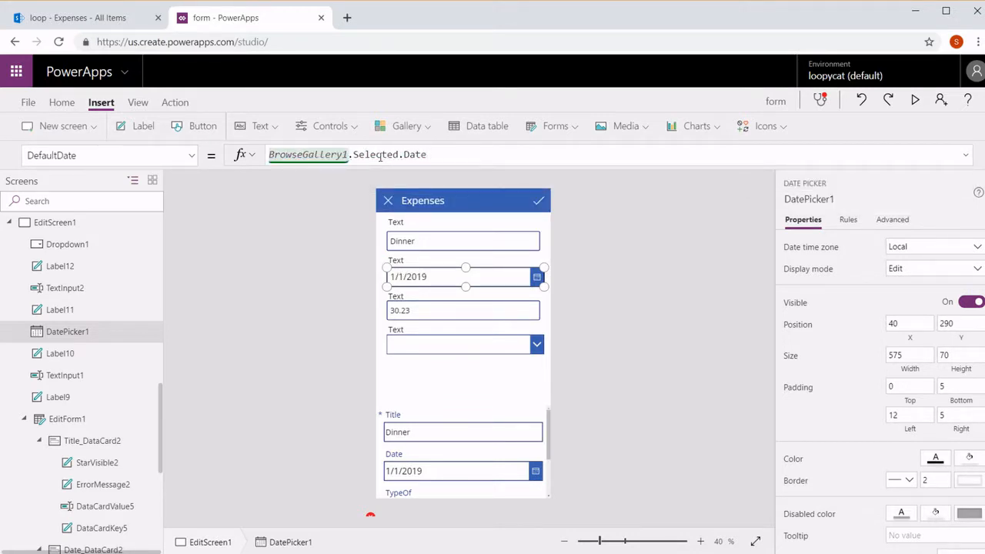
Set the Items of the edit screen's dropdown, Dropdown1, to Choices(Expenses.TypeOf) and check the options it offers.
{"action": "left_click", "coordinate": [479, 348]}
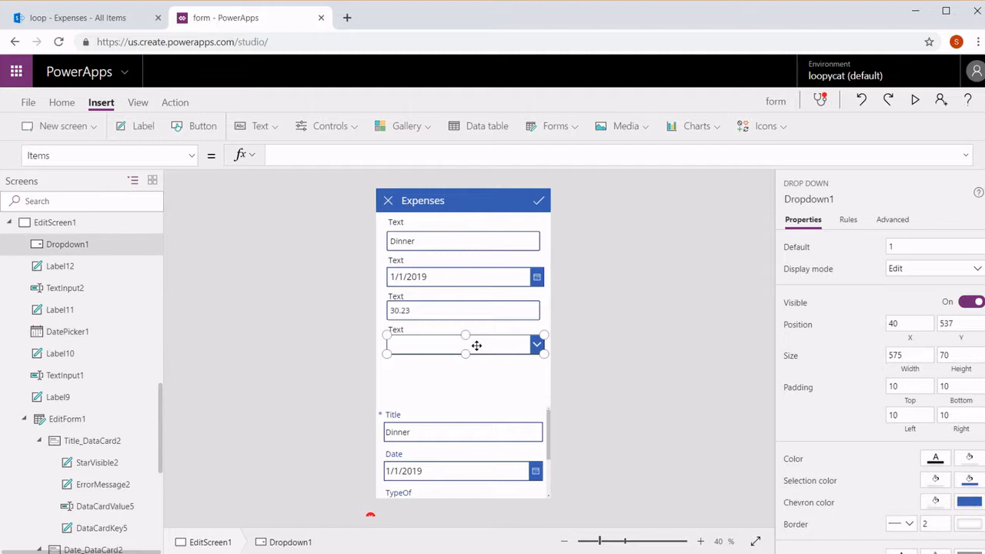
{"action": "left_click", "coordinate": [344, 159]}
{"action": "type", "text": "Choice"}
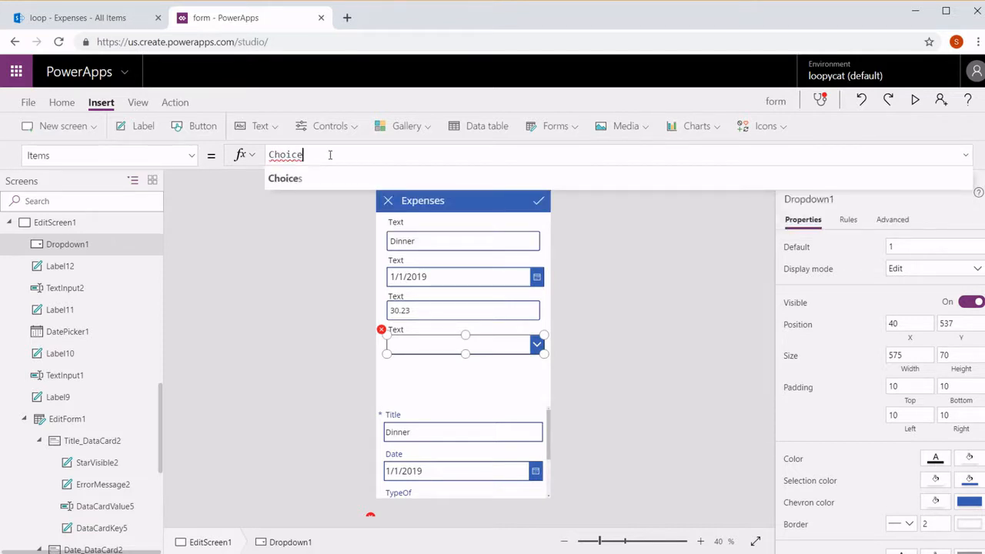
{"action": "type", "text": "s(Expenses"}
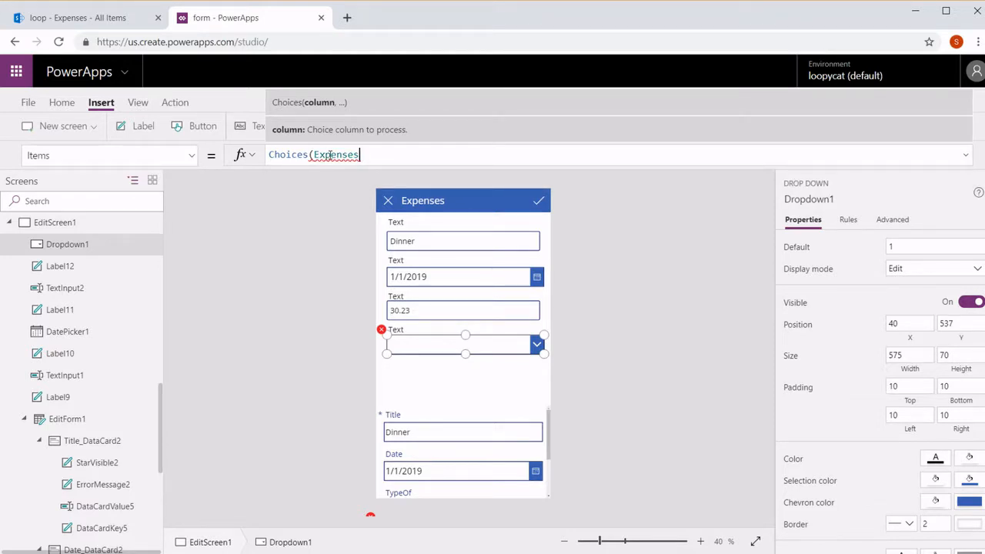
{"action": "type", "text": "."}
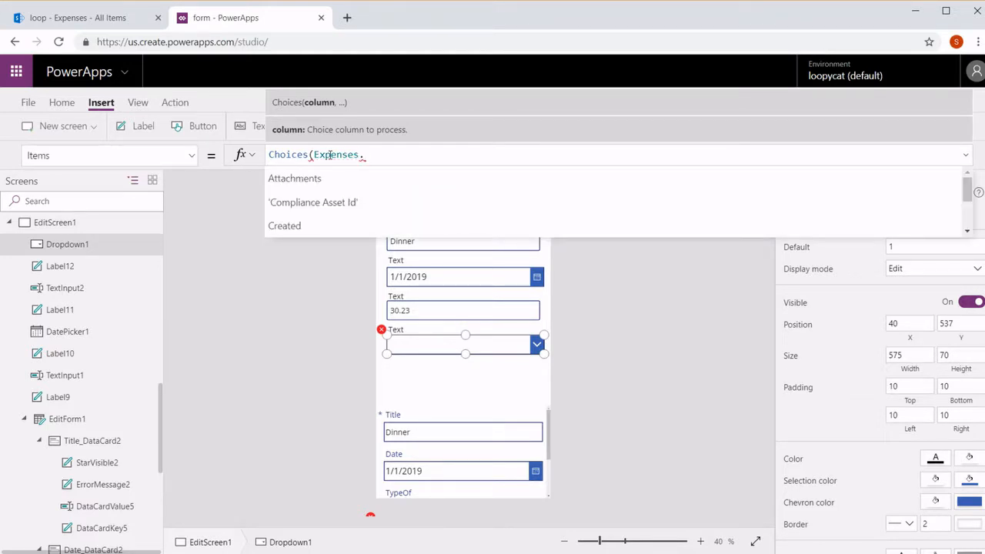
{"action": "type", "text": "typ"}
{"action": "key", "text": "Tab"}
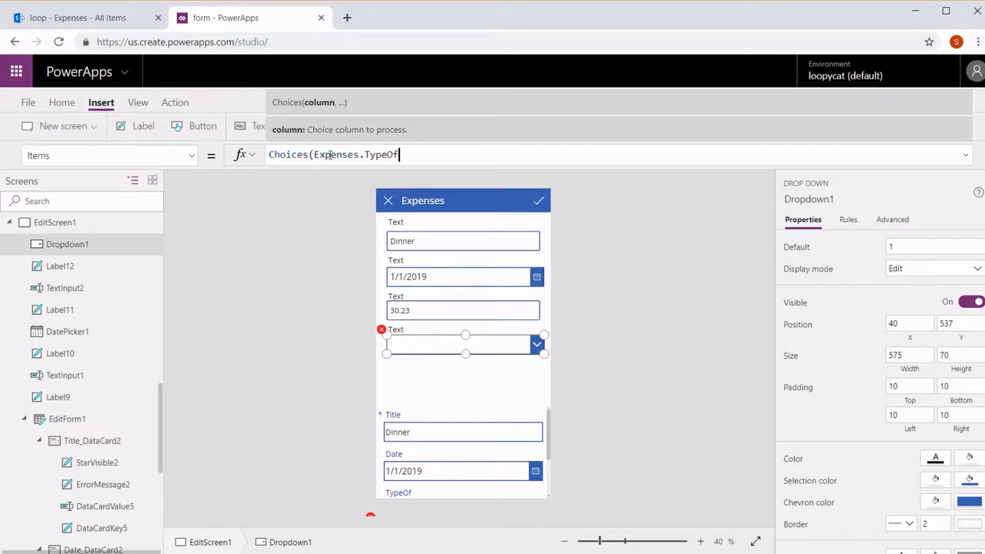
{"action": "type", "text": ")"}
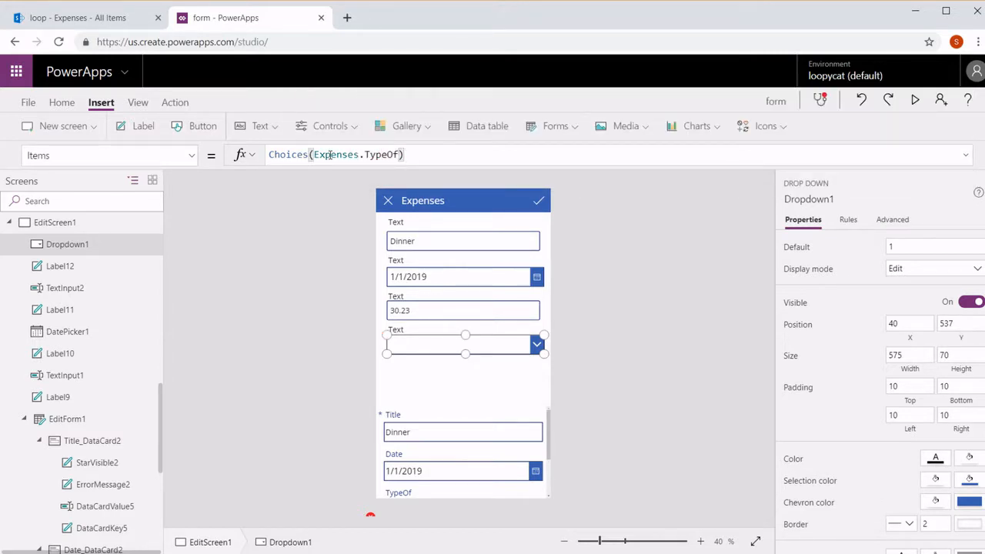
{"action": "left_click", "coordinate": [658, 290]}
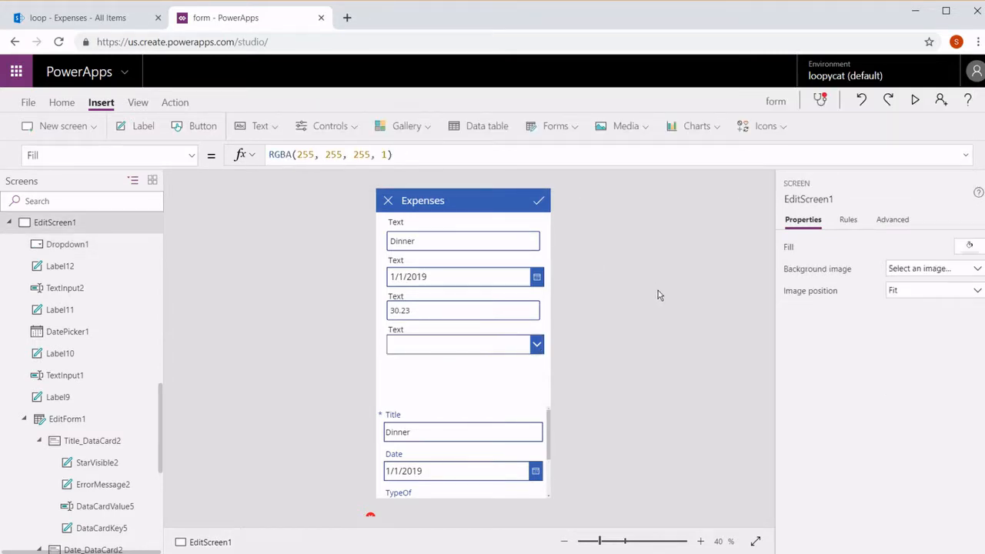
{"action": "left_click", "coordinate": [504, 344]}
{"action": "left_click", "coordinate": [517, 350]}
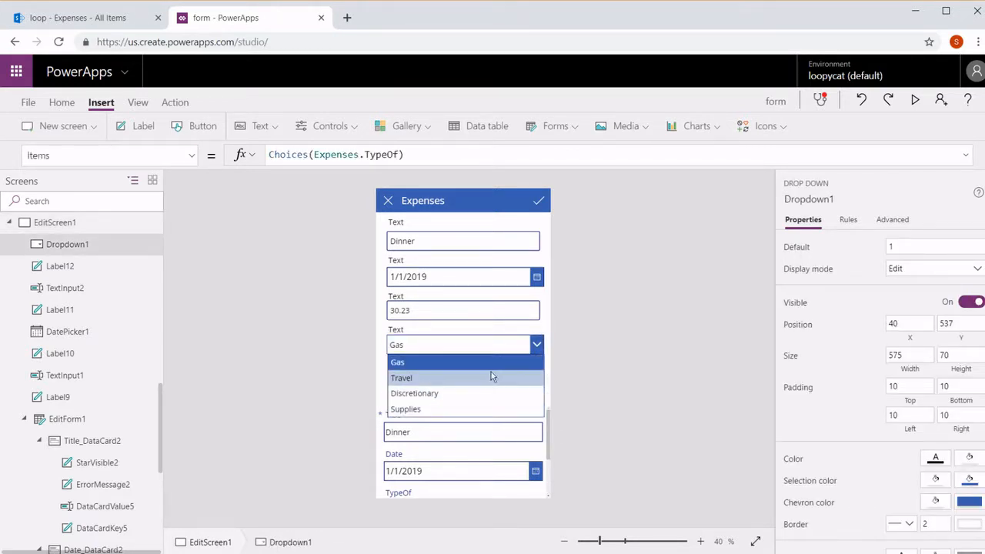
{"action": "left_click", "coordinate": [535, 345]}
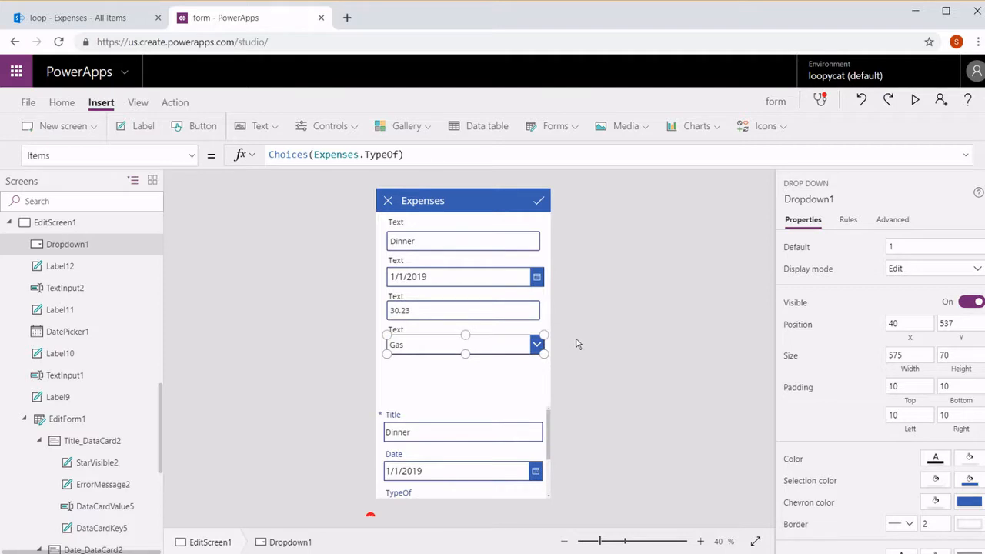
Resize and reposition EditForm1 so it sits below the new input controls on the edit screen.
{"action": "left_click", "coordinate": [491, 420]}
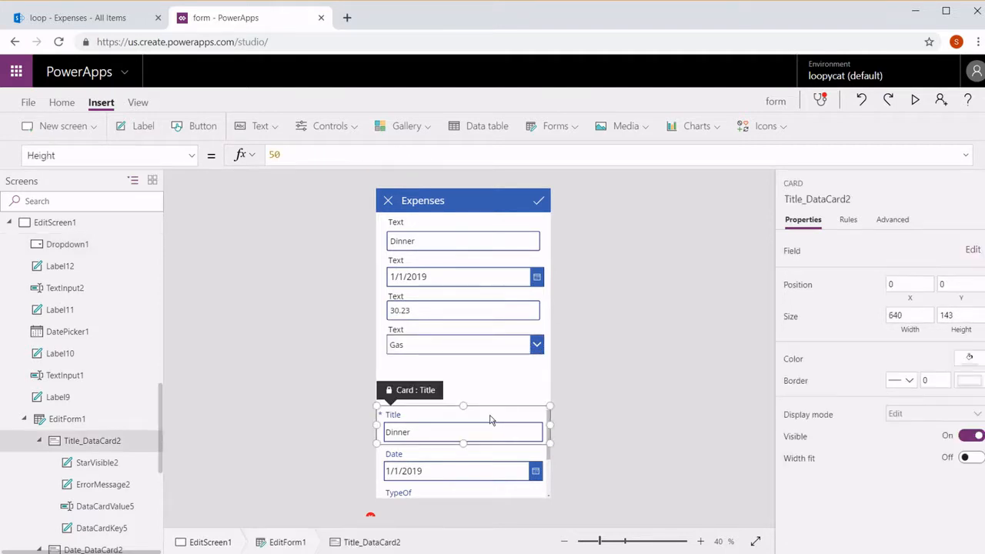
{"action": "left_click", "coordinate": [83, 419]}
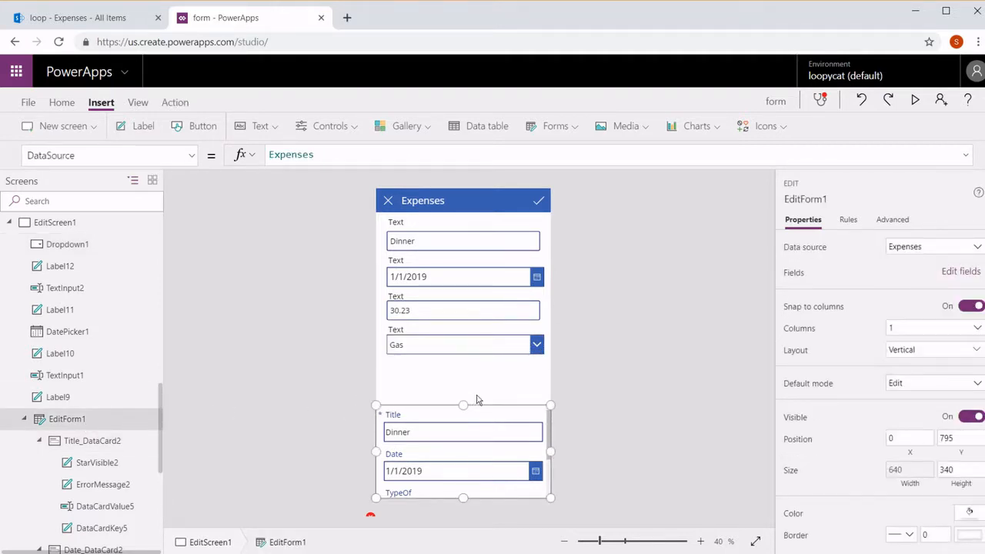
{"action": "left_click", "coordinate": [481, 410]}
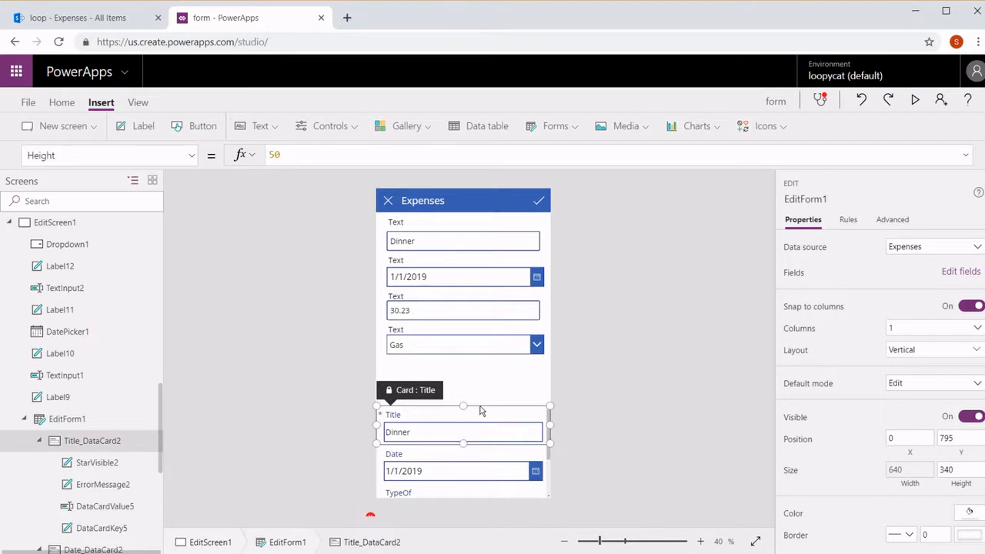
{"action": "left_click", "coordinate": [94, 416]}
{"action": "left_click_drag", "start_coordinate": [475, 405], "coordinate": [467, 326]}
{"action": "left_click_drag", "start_coordinate": [464, 416], "coordinate": [462, 452]}
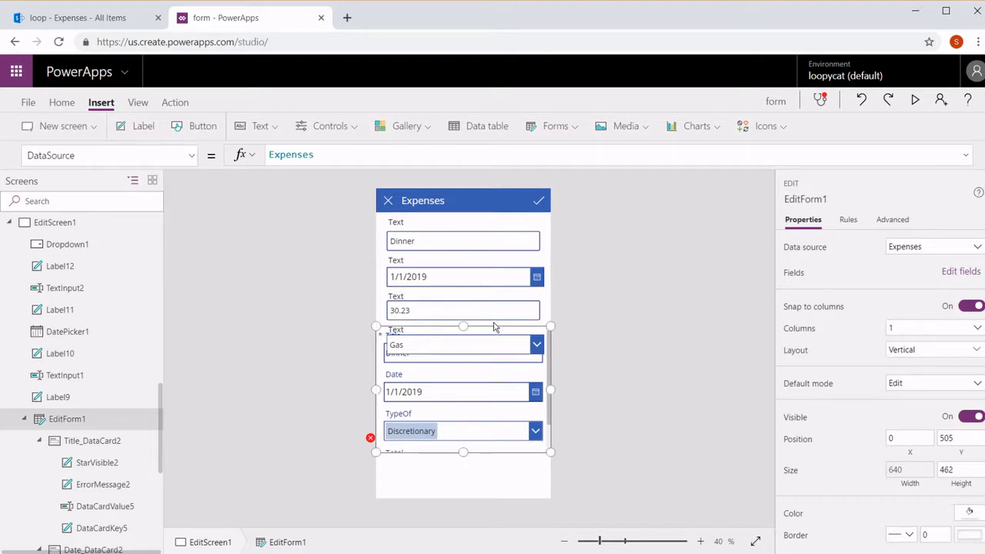
{"action": "left_click_drag", "start_coordinate": [493, 326], "coordinate": [468, 434]}
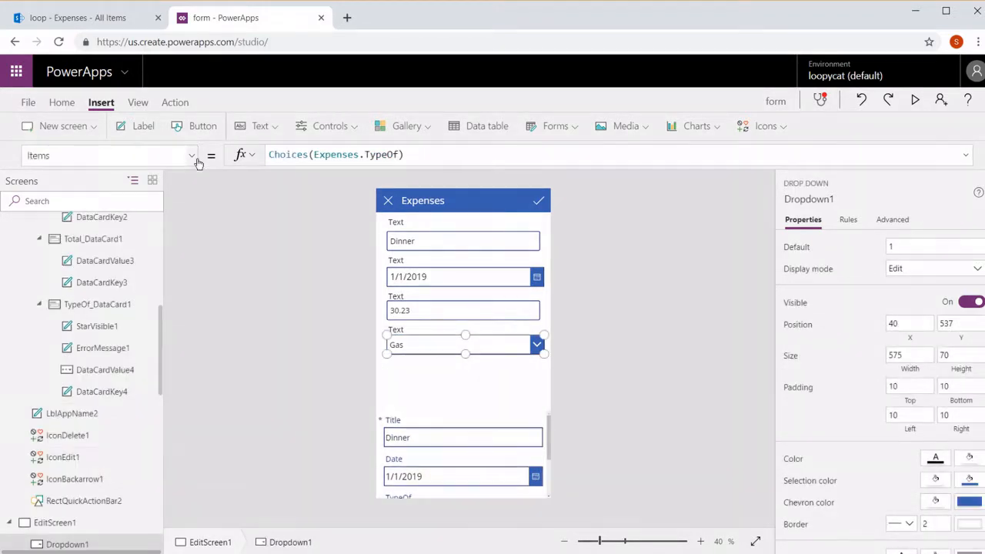
Set the Default of Dropdown1 to BrowseGallery1.Selected.TypeOf.Value.
{"action": "left_click", "coordinate": [197, 162]}
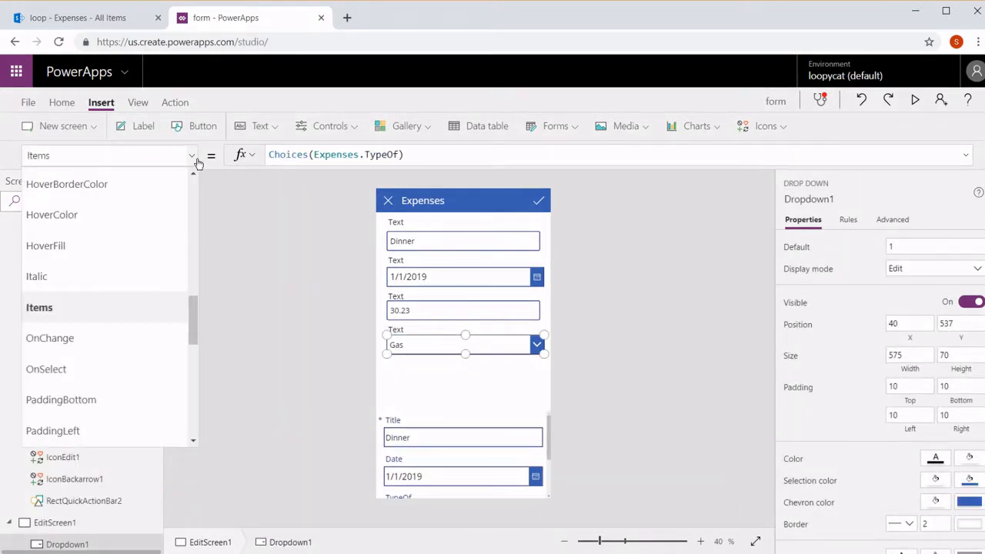
{"action": "scroll", "coordinate": [195, 201], "scroll_direction": "up", "scroll_amount": 5}
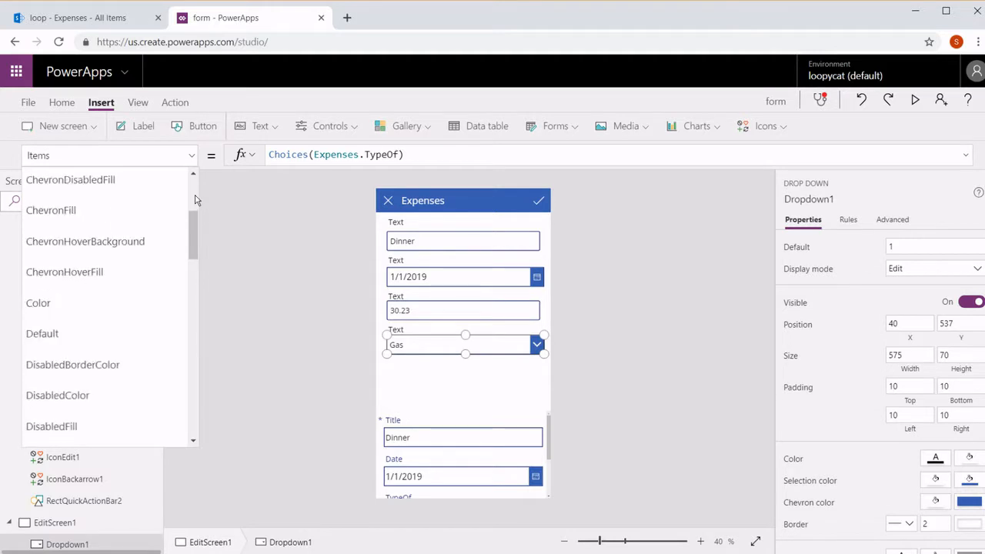
{"action": "left_click", "coordinate": [87, 331]}
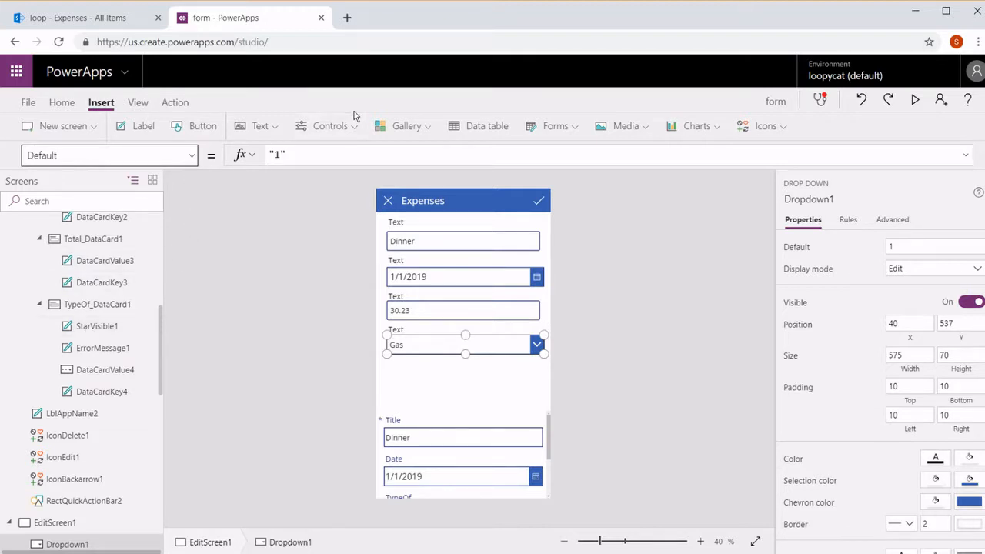
{"action": "left_click_drag", "start_coordinate": [323, 154], "coordinate": [174, 145]}
{"action": "type", "text": "gall"}
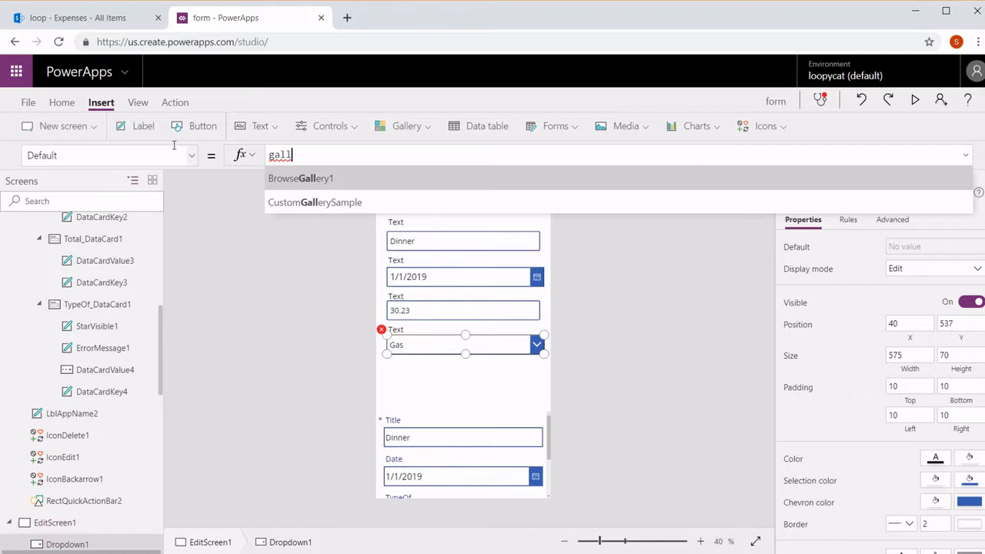
{"action": "key", "text": "Tab"}
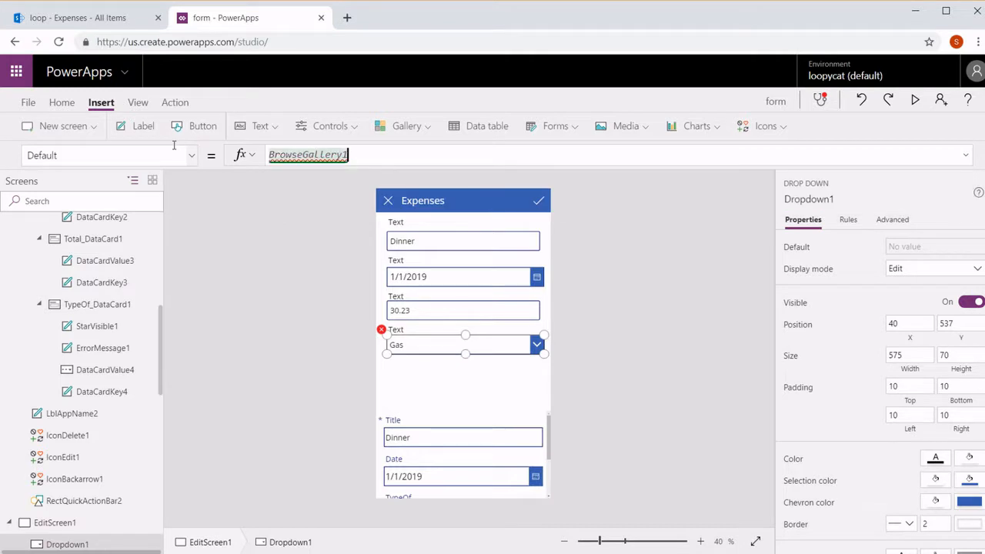
{"action": "type", "text": ".Sel"}
{"action": "key", "text": "Tab"}
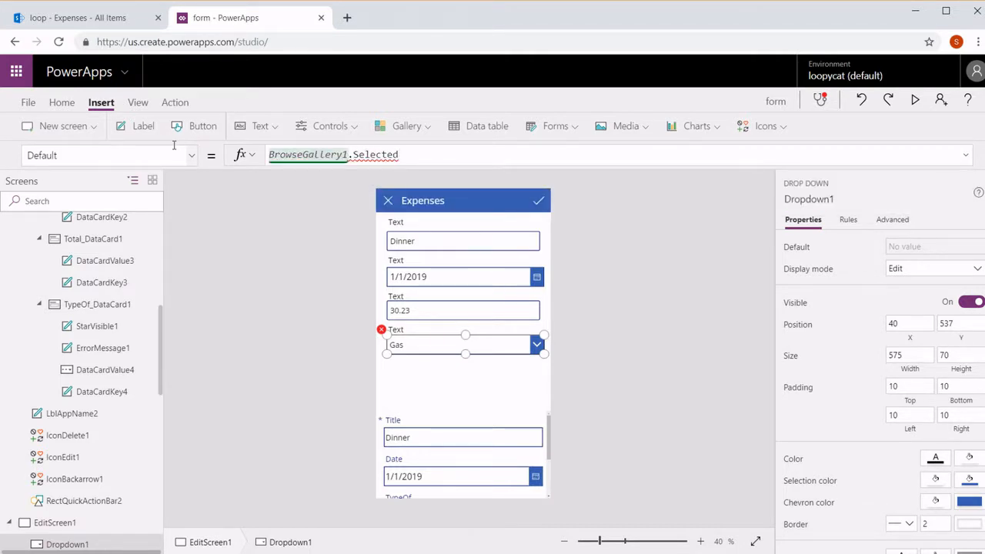
{"action": "type", "text": "."}
{"action": "type", "text": "Typ"}
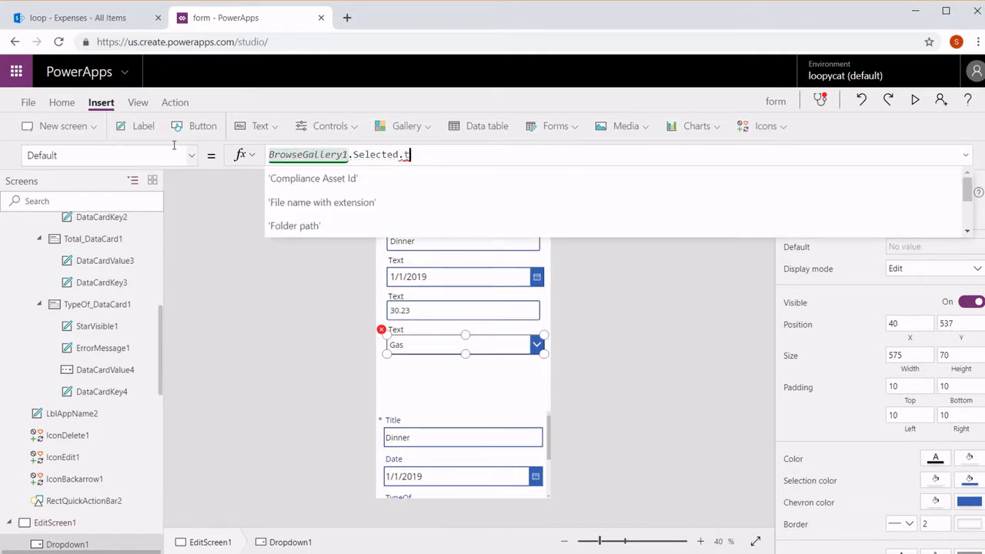
{"action": "key", "text": "Tab"}
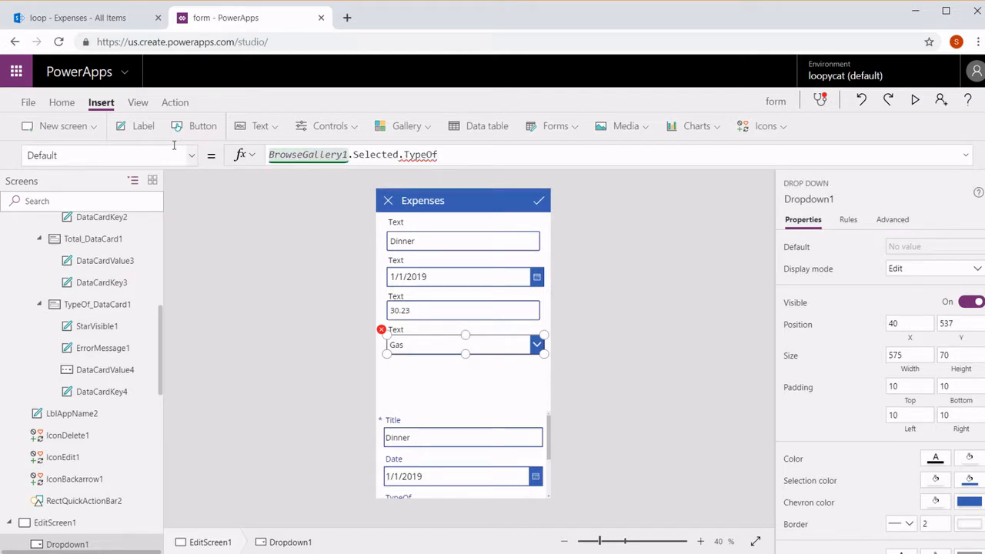
{"action": "type", "text": "."}
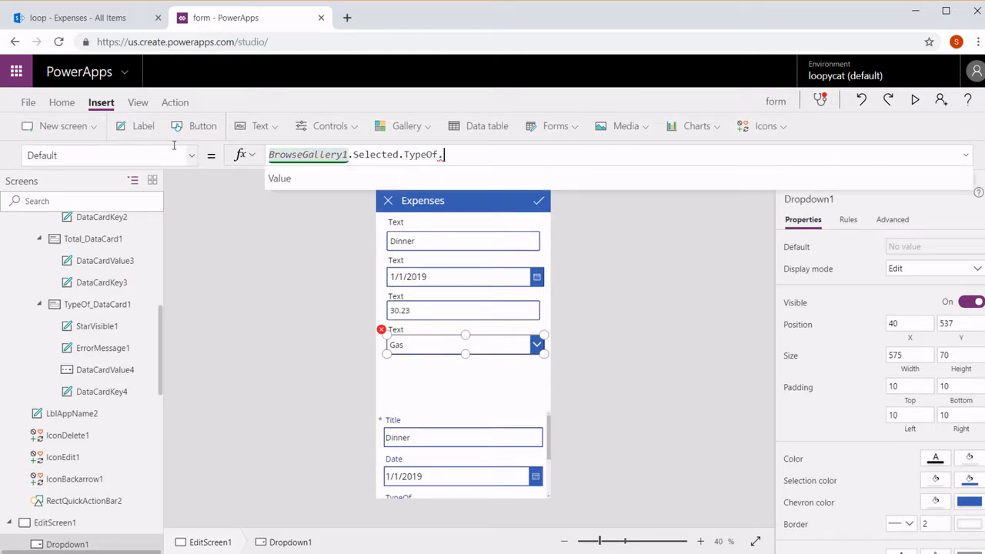
{"action": "key", "text": "Tab"}
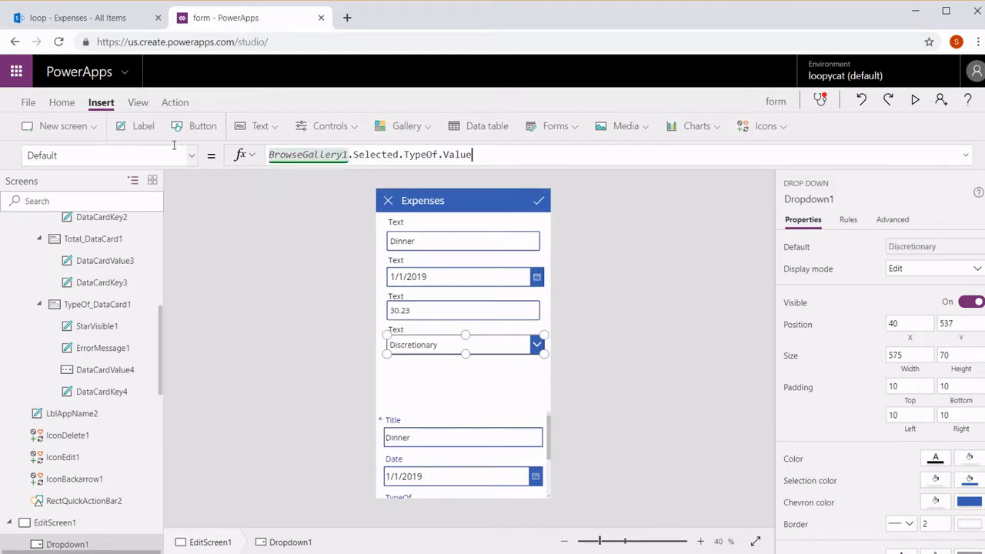
{"action": "left_click", "coordinate": [606, 375]}
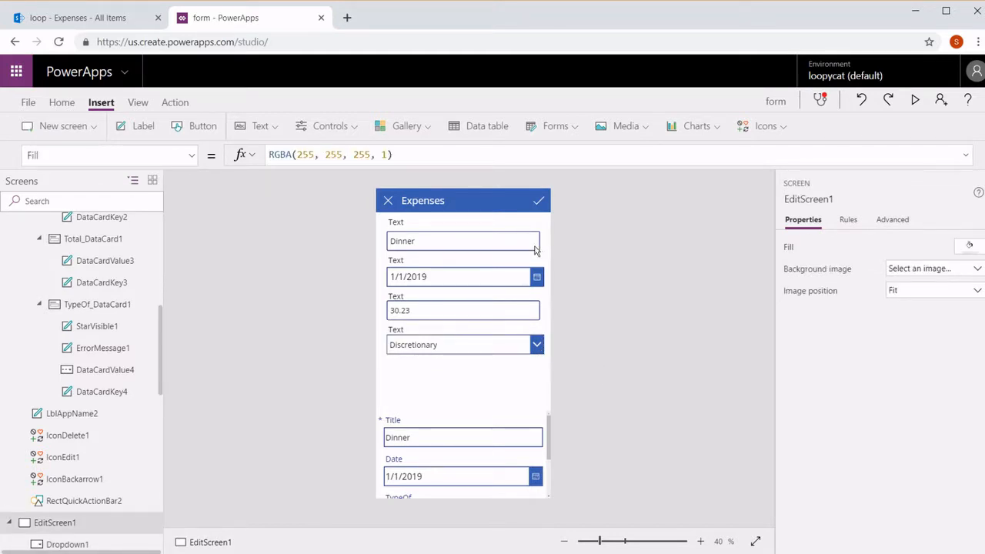
Clear the SubmitForm formula from the OnSelect property of the checkmark icon in the edit screen's header.
{"action": "left_click", "coordinate": [538, 200]}
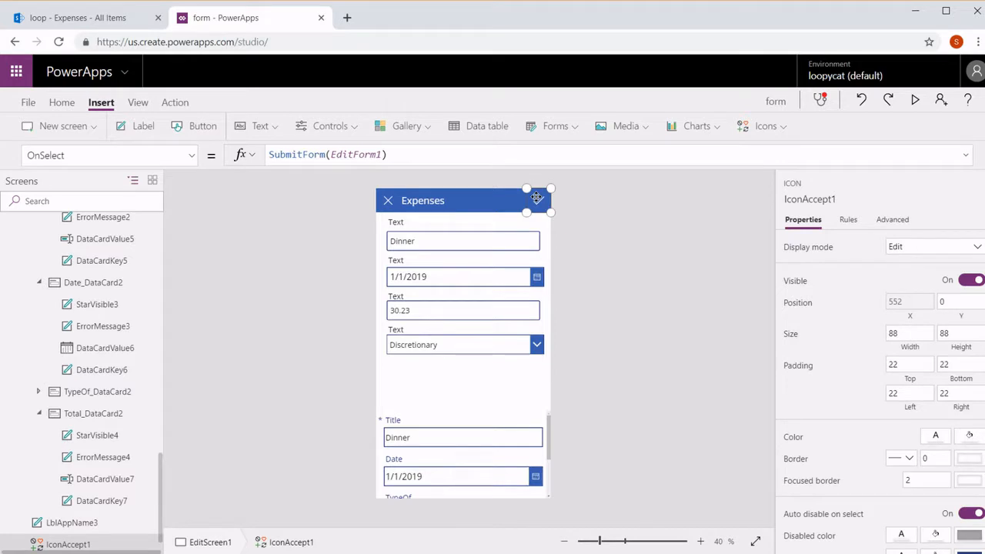
{"action": "left_click", "coordinate": [468, 157]}
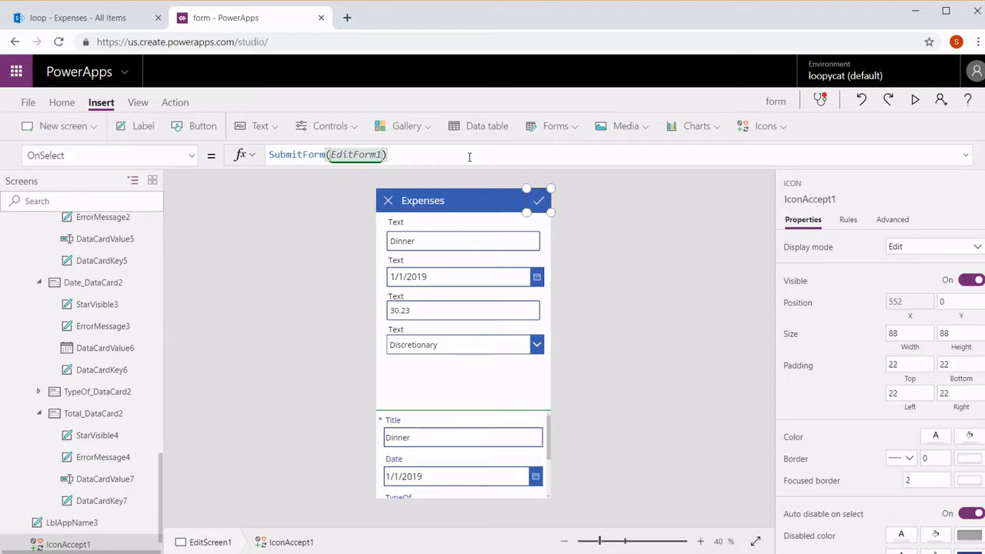
{"action": "key", "text": "BackSpace"}
{"action": "key", "text": "BackSpace"}
{"action": "key", "text": "BackSpace"}
{"action": "key", "text": "BackSpace"}
{"action": "key", "text": "BackSpace"}
{"action": "key", "text": "BackSpace"}
{"action": "key", "text": "BackSpace"}
{"action": "key", "text": "BackSpace"}
{"action": "key", "text": "BackSpace"}
{"action": "key", "text": "BackSpace"}
{"action": "key", "text": "BackSpace"}
{"action": "key", "text": "BackSpace"}
{"action": "key", "text": "BackSpace"}
{"action": "key", "text": "BackSpace"}
{"action": "key", "text": "BackSpace"}
{"action": "key", "text": "BackSpace"}
{"action": "key", "text": "BackSpace"}
{"action": "key", "text": "BackSpace"}
{"action": "key", "text": "BackSpace"}
{"action": "key", "text": "BackSpace"}
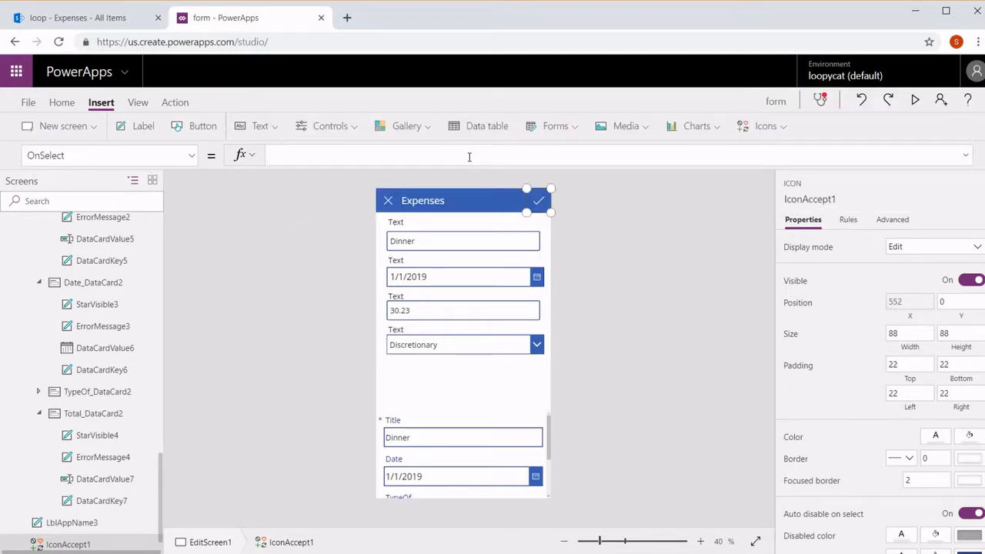
Start a Patch formula in the checkmark icon's OnSelect that targets Expenses and the record {ID:BrowseGallery1.Selected.ID}.
{"action": "type", "text": "Patch"}
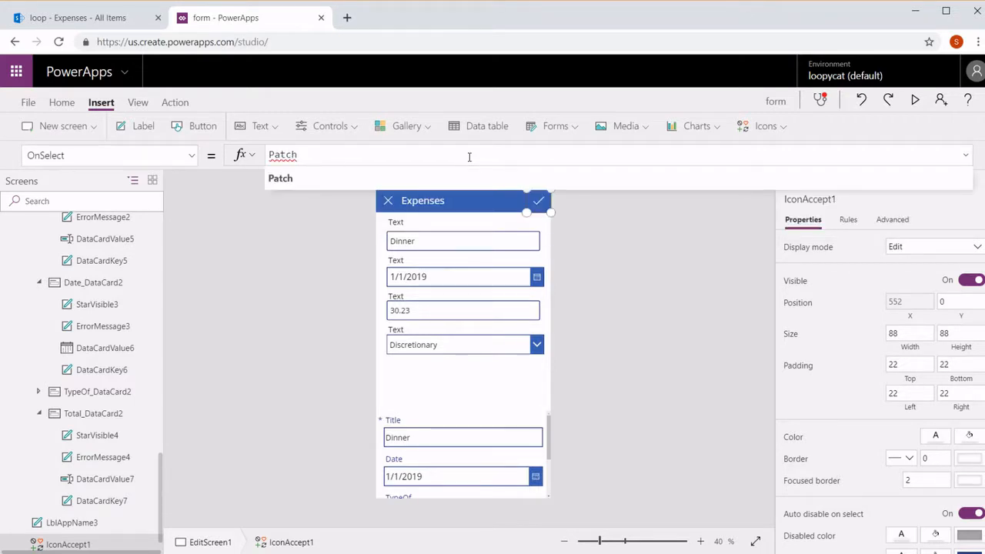
{"action": "type", "text": "("}
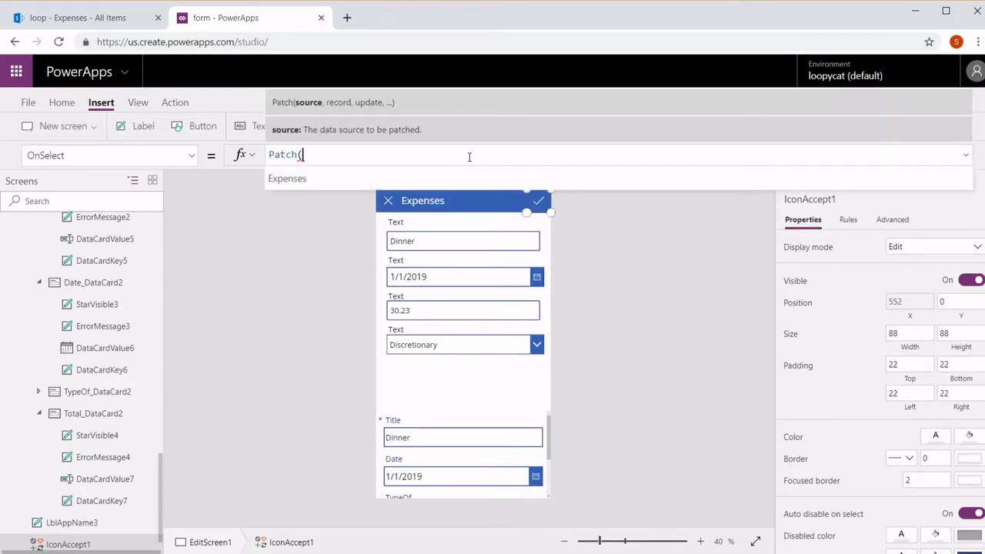
{"action": "key", "text": "Tab"}
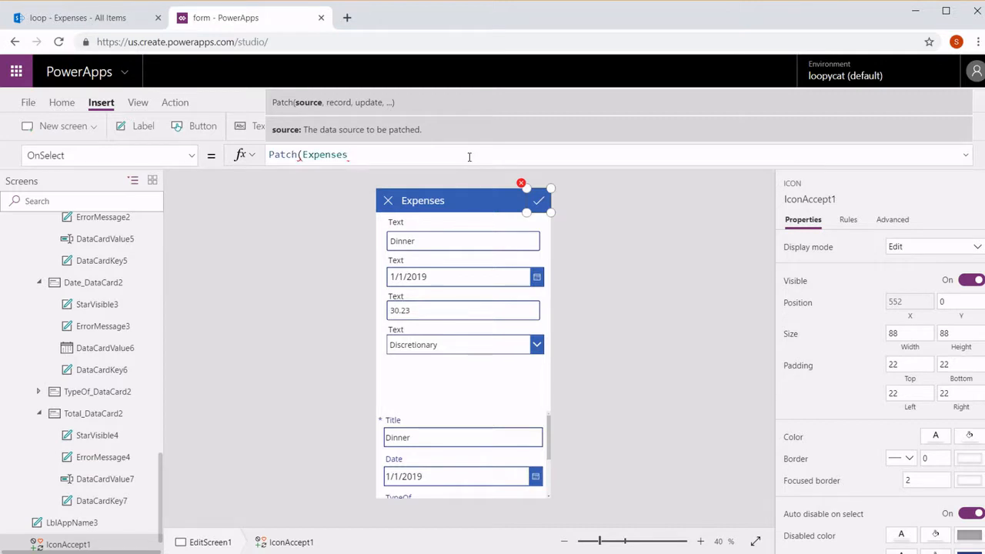
{"action": "type", "text": ", "}
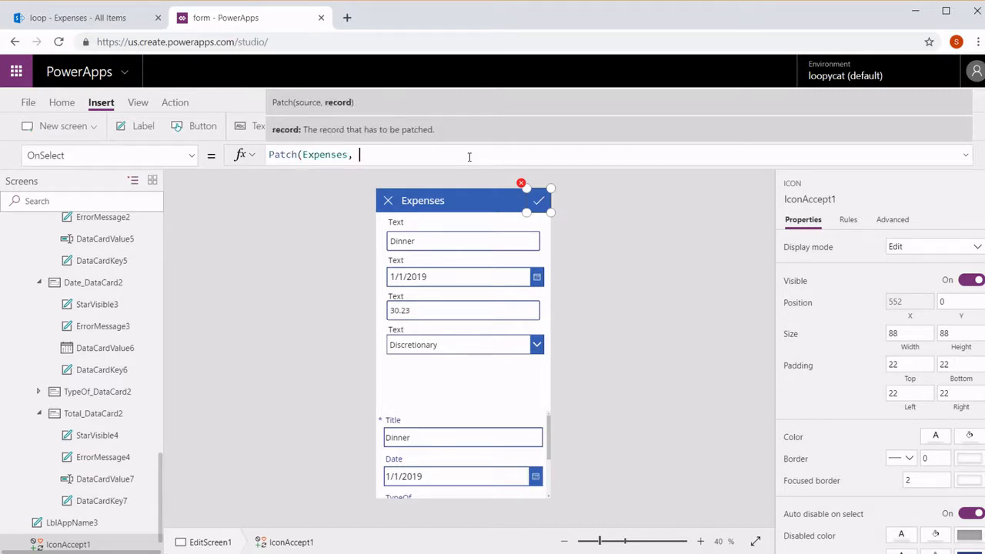
{"action": "type", "text": "{ID:Gall"}
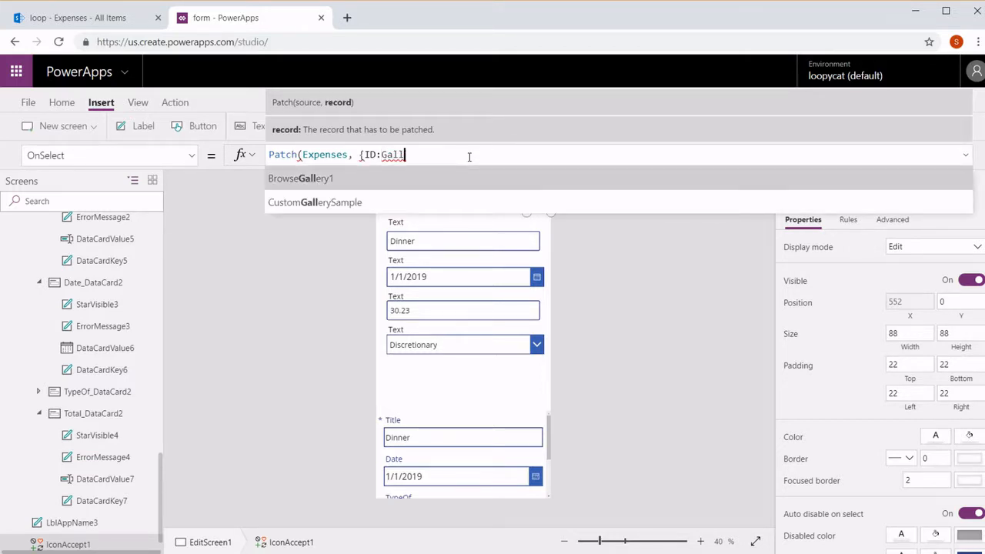
{"action": "key", "text": "Tab"}
{"action": "type", "text": ".sel"}
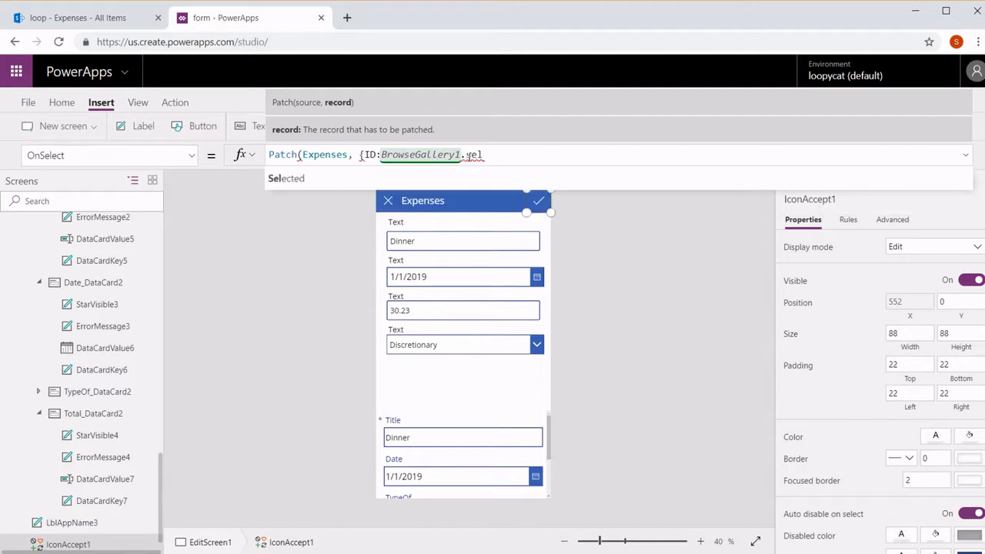
{"action": "key", "text": "Tab"}
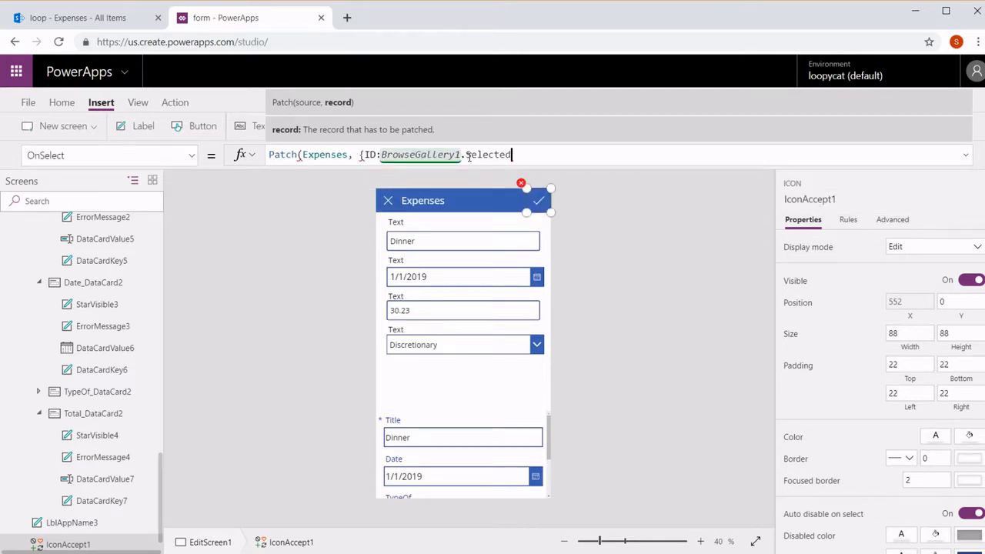
{"action": "type", "text": ".I"}
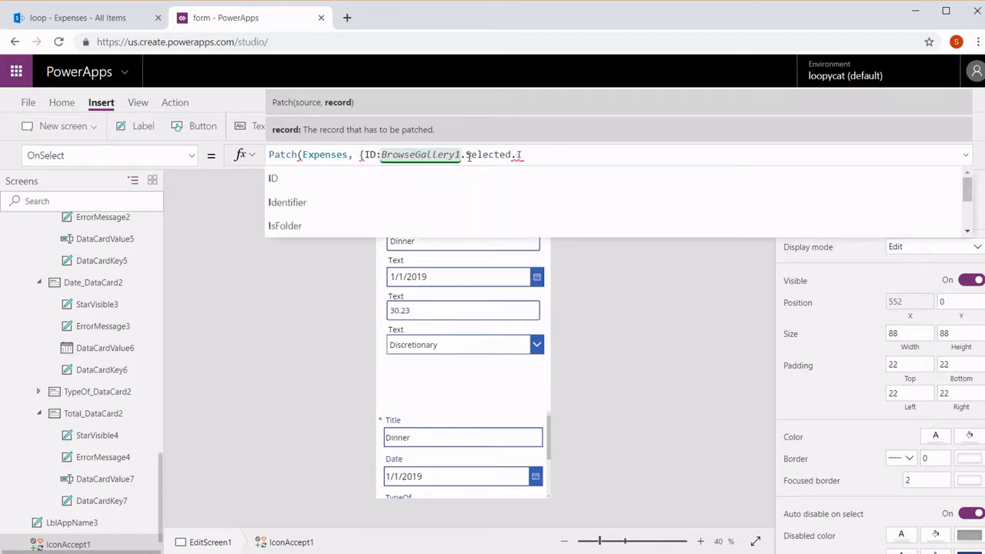
{"action": "key", "text": "Tab"}
{"action": "type", "text": "}"}
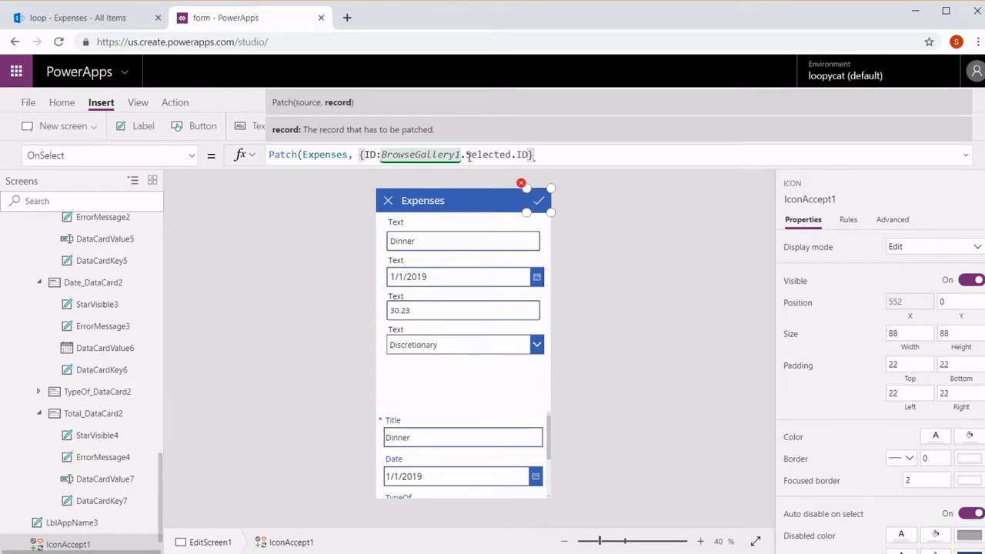
{"action": "type", "text": ", "}
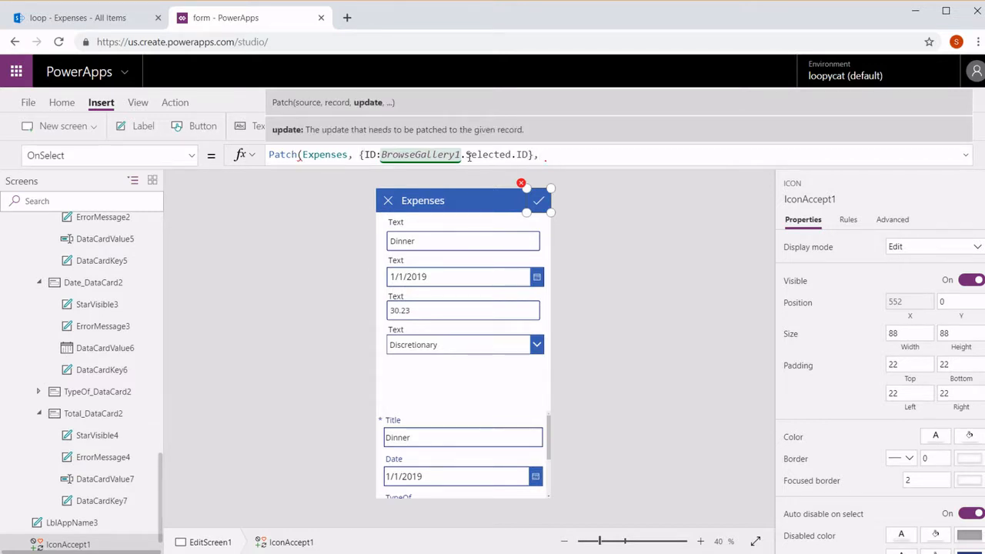
Open the update record of the Patch formula with Title: TextInput1.Text, checking the name of the title input control.
{"action": "type", "text": "{Title: Text"}
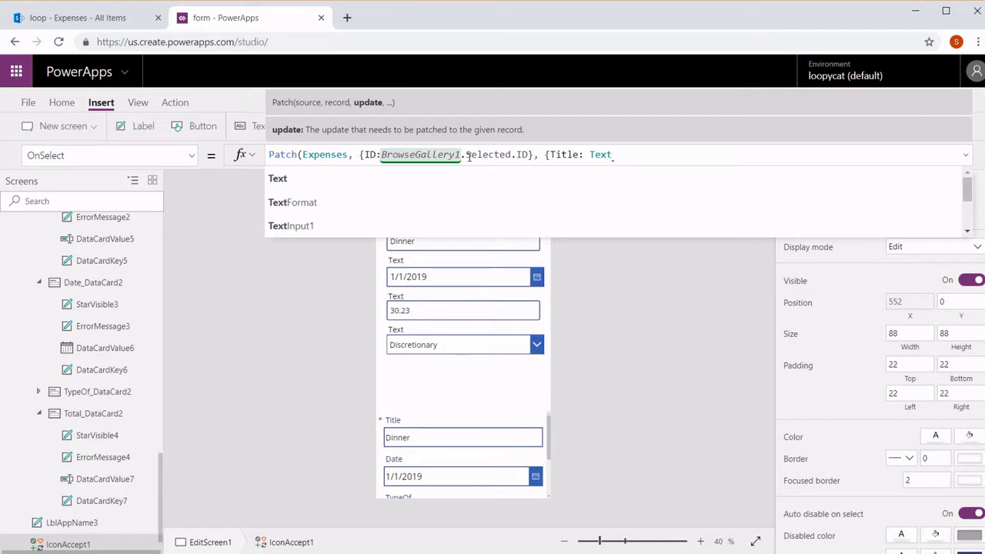
{"action": "key", "text": "Down"}
{"action": "key", "text": "Down"}
{"action": "key", "text": "Down"}
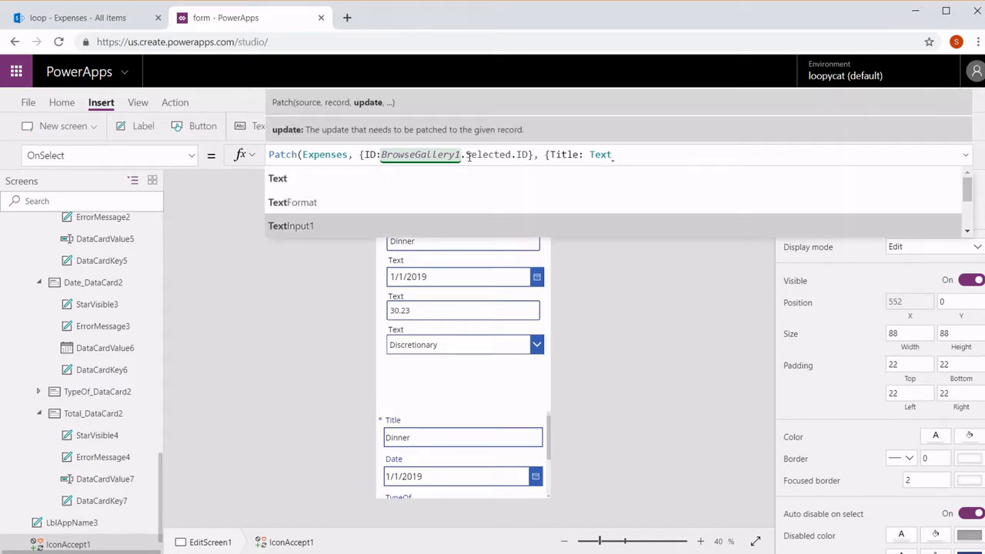
{"action": "left_click", "coordinate": [527, 242]}
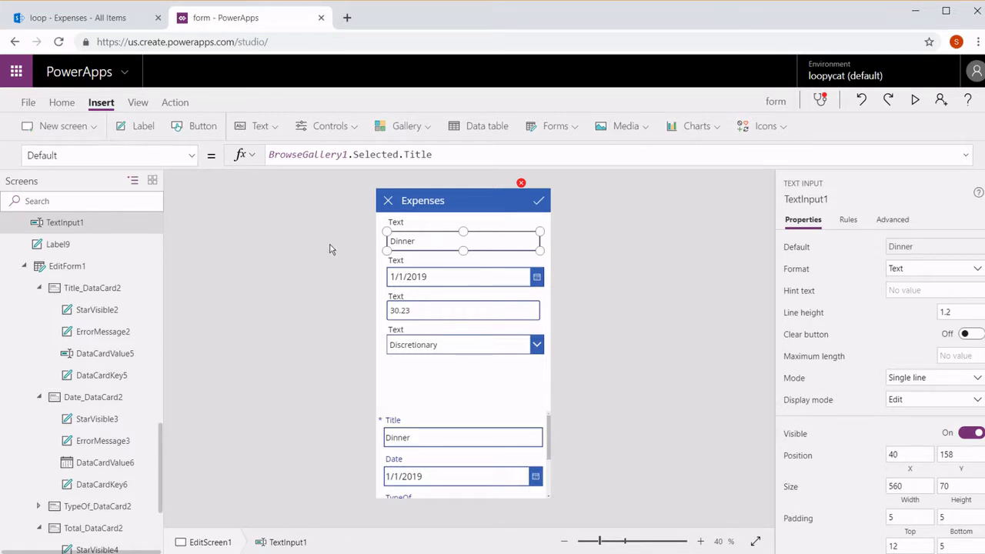
{"action": "left_click", "coordinate": [539, 200]}
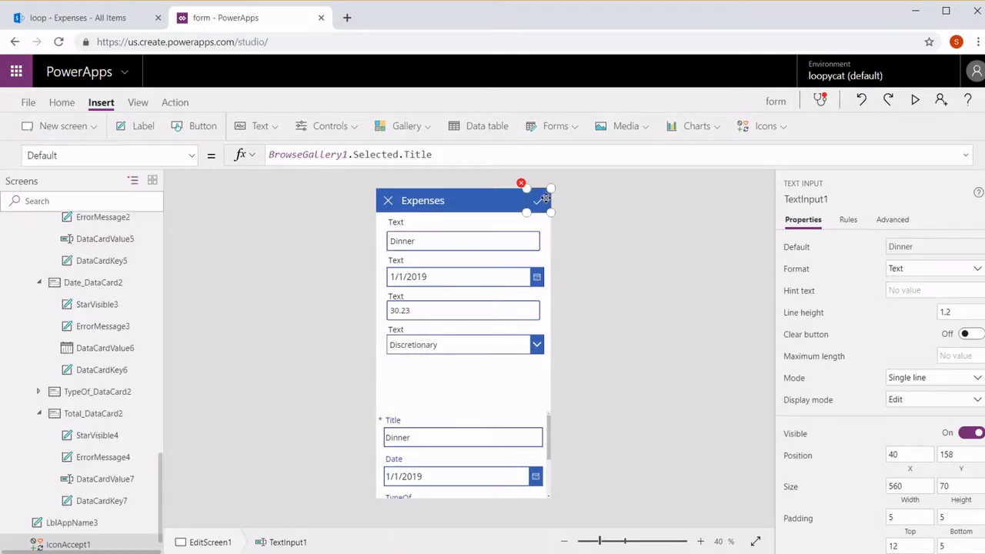
{"action": "left_click", "coordinate": [636, 157]}
{"action": "type", "text": "In"}
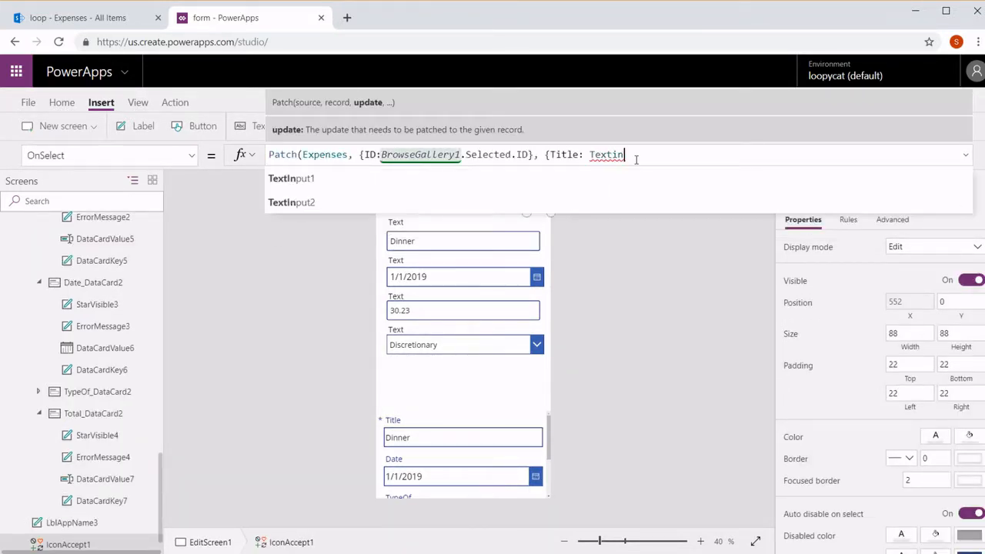
{"action": "key", "text": "Tab"}
{"action": "type", "text": ".text"}
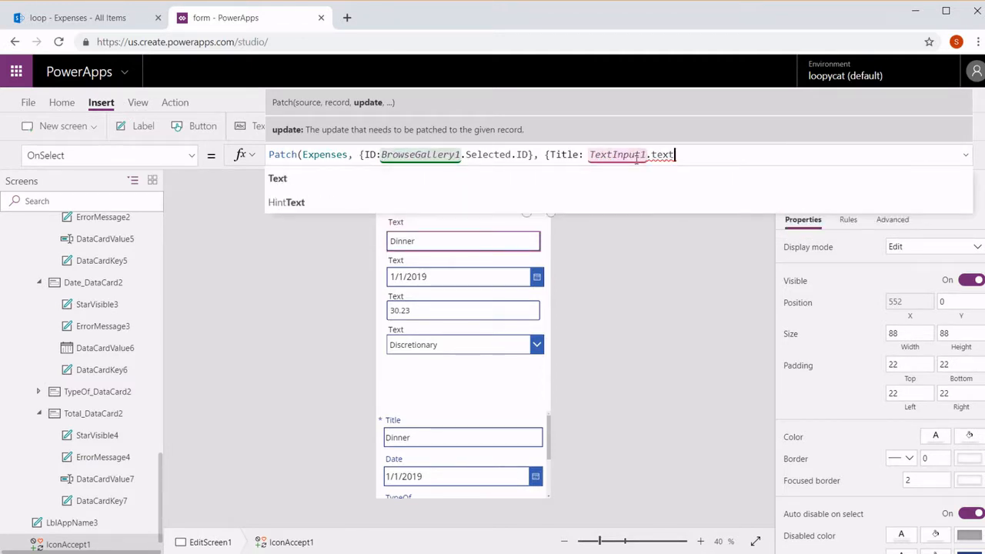
{"action": "key", "text": "Tab"}
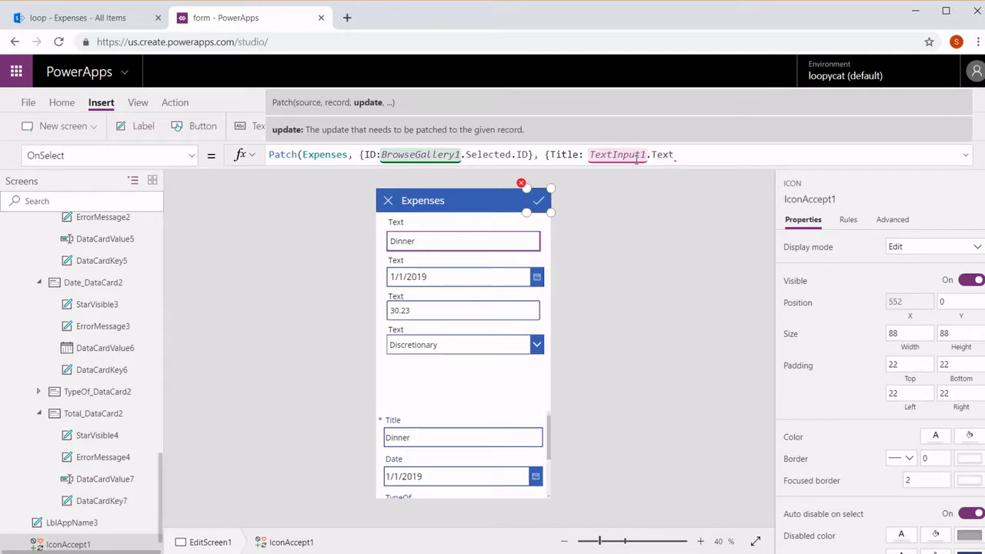
Add Date: DatePicker1.SelectedDate to the update record of the Patch formula.
{"action": "type", "text": ", Date: Date"}
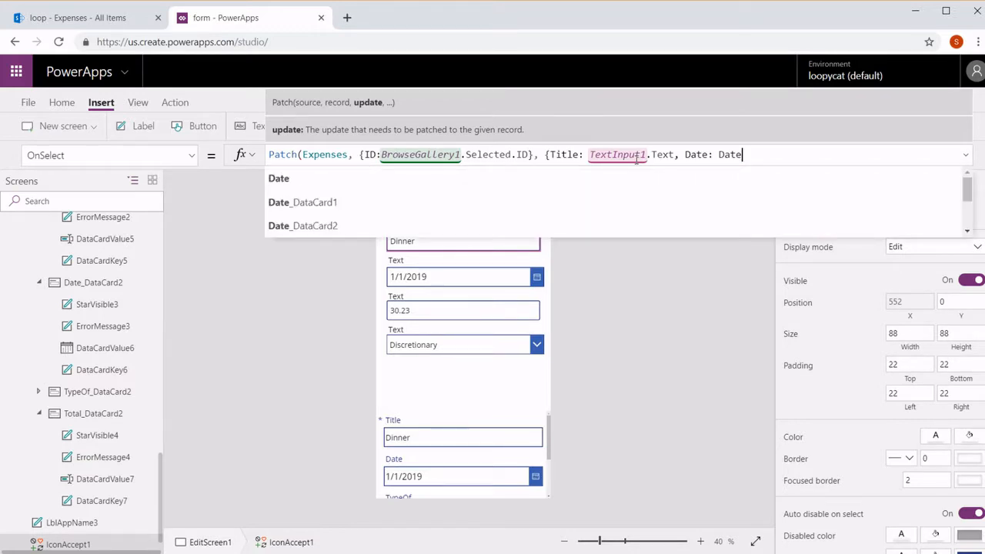
{"action": "type", "text": "Picker1"}
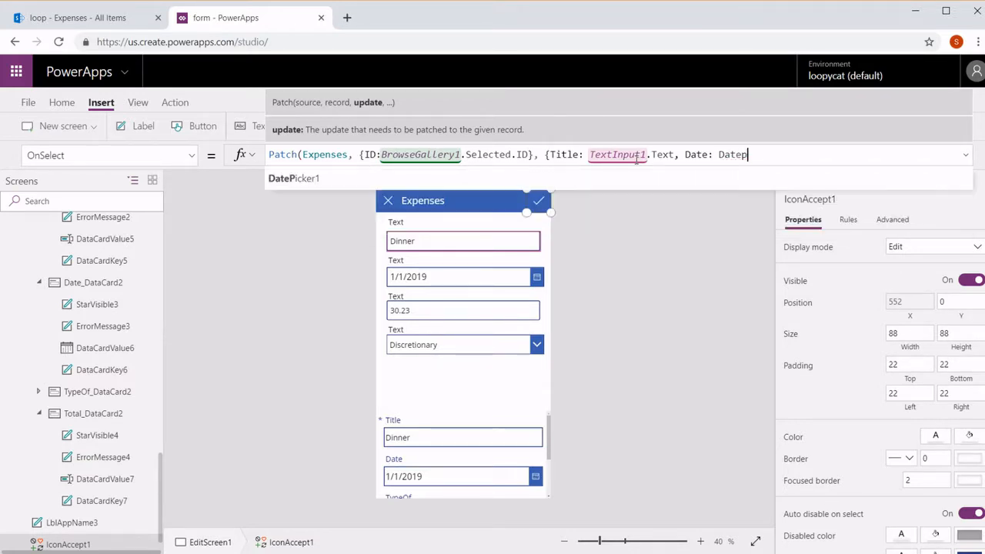
{"action": "type", "text": ".SelectedDate"}
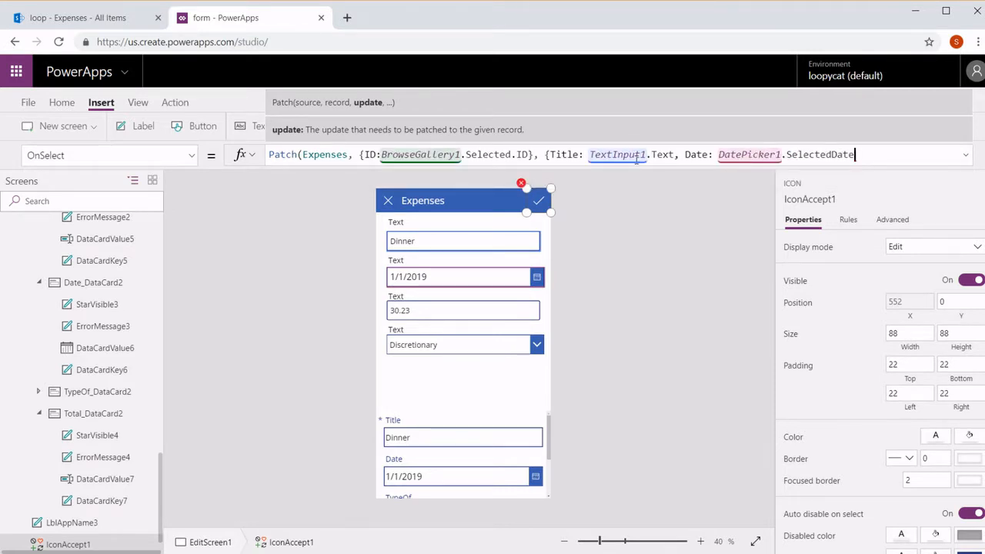
Add Total: TextInput2.Text to the update record of the Patch formula.
{"action": "type", "text": ", Total: Tex"}
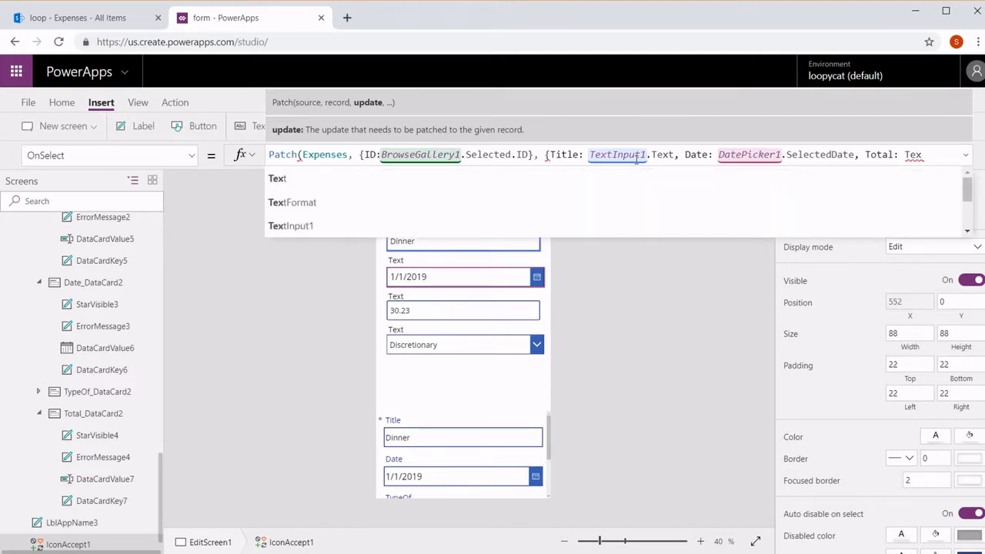
{"action": "key", "text": "Down"}
{"action": "key", "text": "Down"}
{"action": "key", "text": "Down"}
{"action": "key", "text": "Tab"}
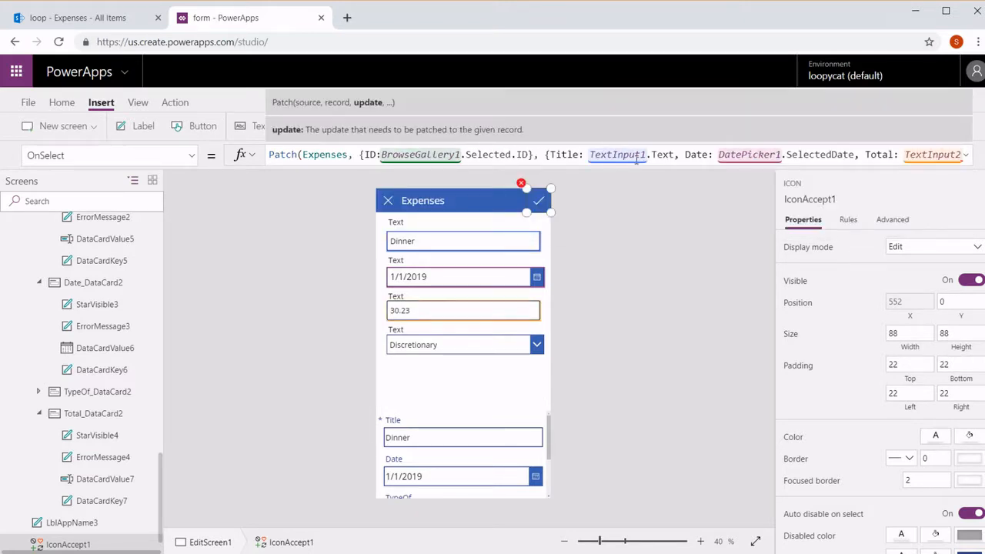
{"action": "type", "text": ".TextInput2.text"}
{"action": "key", "text": "Tab"}
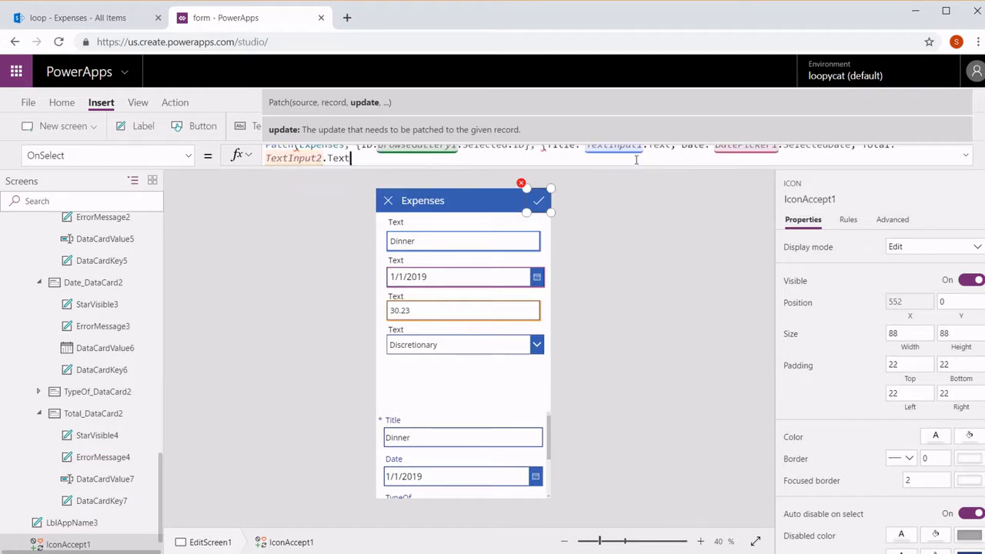
Add TypeOf: Dropdown1.Selected to the update record and close the Patch formula.
{"action": "type", "text": ", TypeOf: Dr"}
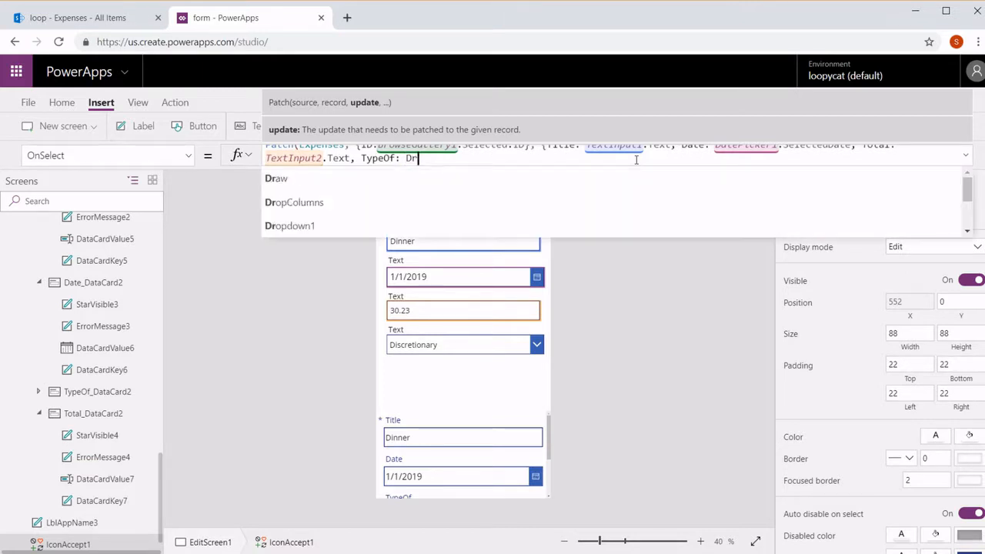
{"action": "key", "text": "Down"}
{"action": "key", "text": "Down"}
{"action": "key", "text": "Down"}
{"action": "key", "text": "Tab"}
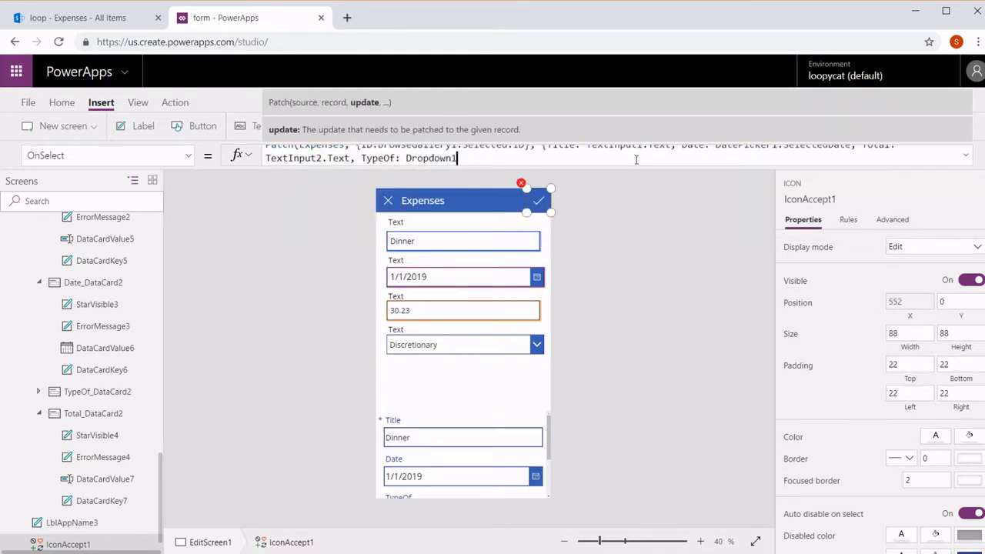
{"action": "type", "text": ".s"}
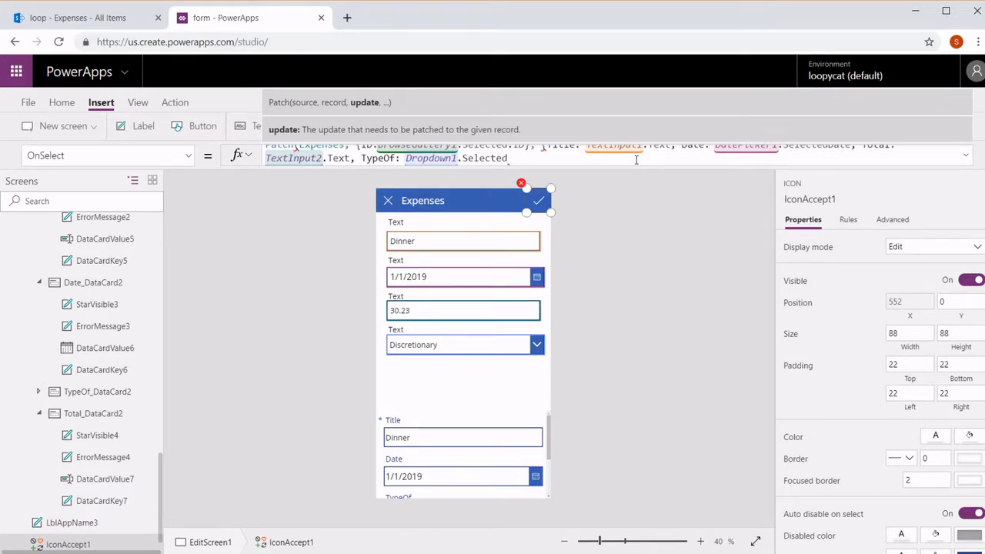
{"action": "type", "text": "))"}
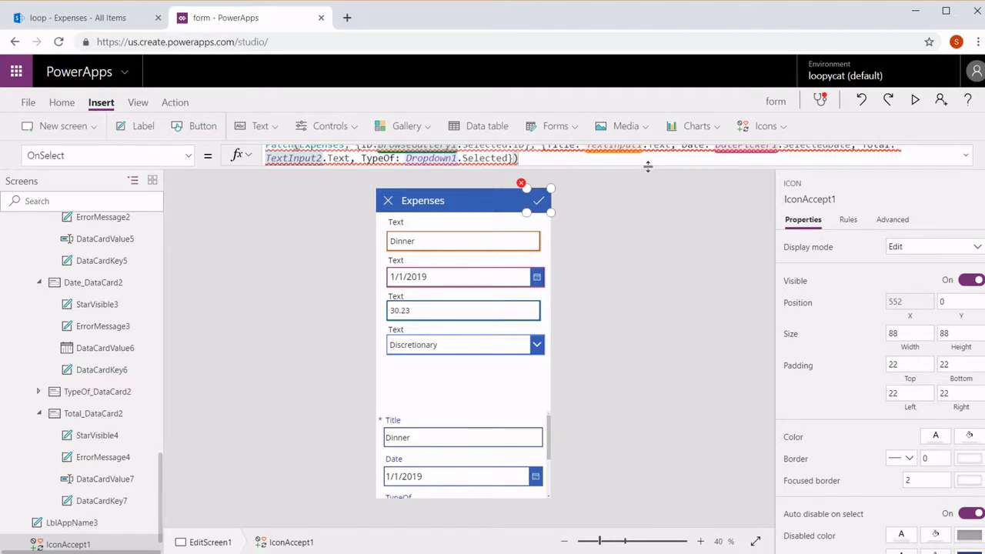
Enlarge the formula editor to show the whole Patch formula of the accept icon.
{"action": "left_click_drag", "start_coordinate": [648, 166], "coordinate": [642, 205]}
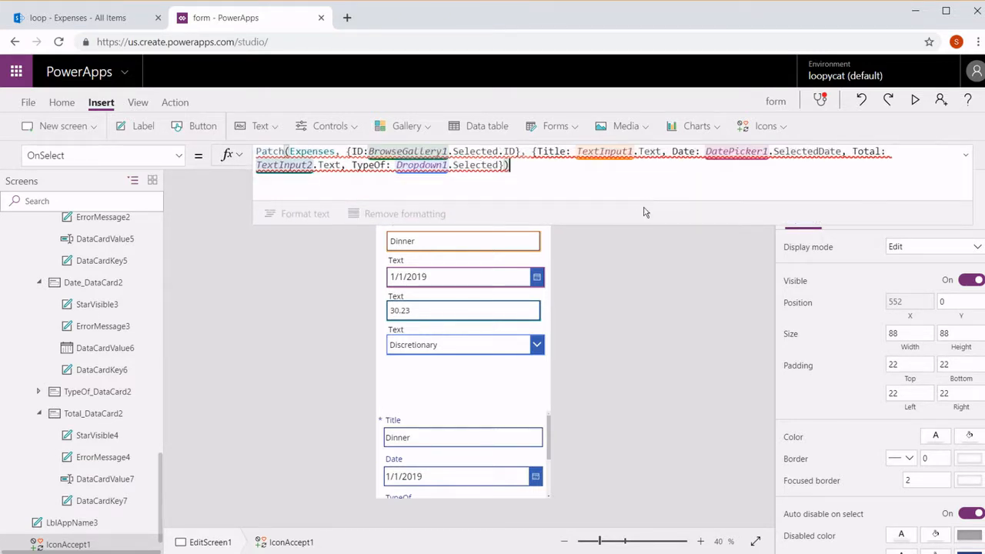
{"action": "mouse_move", "coordinate": [581, 152]}
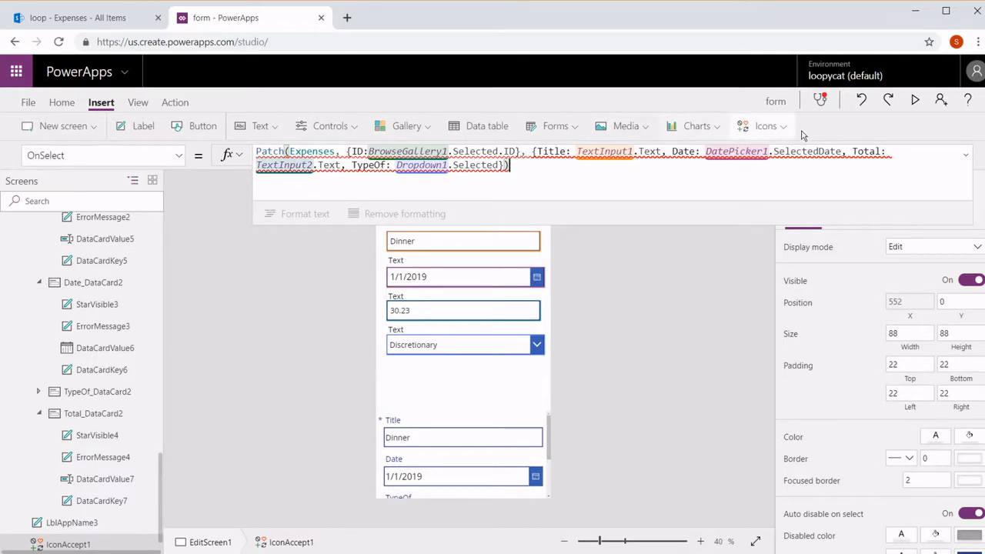
{"action": "left_click", "coordinate": [854, 155]}
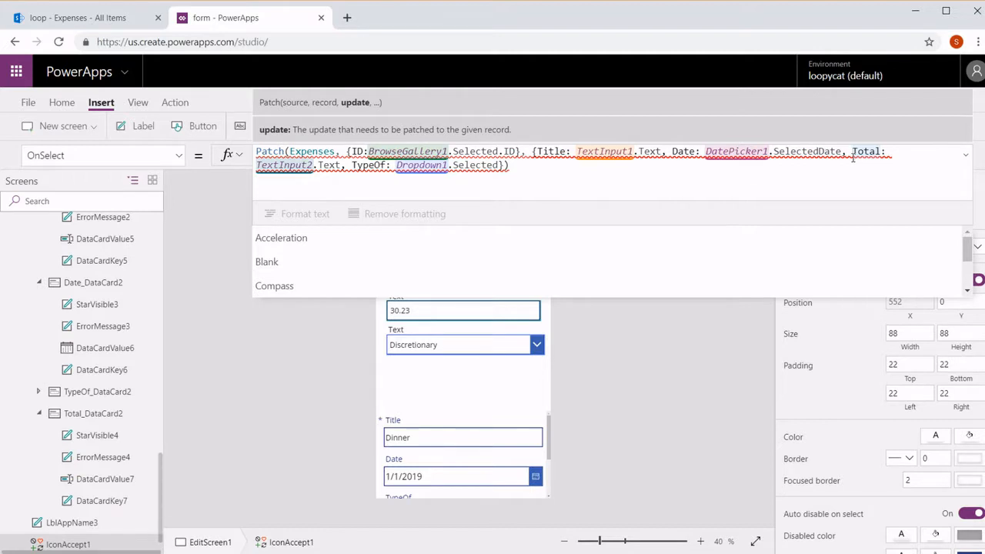
{"action": "type", "text": "Value"}
{"action": "key", "text": "BackSpace"}
{"action": "key", "text": "BackSpace"}
{"action": "key", "text": "BackSpace"}
{"action": "key", "text": "BackSpace"}
{"action": "key", "text": "BackSpace"}
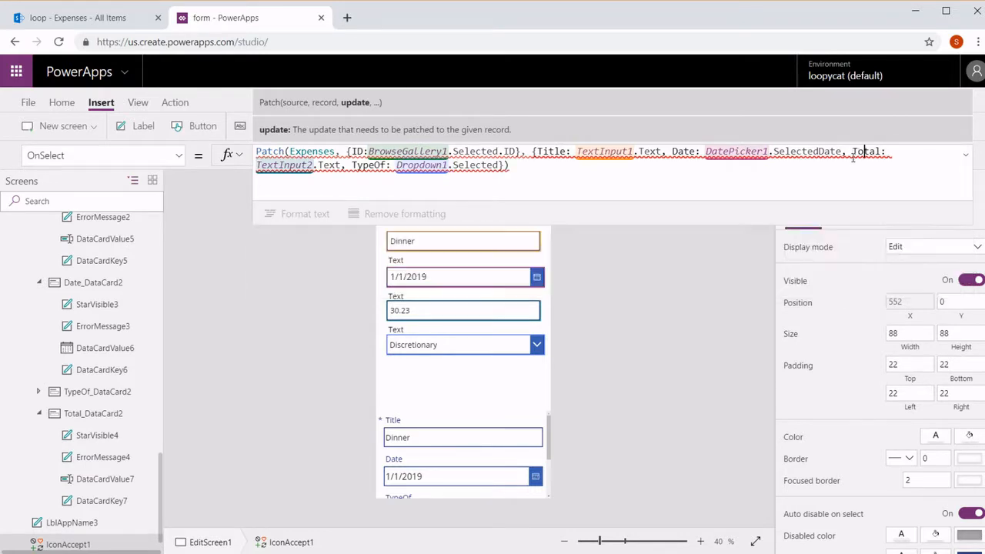
Wrap TextInput2.Text in the Value function for Total and start a new line before Total in the Patch formula.
{"action": "key", "text": "End"}
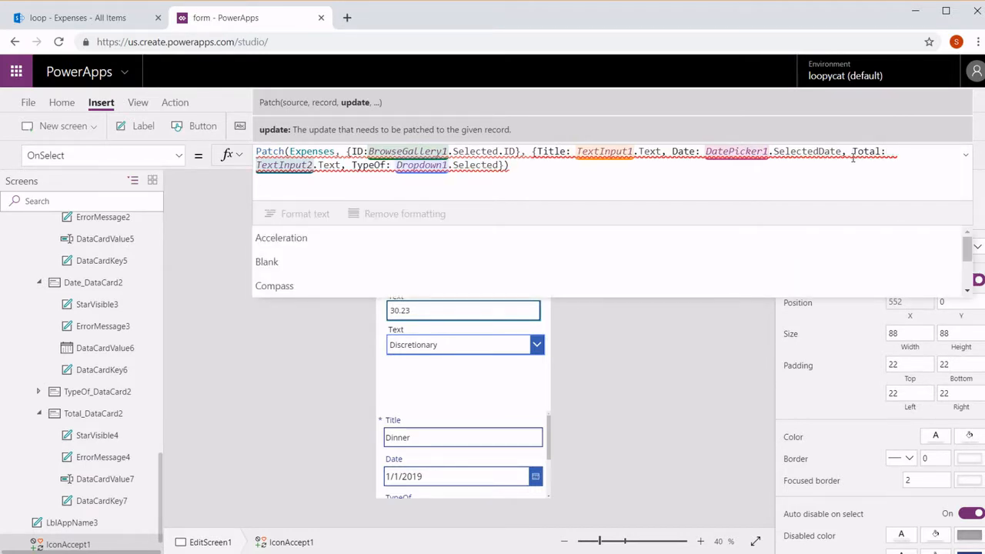
{"action": "type", "text": "Valu"}
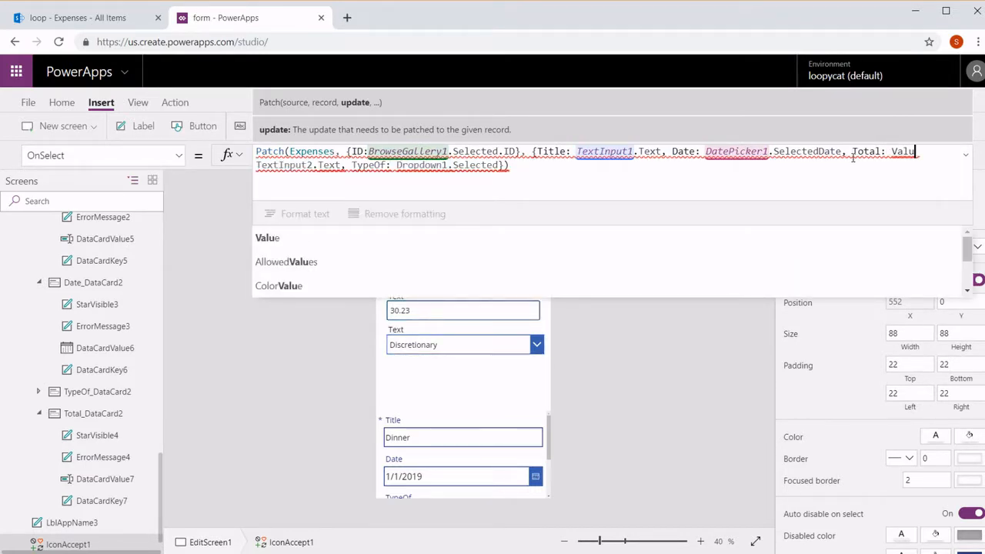
{"action": "type", "text": "e("}
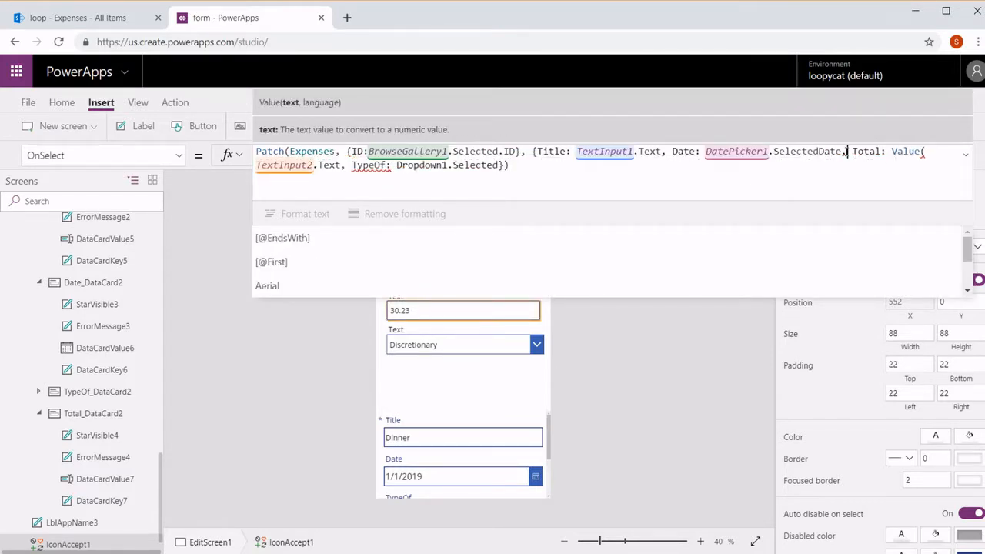
{"action": "left_click", "coordinate": [847, 152]}
{"action": "key", "text": "shift+Return"}
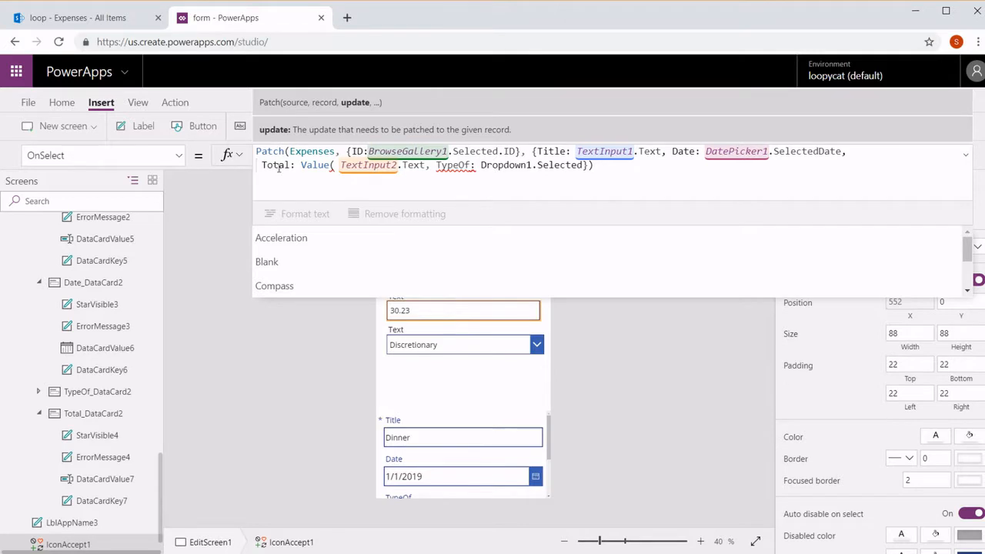
{"action": "left_click", "coordinate": [424, 167]}
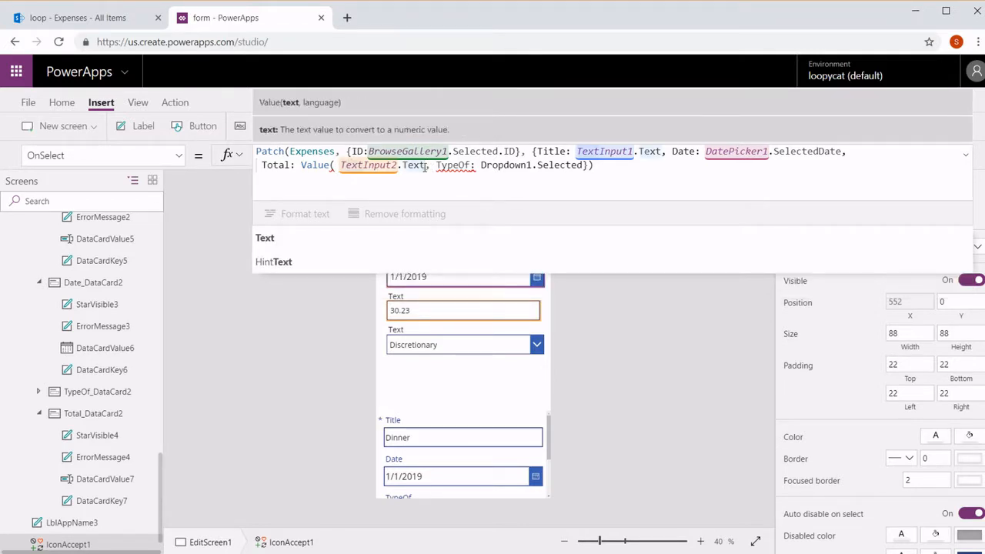
{"action": "type", "text": ")"}
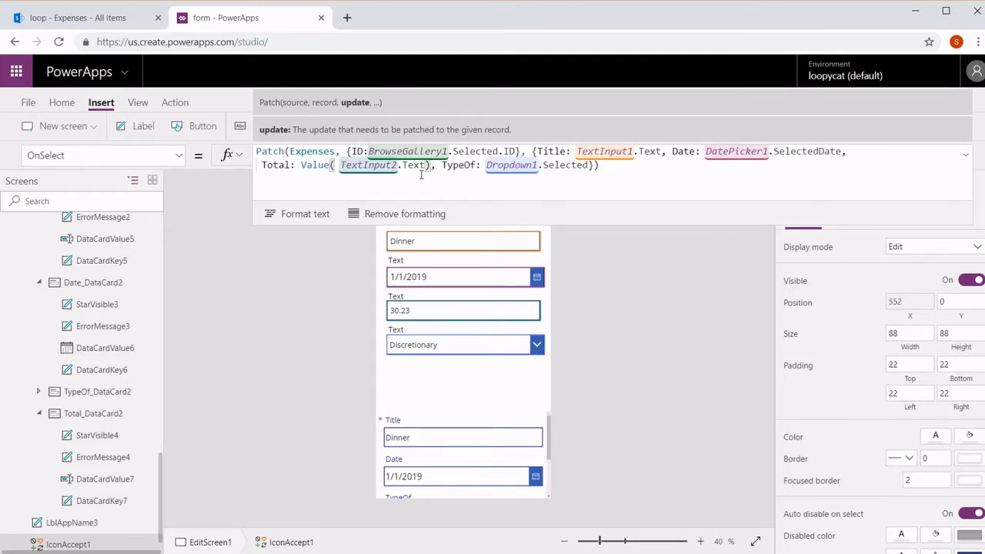
{"action": "left_click", "coordinate": [657, 164]}
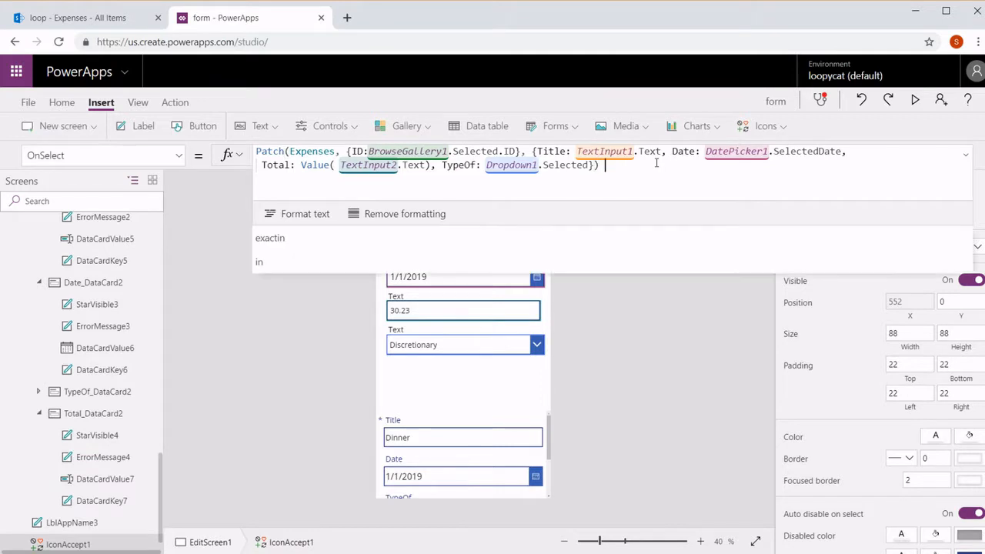
{"action": "type", "text": ";S"}
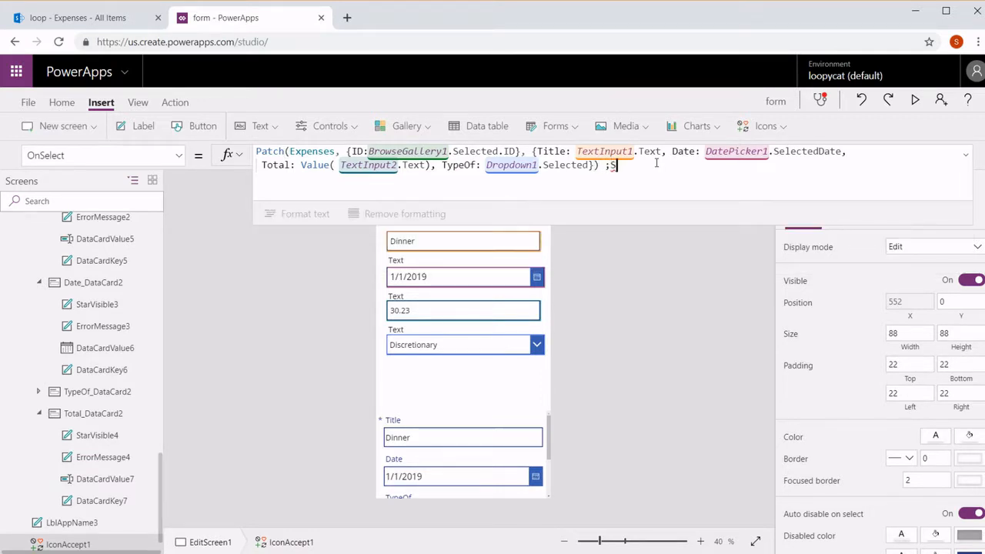
{"action": "type", "text": "ubmitForm("}
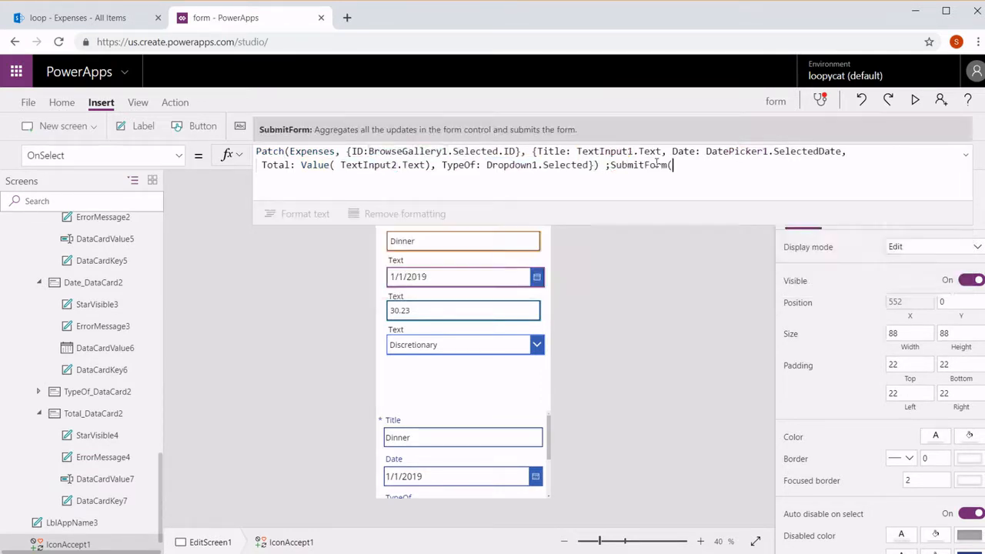
{"action": "key", "text": "Tab"}
{"action": "type", "text": ")"}
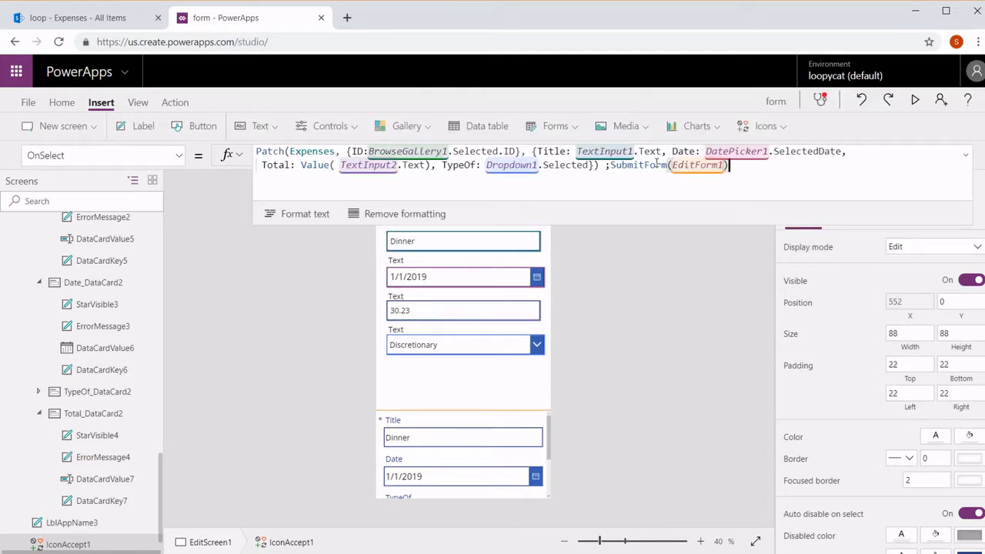
{"action": "key", "text": "BackSpace"}
{"action": "key", "text": "BackSpace"}
{"action": "key", "text": "BackSpace"}
{"action": "key", "text": "BackSpace"}
{"action": "key", "text": "BackSpace"}
{"action": "key", "text": "BackSpace"}
{"action": "key", "text": "BackSpace"}
{"action": "key", "text": "BackSpace"}
{"action": "key", "text": "BackSpace"}
{"action": "key", "text": "BackSpace"}
{"action": "key", "text": "BackSpace"}
{"action": "key", "text": "BackSpace"}
{"action": "key", "text": "BackSpace"}
{"action": "key", "text": "BackSpace"}
{"action": "key", "text": "BackSpace"}
{"action": "key", "text": "BackSpace"}
{"action": "key", "text": "BackSpace"}
{"action": "key", "text": "BackSpace"}
{"action": "key", "text": "BackSpace"}
{"action": "key", "text": "BackSpace"}
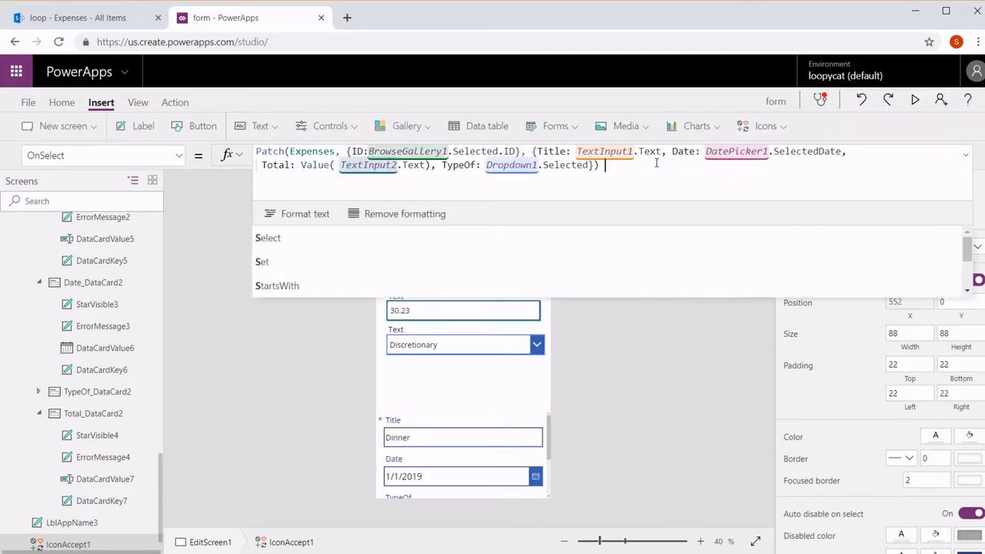
{"action": "key", "text": "BackSpace"}
Duplicate EditScreen1 with all its controls.
{"action": "left_click", "coordinate": [667, 288]}
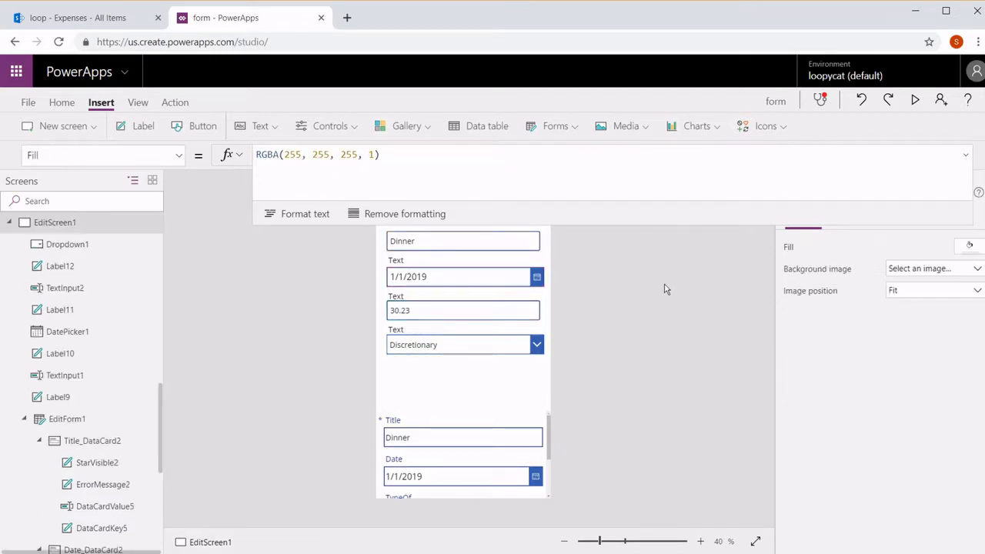
{"action": "right_click", "coordinate": [74, 226]}
{"action": "left_click", "coordinate": [114, 283]}
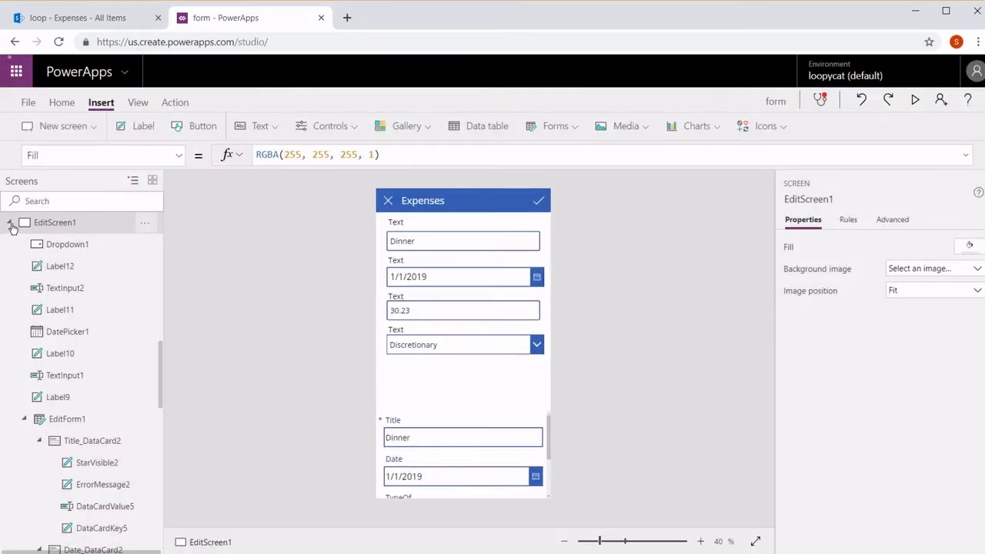
Collapse EditScreen1 and rename its duplicated screen as CreateNewScreen1.
{"action": "left_click", "coordinate": [11, 224]}
{"action": "double_click", "coordinate": [41, 262]}
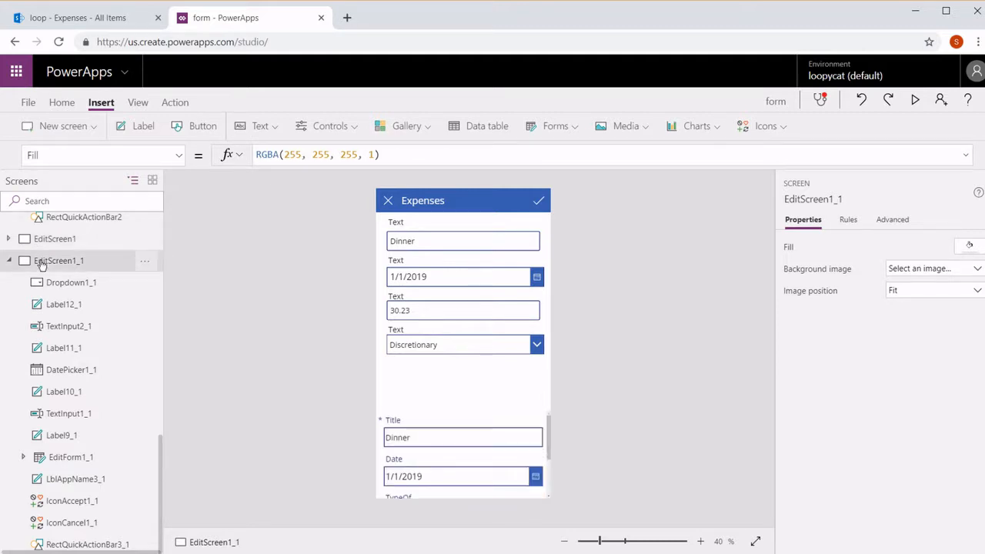
{"action": "key", "text": "End"}
{"action": "key", "text": "BackSpace"}
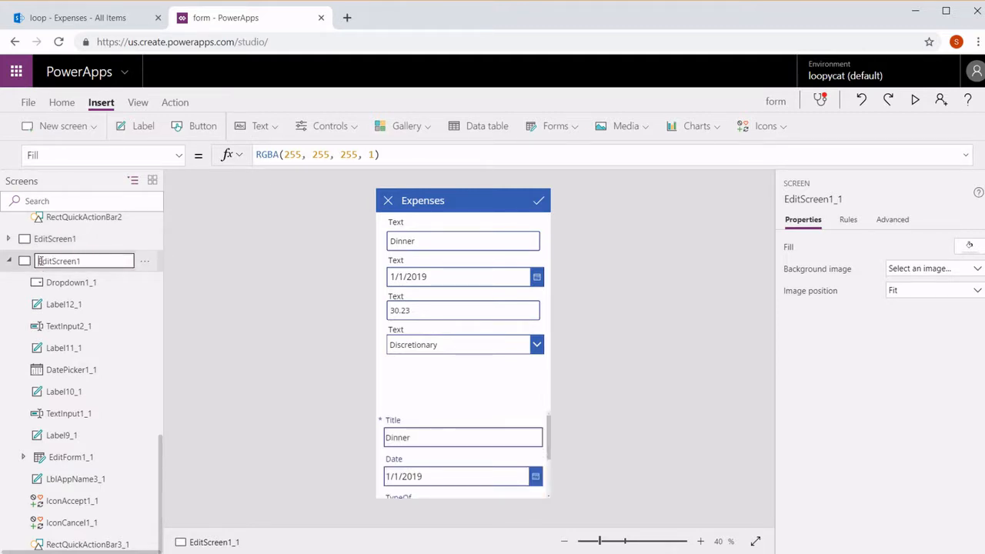
{"action": "key", "text": "Delete"}
{"action": "key", "text": "Delete"}
{"action": "key", "text": "Delete"}
{"action": "key", "text": "Delete"}
{"action": "type", "text": "CreateNew"}
{"action": "key", "text": "Return"}
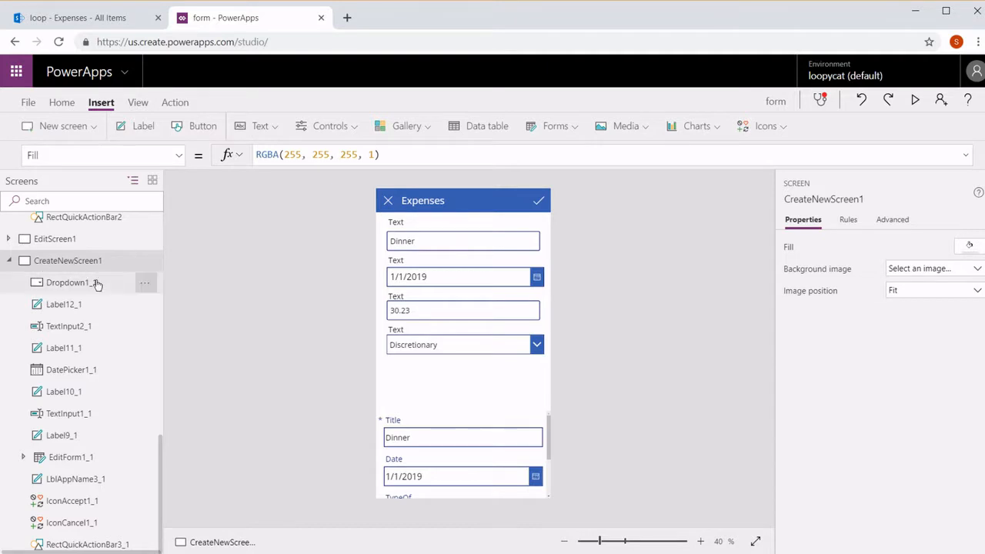
Clear the Default formula of the title text input on CreateNewScreen1.
{"action": "left_click", "coordinate": [454, 243]}
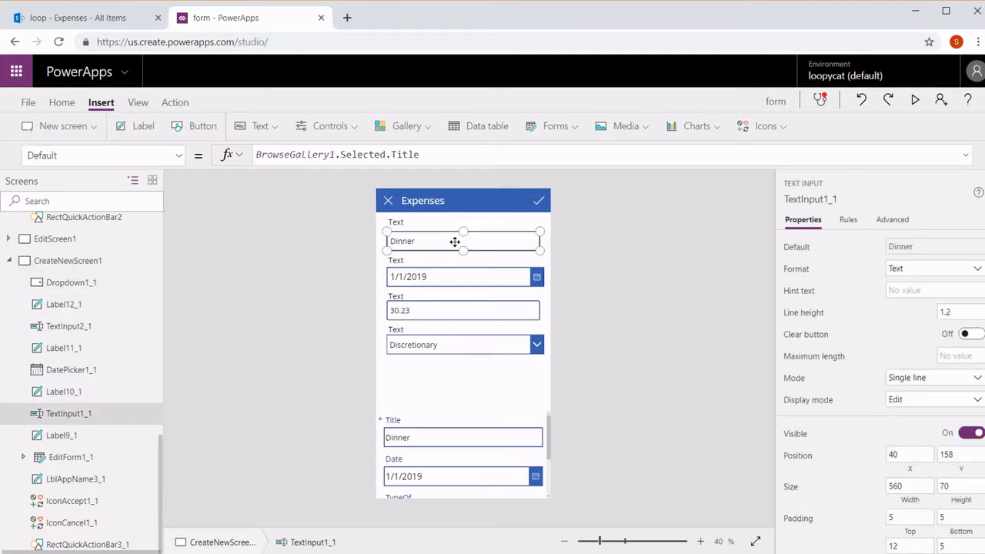
{"action": "left_click", "coordinate": [466, 155]}
{"action": "key", "text": "BackSpace"}
{"action": "key", "text": "BackSpace"}
{"action": "key", "text": "BackSpace"}
{"action": "key", "text": "BackSpace"}
{"action": "key", "text": "BackSpace"}
{"action": "key", "text": "BackSpace"}
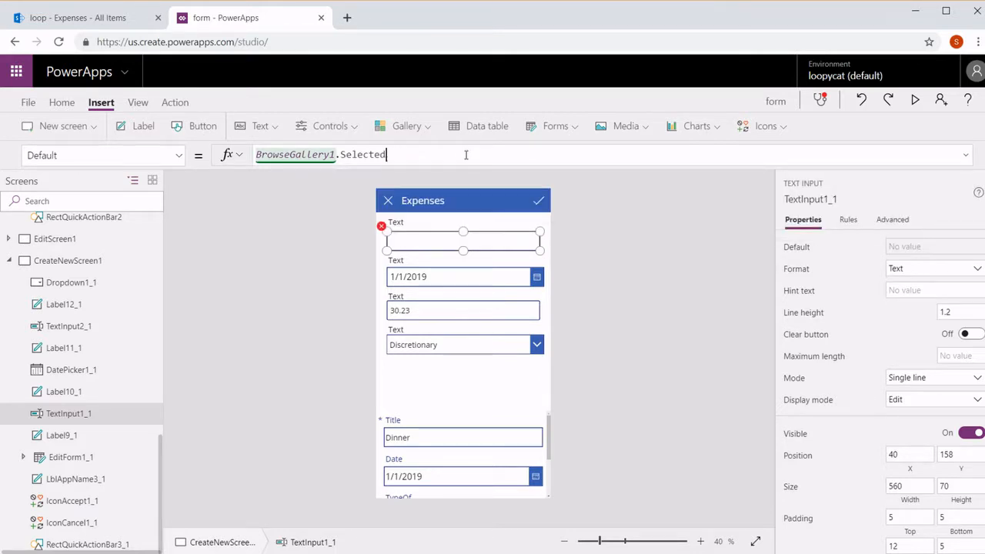
{"action": "key", "text": "BackSpace"}
{"action": "key", "text": "BackSpace"}
{"action": "key", "text": "BackSpace"}
{"action": "key", "text": "BackSpace"}
{"action": "key", "text": "BackSpace"}
{"action": "key", "text": "BackSpace"}
{"action": "key", "text": "BackSpace"}
{"action": "key", "text": "BackSpace"}
{"action": "key", "text": "BackSpace"}
{"action": "key", "text": "BackSpace"}
{"action": "key", "text": "BackSpace"}
{"action": "key", "text": "BackSpace"}
{"action": "key", "text": "BackSpace"}
{"action": "key", "text": "BackSpace"}
{"action": "key", "text": "BackSpace"}
{"action": "key", "text": "BackSpace"}
{"action": "key", "text": "BackSpace"}
{"action": "key", "text": "BackSpace"}
{"action": "key", "text": "BackSpace"}
{"action": "key", "text": "BackSpace"}
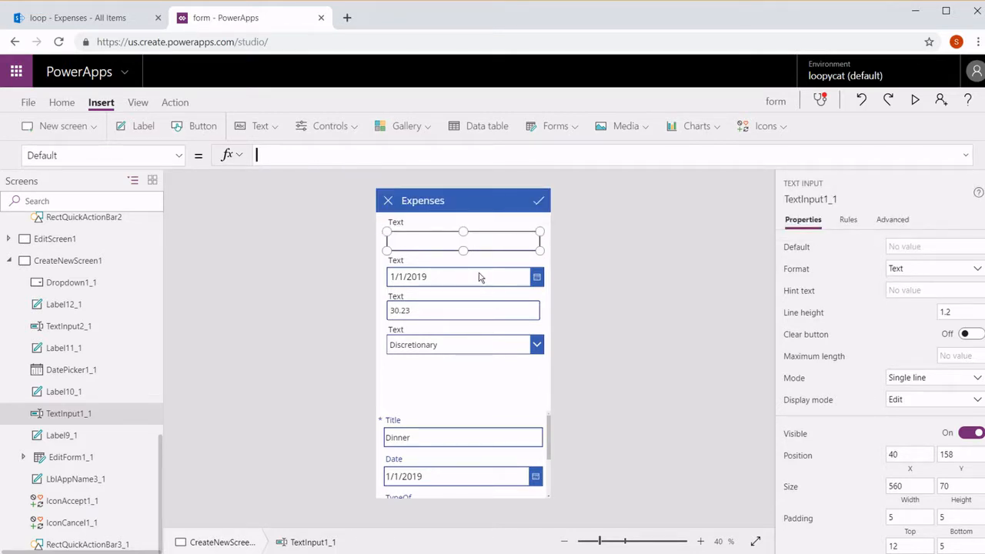
Set the DefaultDate of the date picker on CreateNewScreen1 to Now().
{"action": "left_click", "coordinate": [479, 277]}
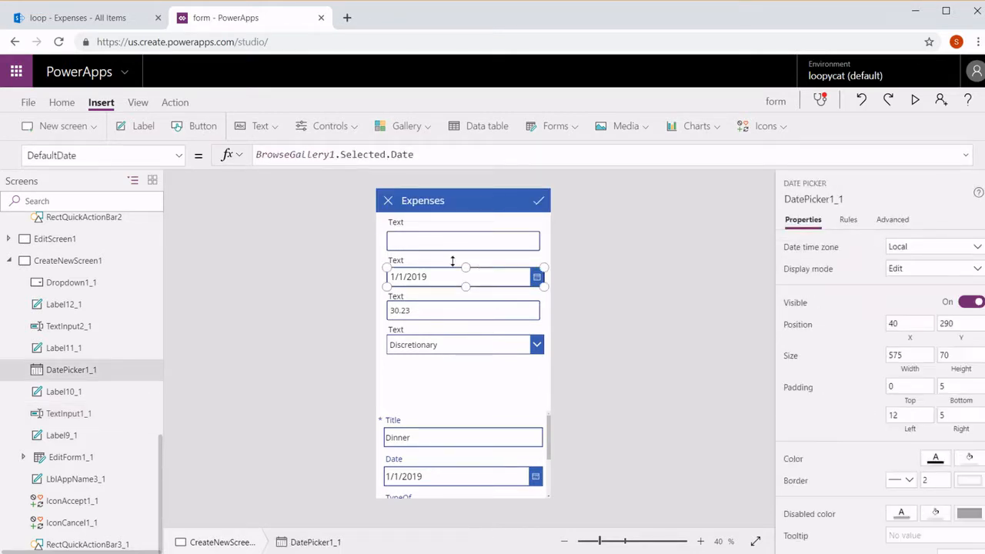
{"action": "left_click", "coordinate": [435, 156]}
{"action": "key", "text": "ctrl+a"}
{"action": "type", "text": "Now"}
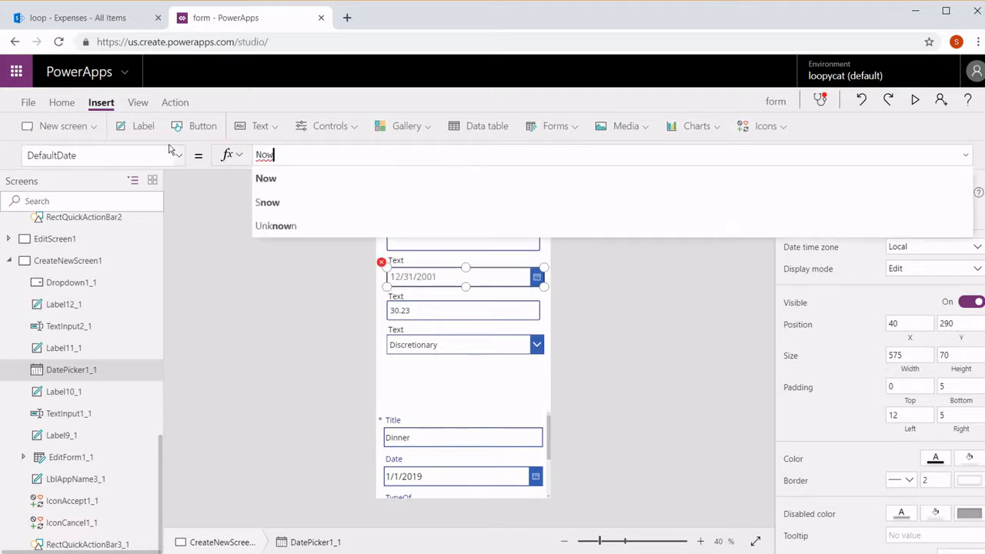
{"action": "type", "text": "()"}
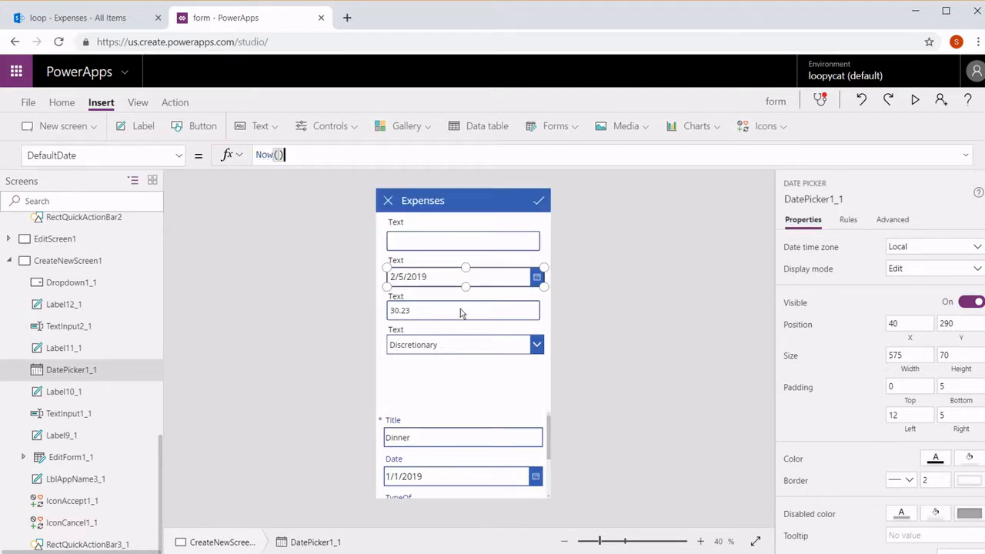
Clear the Default formula of the total text input on CreateNewScreen1.
{"action": "left_click", "coordinate": [459, 308]}
{"action": "left_click", "coordinate": [452, 150]}
{"action": "key", "text": "ctrl+shift+Left"}
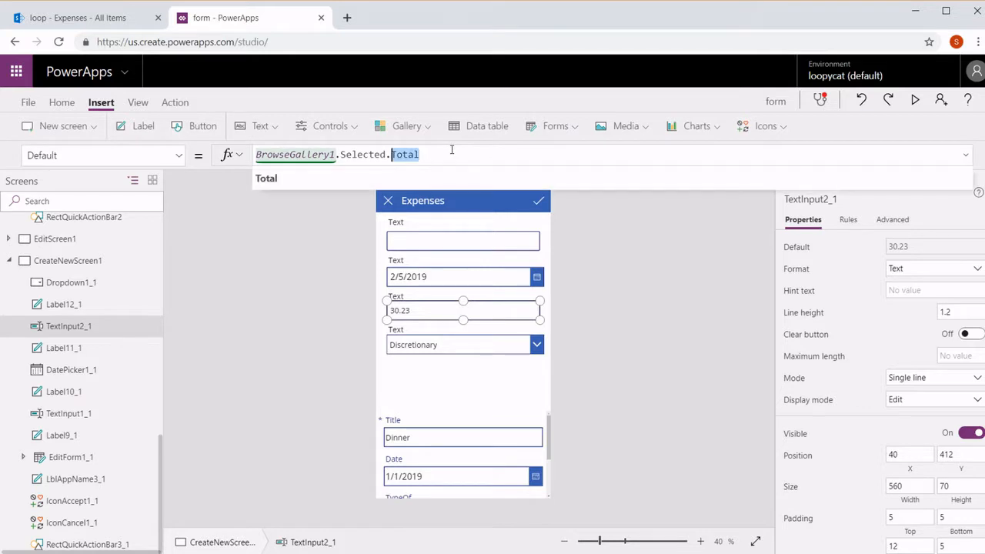
{"action": "key", "text": "ctrl+a"}
{"action": "key", "text": "BackSpace"}
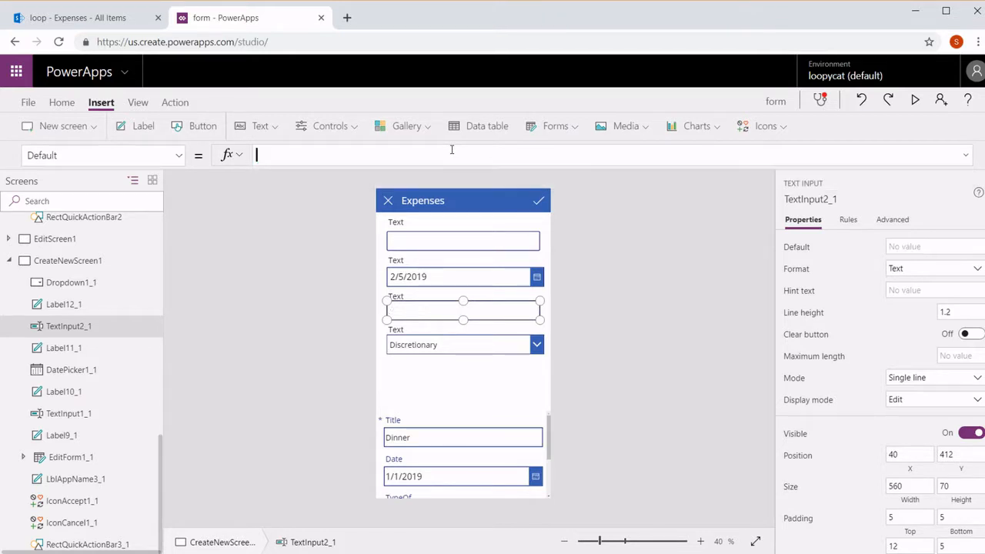
Clear the Default formula of the expense type dropdown on CreateNewScreen1, keeping its Items formula.
{"action": "left_click", "coordinate": [477, 346]}
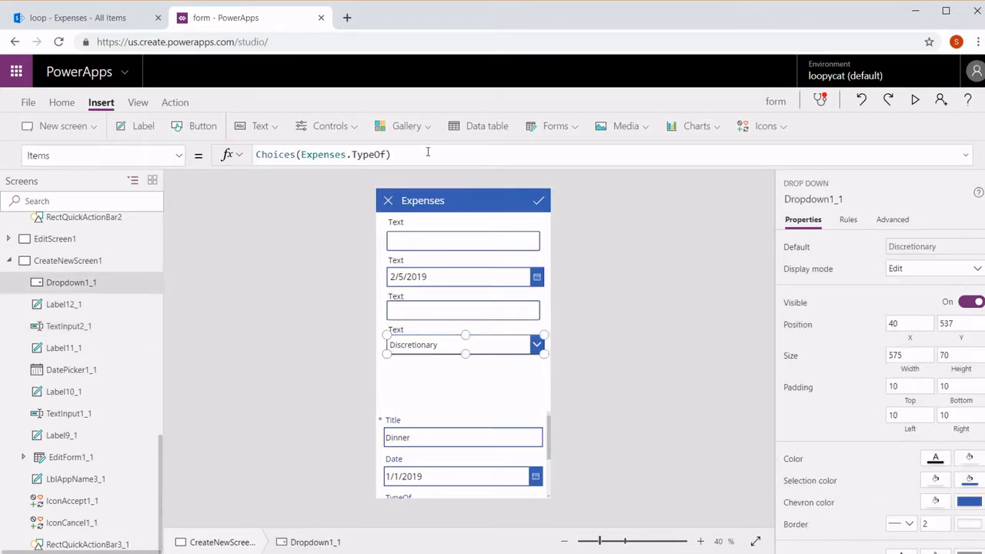
{"action": "left_click", "coordinate": [180, 156]}
{"action": "scroll", "coordinate": [179, 213], "scroll_direction": "up", "scroll_amount": 3}
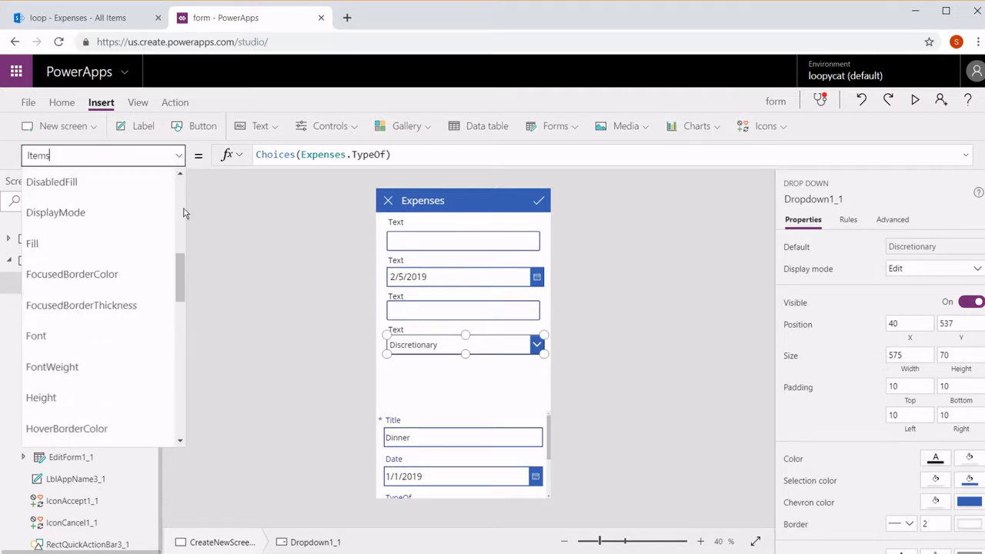
{"action": "scroll", "coordinate": [140, 227], "scroll_direction": "up", "scroll_amount": 2}
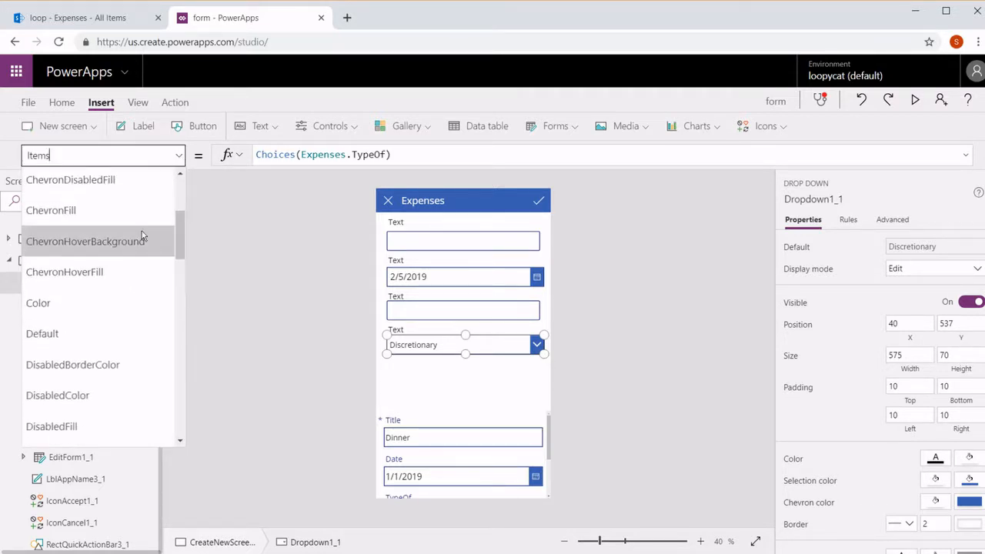
{"action": "left_click", "coordinate": [103, 334]}
{"action": "left_click", "coordinate": [405, 154]}
{"action": "key", "text": "ctrl+a"}
{"action": "type", "text": "BrowseGallery1.Selected.TypeOf.Value"}
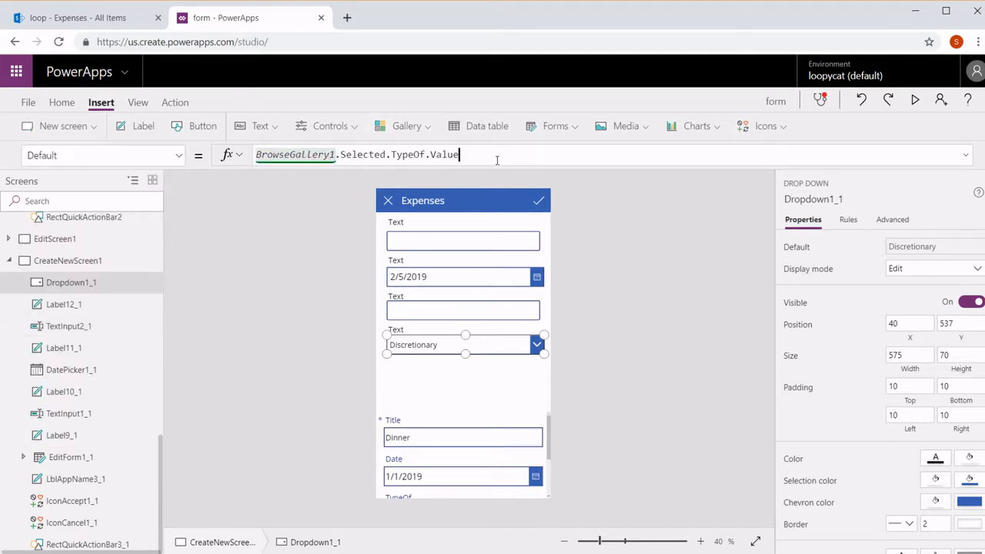
{"action": "key", "text": "ctrl+a"}
{"action": "key", "text": "ctrl+x"}
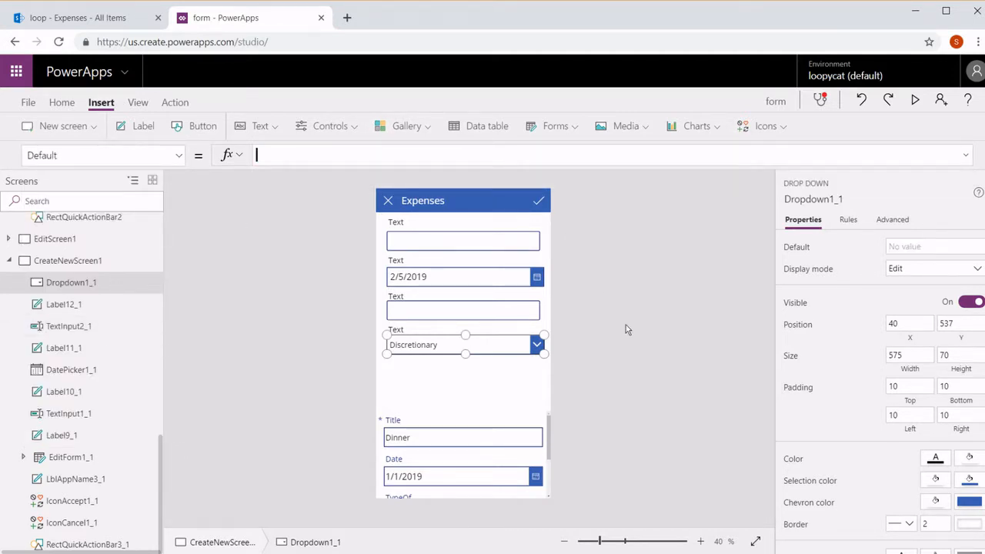
{"action": "left_click", "coordinate": [681, 372]}
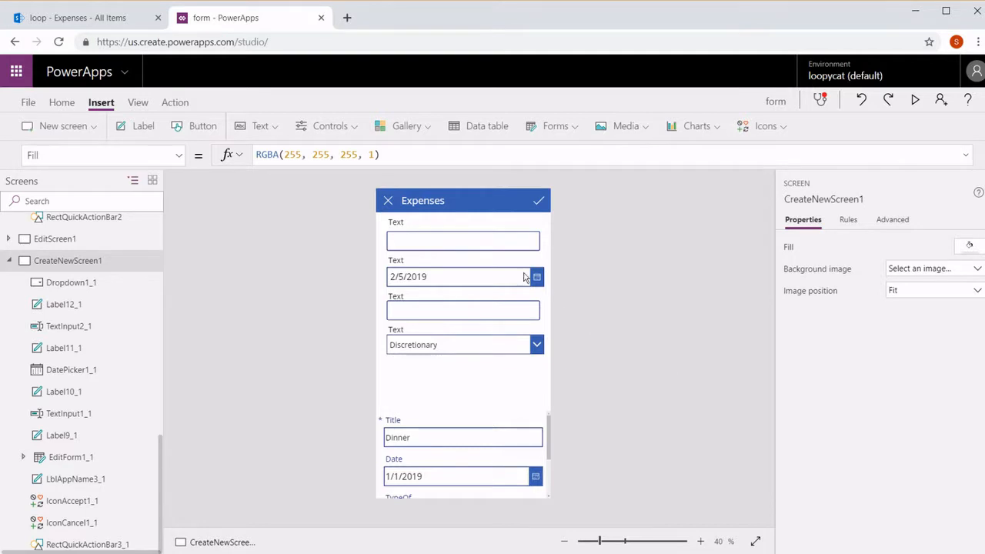
In the checkmark icon's OnSelect on CreateNewScreen1, replace the Patch record argument {ID:BrowseGallery1.Selected.ID} with Defaults(Expenses).
{"action": "left_click", "coordinate": [539, 203]}
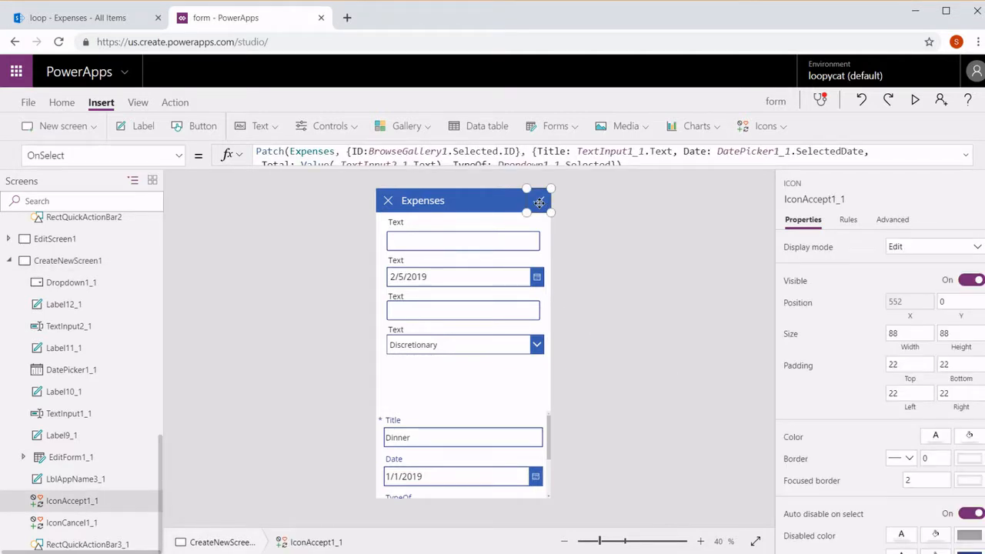
{"action": "left_click", "coordinate": [642, 173]}
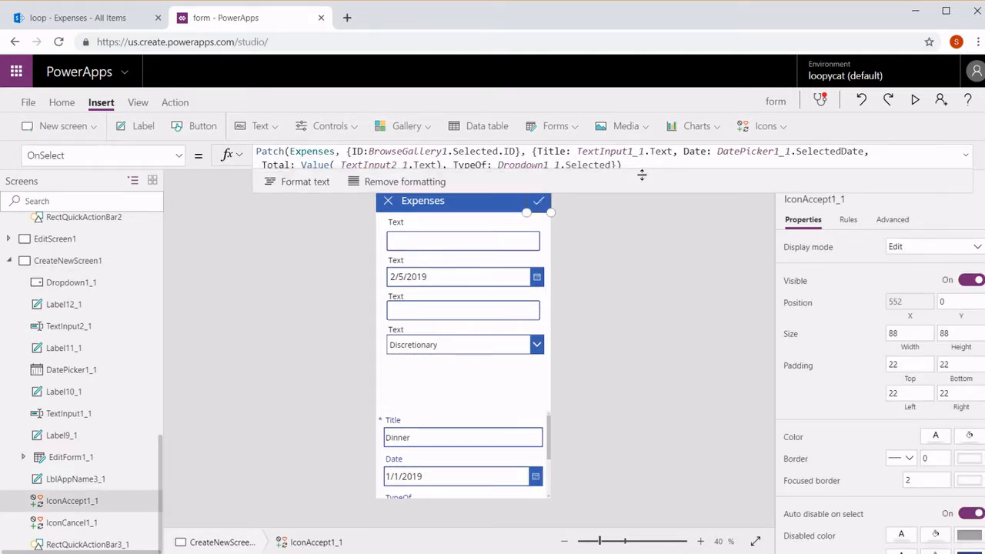
{"action": "left_click_drag", "start_coordinate": [642, 175], "coordinate": [644, 194]}
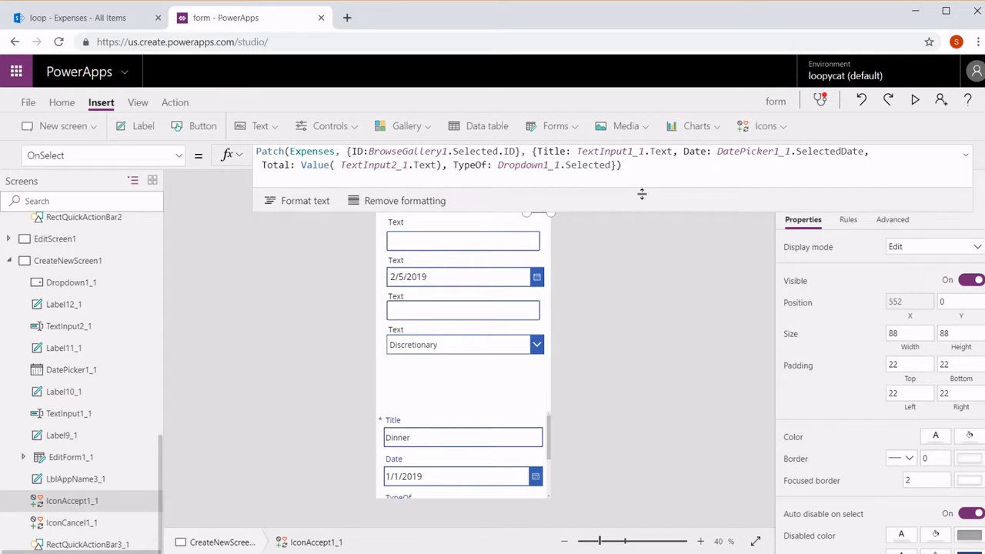
{"action": "left_click", "coordinate": [523, 151]}
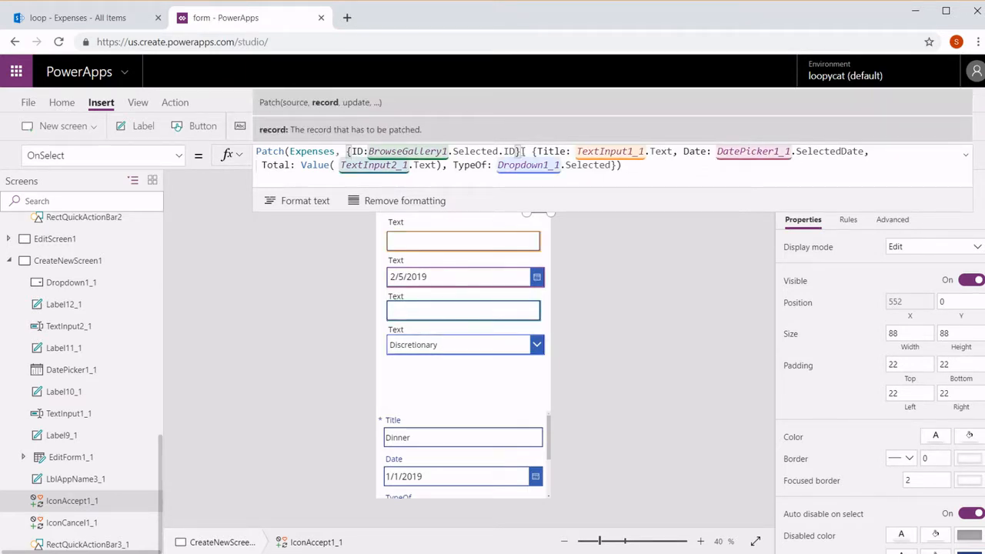
{"action": "key", "text": "BackSpace"}
{"action": "key", "text": "BackSpace"}
{"action": "key", "text": "BackSpace"}
{"action": "key", "text": "BackSpace"}
{"action": "key", "text": "BackSpace"}
{"action": "key", "text": "BackSpace"}
{"action": "key", "text": "BackSpace"}
{"action": "key", "text": "BackSpace"}
{"action": "key", "text": "BackSpace"}
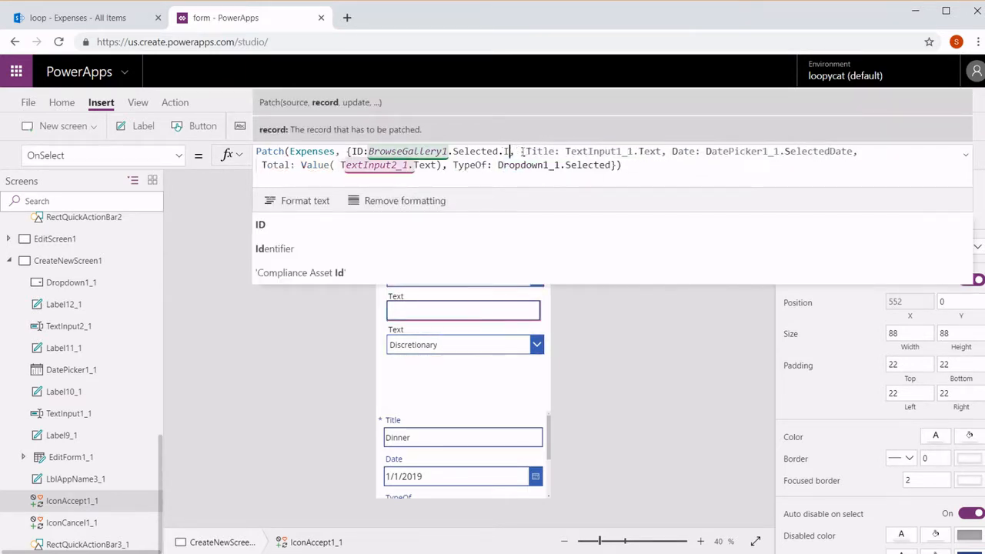
{"action": "key", "text": "BackSpace"}
{"action": "key", "text": "BackSpace"}
{"action": "key", "text": "BackSpace"}
{"action": "key", "text": "BackSpace"}
{"action": "key", "text": "BackSpace"}
{"action": "key", "text": "BackSpace"}
{"action": "key", "text": "BackSpace"}
{"action": "key", "text": "BackSpace"}
{"action": "key", "text": "BackSpace"}
{"action": "key", "text": "BackSpace"}
{"action": "key", "text": "BackSpace"}
{"action": "key", "text": "BackSpace"}
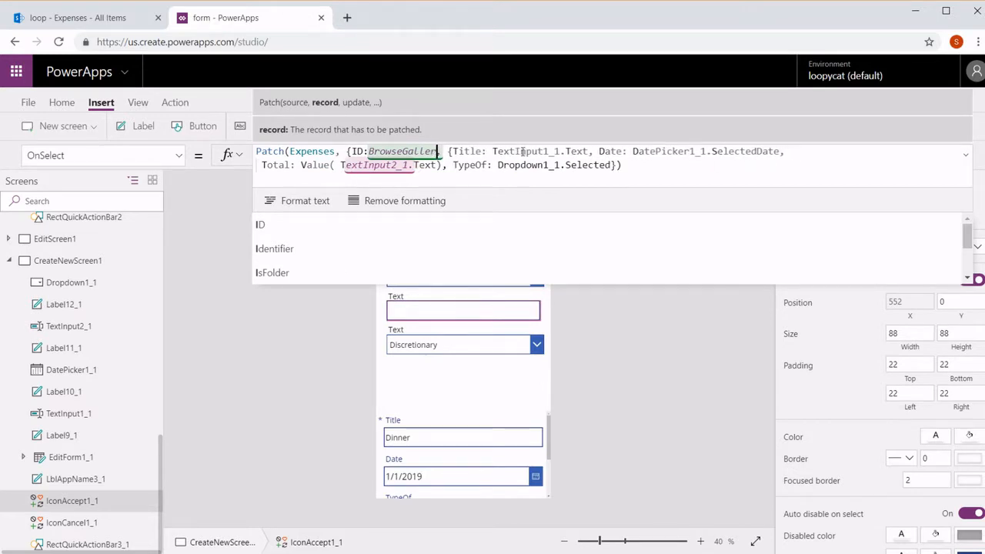
{"action": "key", "text": "BackSpace"}
{"action": "key", "text": "BackSpace"}
{"action": "key", "text": "BackSpace"}
{"action": "key", "text": "BackSpace"}
{"action": "key", "text": "BackSpace"}
{"action": "key", "text": "BackSpace"}
{"action": "key", "text": "BackSpace"}
{"action": "key", "text": "BackSpace"}
{"action": "key", "text": "BackSpace"}
{"action": "key", "text": "BackSpace"}
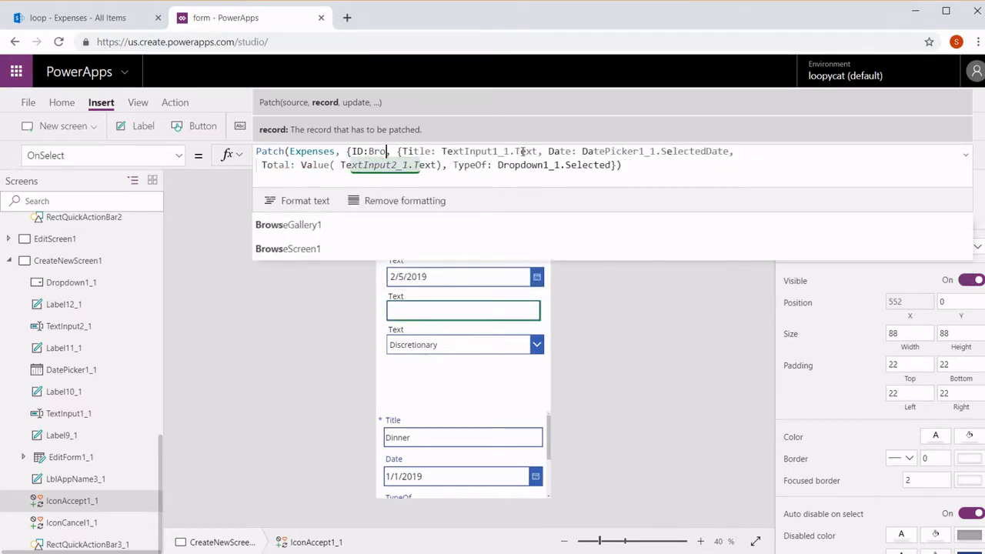
{"action": "type", "text": "def"}
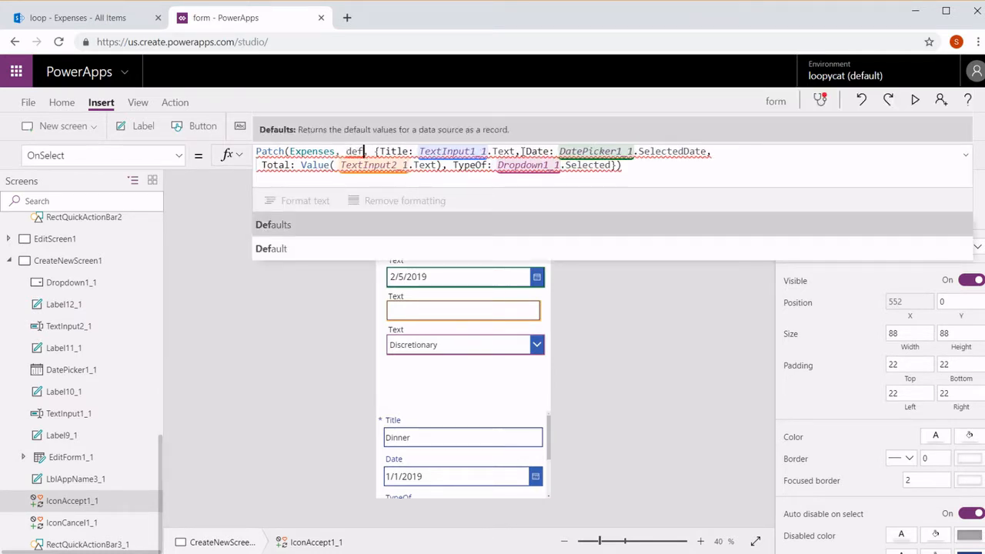
{"action": "key", "text": "Tab"}
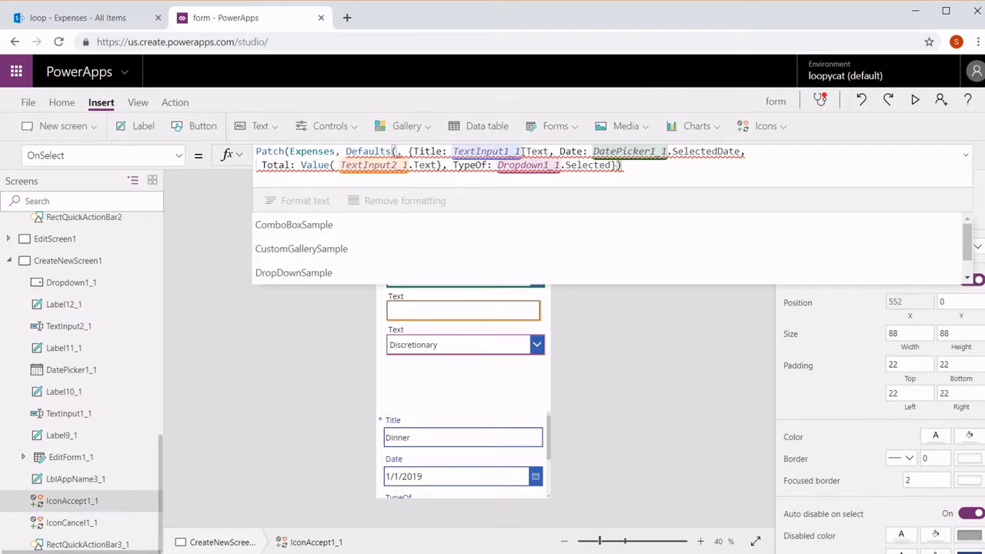
{"action": "type", "text": "Expenses"}
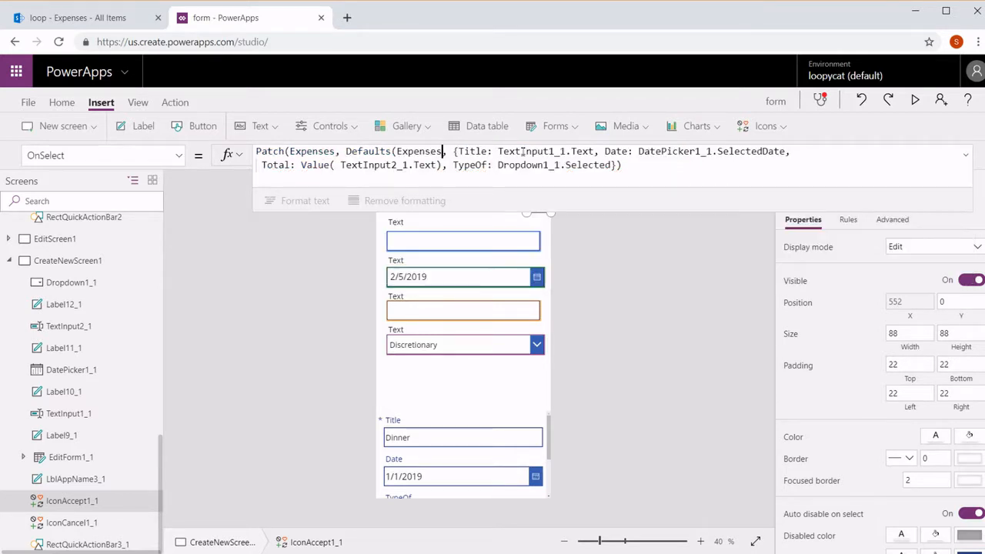
{"action": "type", "text": ")"}
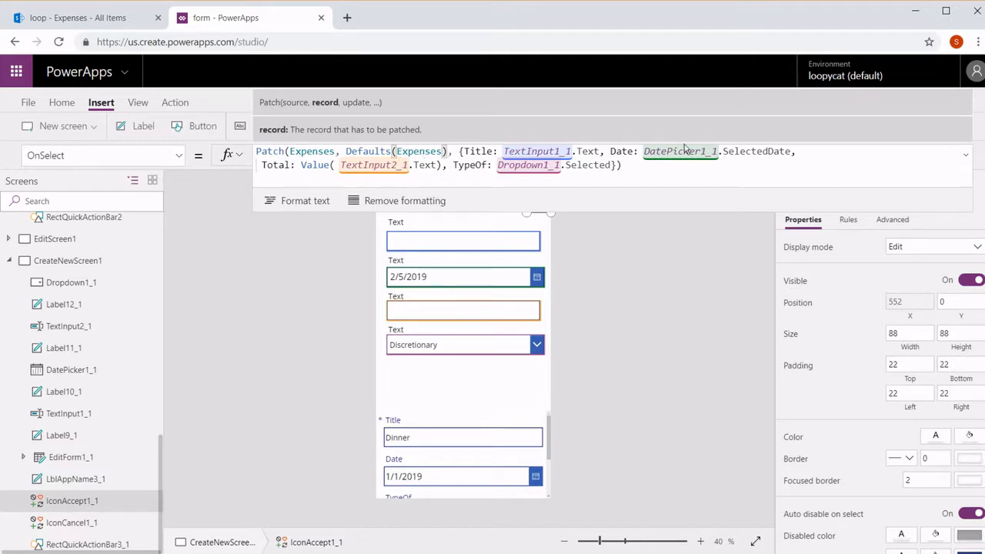
{"action": "left_click", "coordinate": [674, 244]}
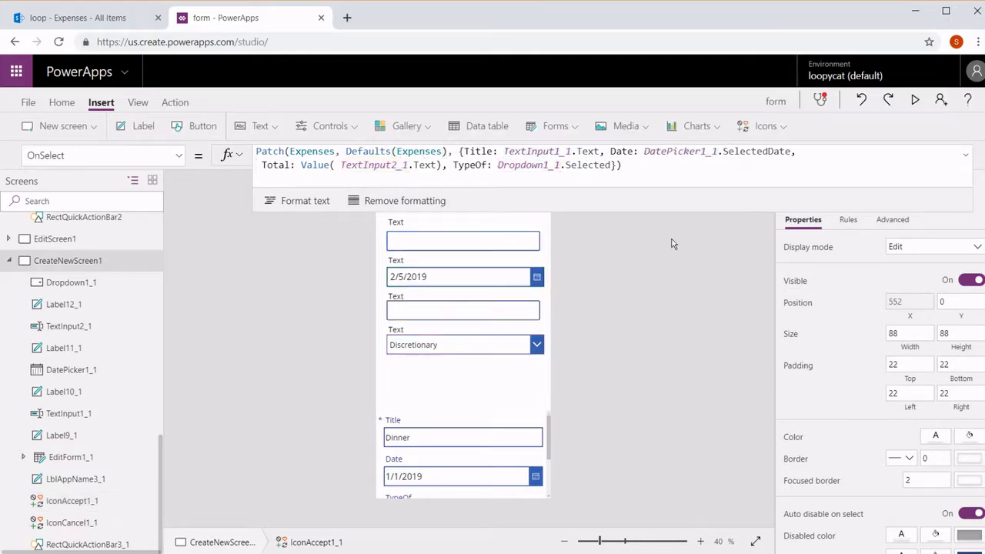
{"action": "left_click", "coordinate": [966, 155]}
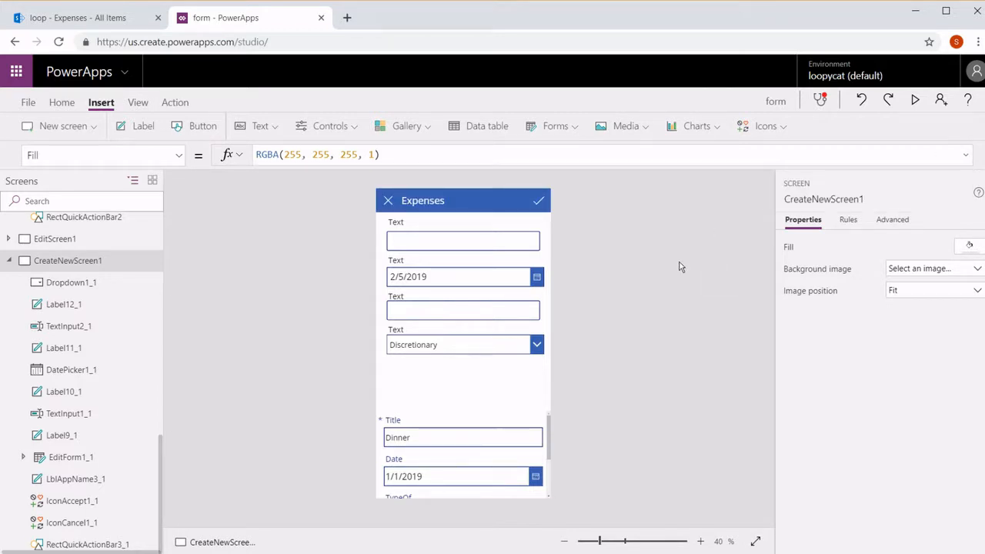
In the cancel icon's OnSelect on CreateNewScreen1, replace ResetForm(EditForm1_1) with Reset(DatePicker1_1), keeping Back().
{"action": "left_click", "coordinate": [388, 200]}
{"action": "left_click_drag", "start_coordinate": [379, 155], "coordinate": [246, 156]}
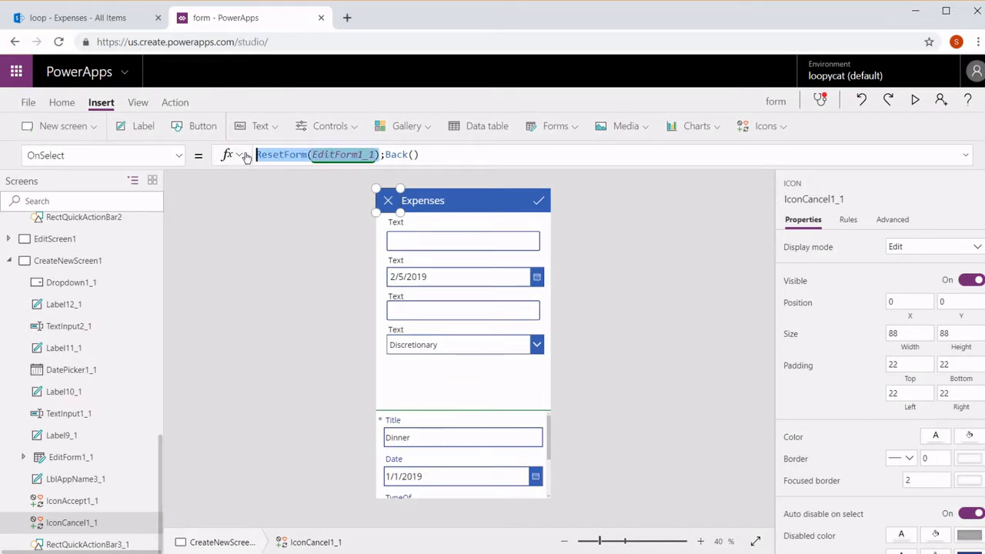
{"action": "type", "text": "Res"}
{"action": "type", "text": "et("}
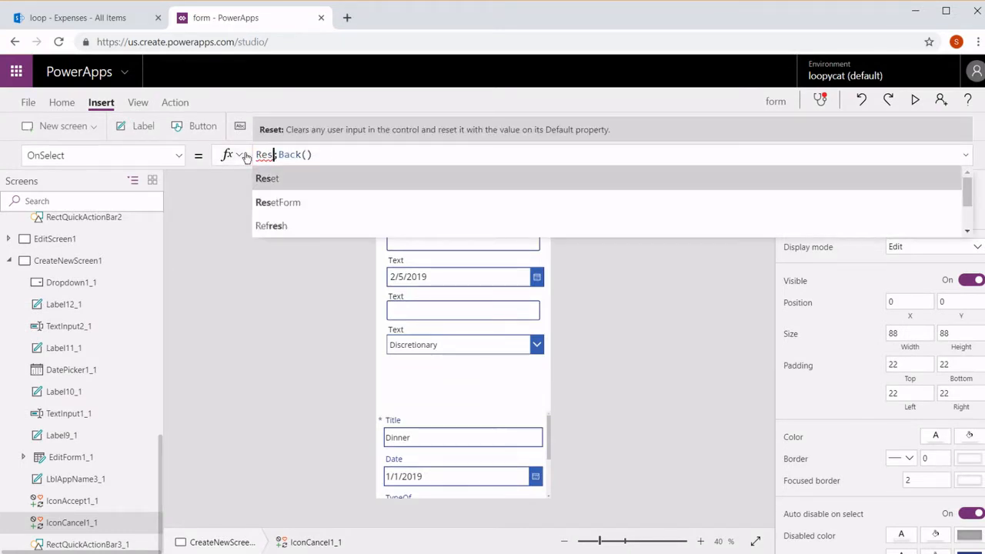
{"action": "key", "text": "Down"}
{"action": "key", "text": "Down"}
{"action": "key", "text": "Down"}
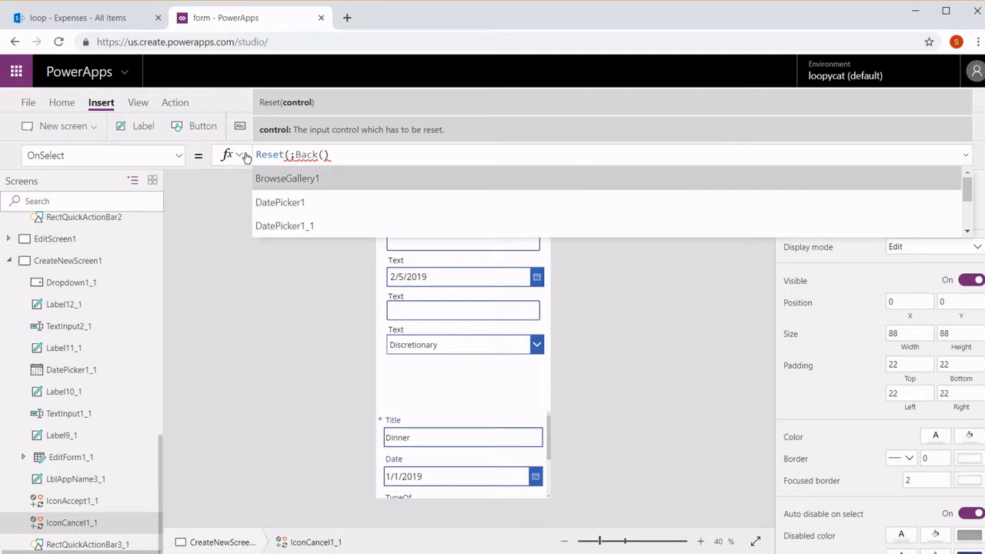
{"action": "key", "text": "Tab"}
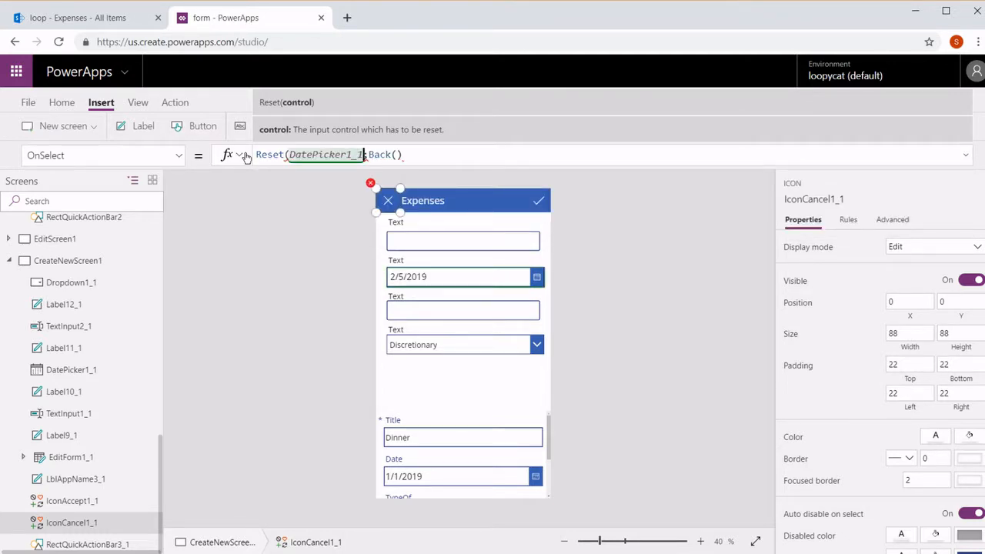
{"action": "type", "text": ")"}
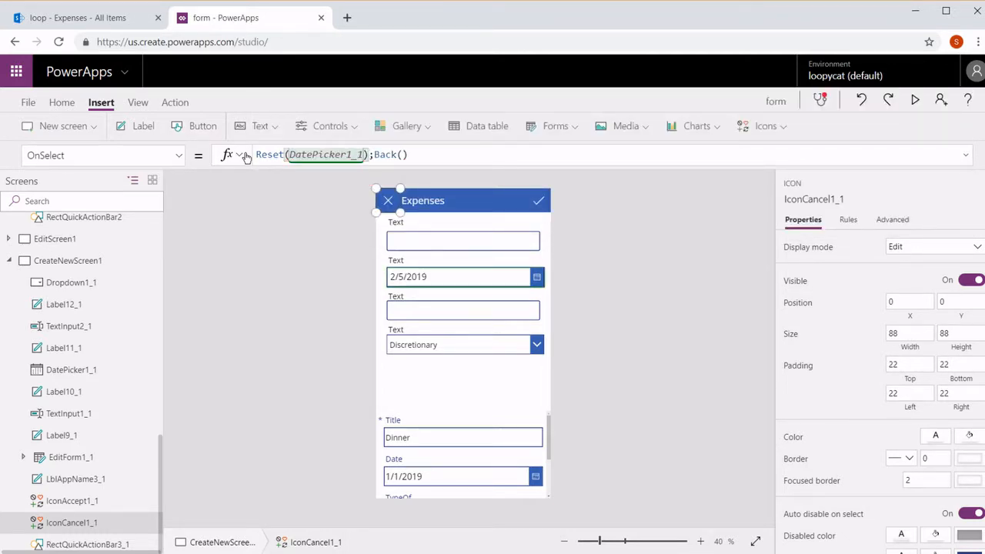
Put Back() on its own line in the cancel icon's OnSelect formula.
{"action": "key", "text": "End"}
{"action": "key", "text": "Left"}
{"action": "key", "text": "Left"}
{"action": "key", "text": "Left"}
{"action": "key", "text": "Left"}
{"action": "key", "text": "Left"}
{"action": "key", "text": "Left"}
{"action": "key", "text": "shift+Return"}
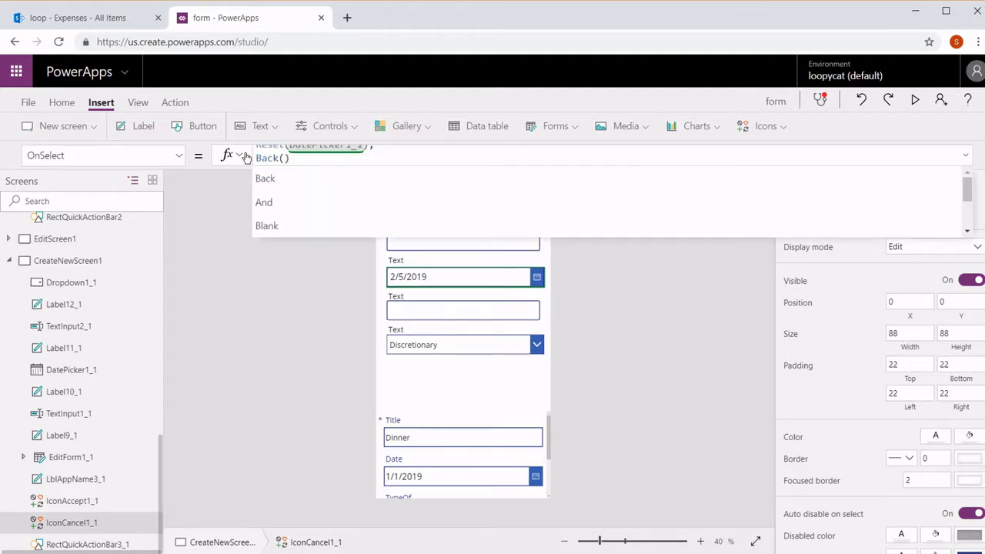
Add Reset(TextInput1_1); after the date picker reset on the first line of the cancel icon's OnSelect formula.
{"action": "key", "text": "Up"}
{"action": "key", "text": "Right"}
{"action": "key", "text": "Right"}
{"action": "key", "text": "Right"}
{"action": "key", "text": "Right"}
{"action": "key", "text": "Right"}
{"action": "key", "text": "Right"}
{"action": "key", "text": "Right"}
{"action": "key", "text": "Right"}
{"action": "key", "text": "Right"}
{"action": "key", "text": "Right"}
{"action": "key", "text": "Right"}
{"action": "key", "text": "Right"}
{"action": "key", "text": "Right"}
{"action": "key", "text": "Right"}
{"action": "key", "text": "Right"}
{"action": "key", "text": "Right"}
{"action": "key", "text": "Right"}
{"action": "key", "text": "Right"}
{"action": "key", "text": "Right"}
{"action": "key", "text": "Right"}
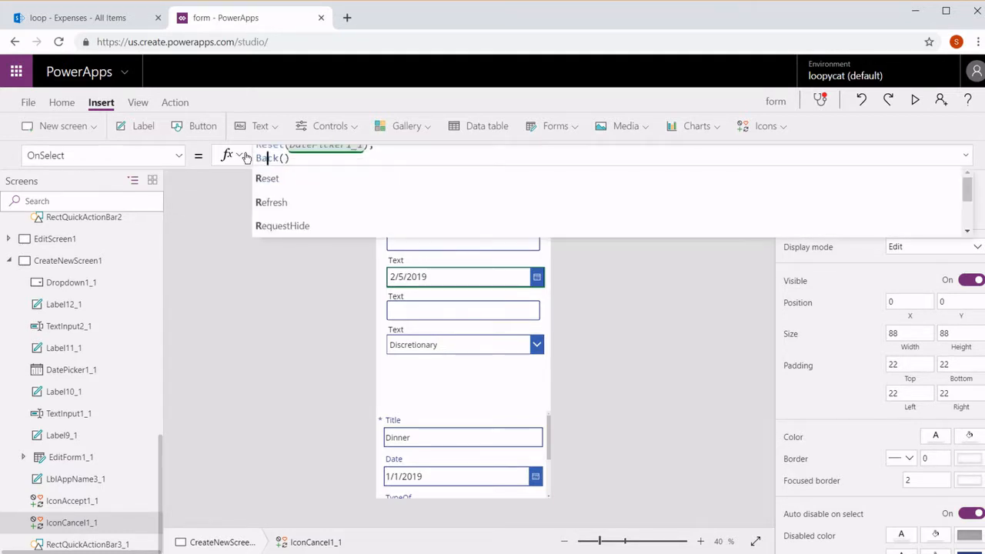
{"action": "key", "text": "Up"}
{"action": "key", "text": "End"}
{"action": "type", "text": "Res"}
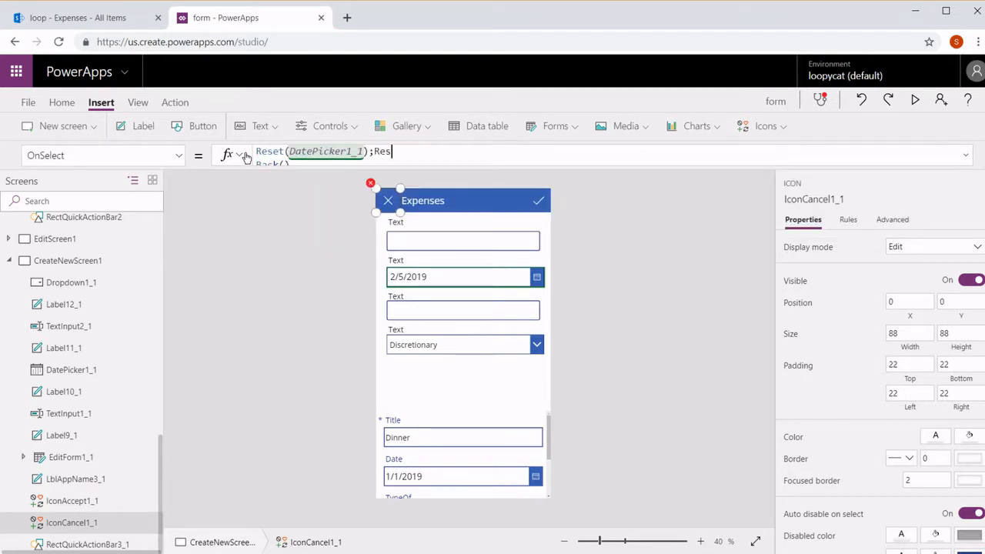
{"action": "type", "text": "et("}
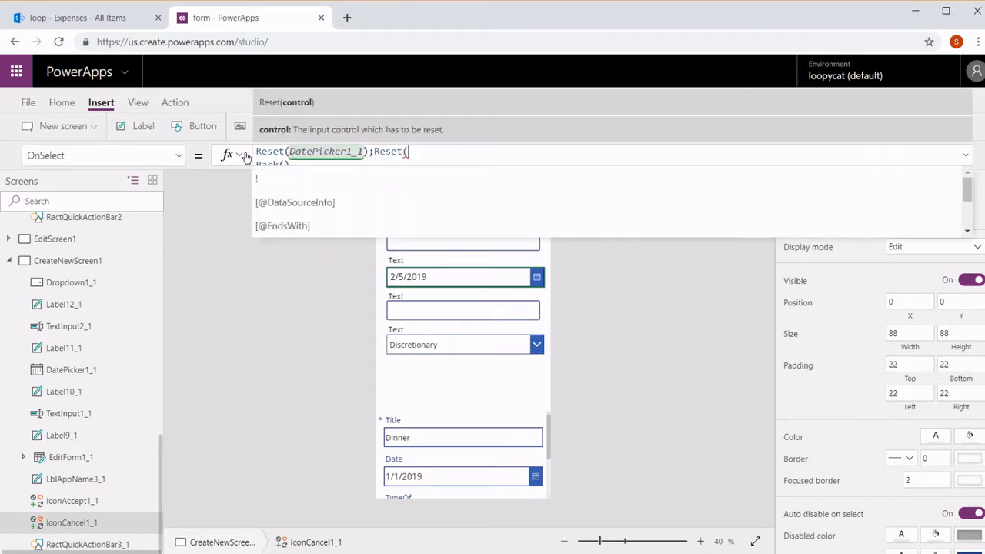
{"action": "type", "text": "typ"}
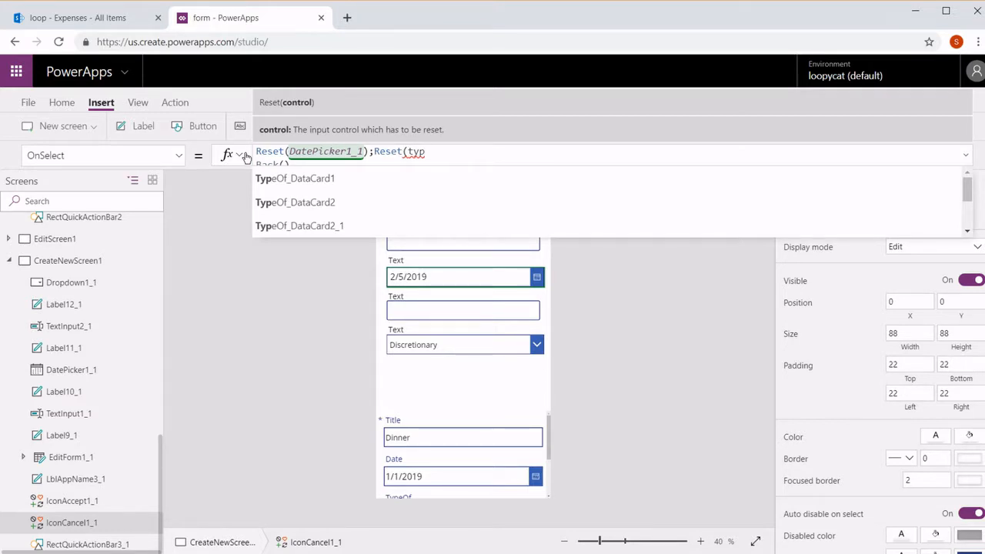
{"action": "key", "text": "BackSpace"}
{"action": "key", "text": "BackSpace"}
{"action": "key", "text": "BackSpace"}
{"action": "type", "text": "tex"}
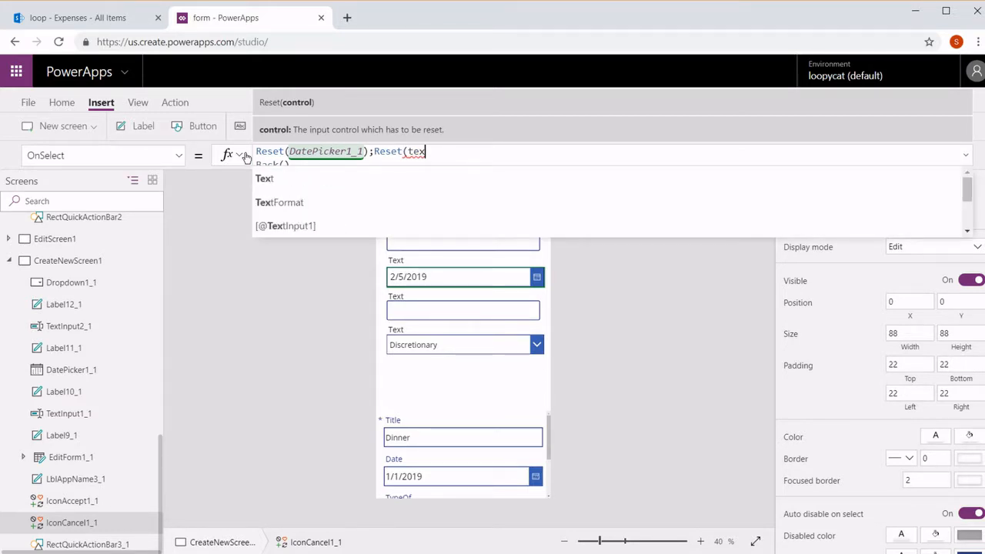
{"action": "key", "text": "Down"}
{"action": "key", "text": "Down"}
{"action": "key", "text": "Down"}
{"action": "key", "text": "Down"}
{"action": "key", "text": "Down"}
{"action": "key", "text": "Down"}
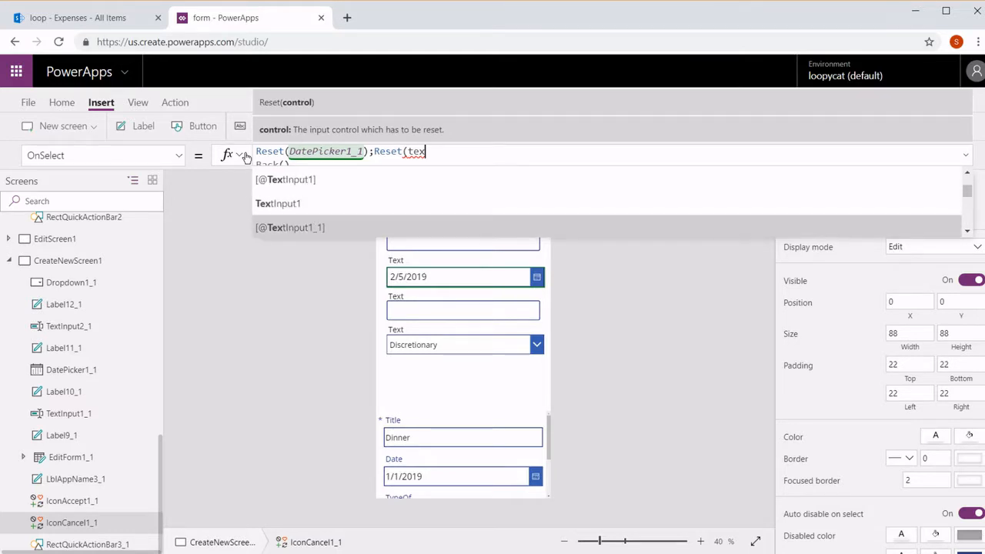
{"action": "key", "text": "Return"}
{"action": "type", "text": ";"}
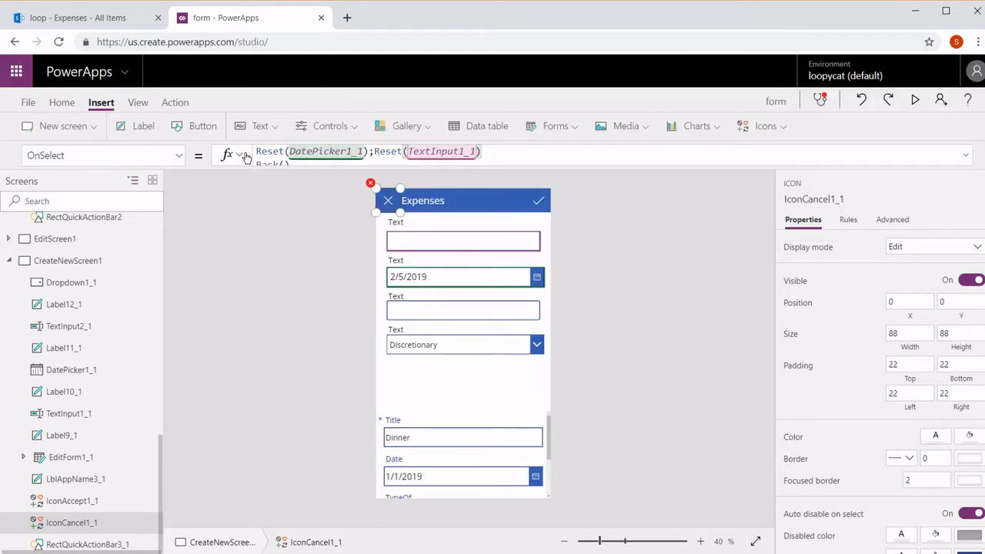
Append Reset(TextInput2_1); after the TextInput1_1 reset in the cancel icon's OnSelect formula.
{"action": "type", "text": "Reset"}
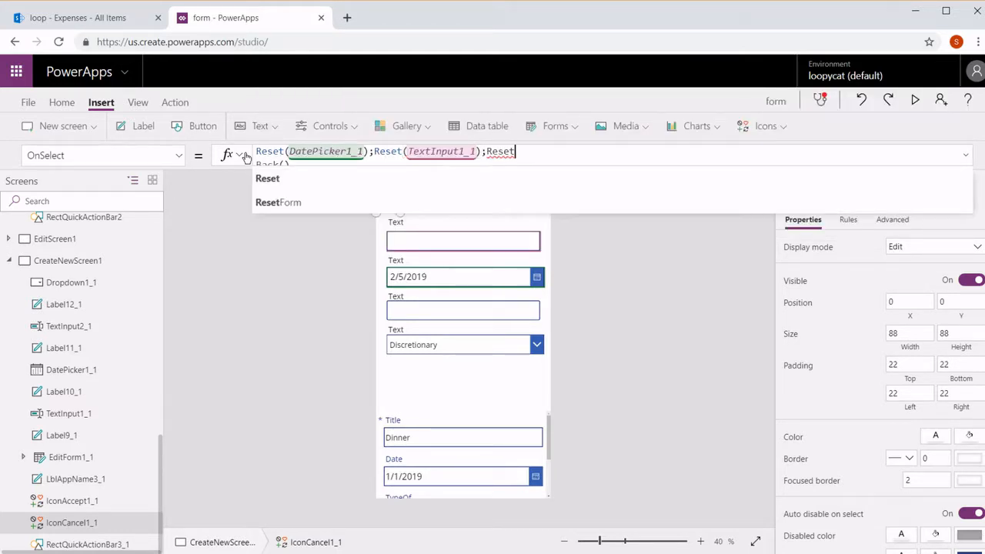
{"action": "type", "text": "("}
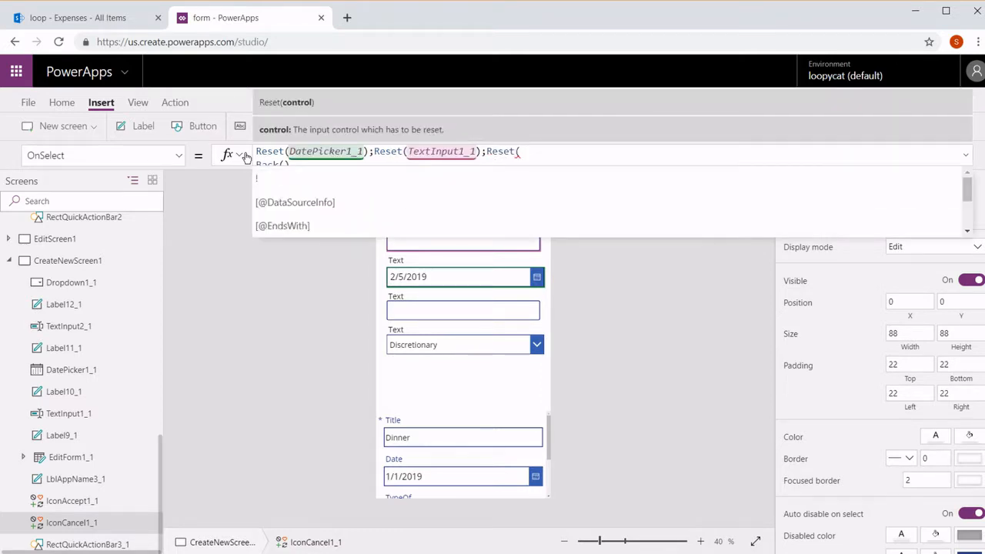
{"action": "type", "text": "tex"}
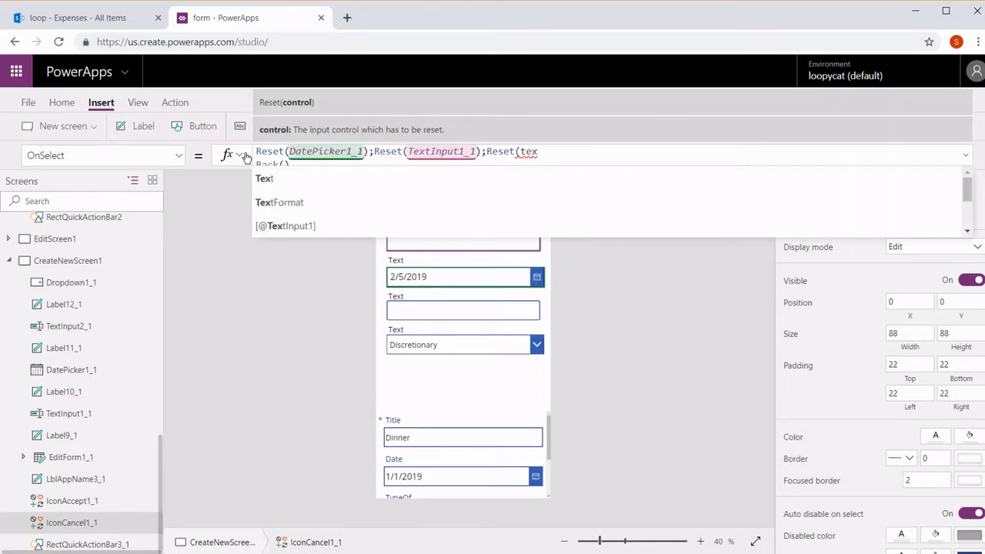
{"action": "key", "text": "Down"}
{"action": "key", "text": "Down"}
{"action": "key", "text": "Down"}
{"action": "key", "text": "Down"}
{"action": "key", "text": "Down"}
{"action": "key", "text": "Down"}
{"action": "key", "text": "Down"}
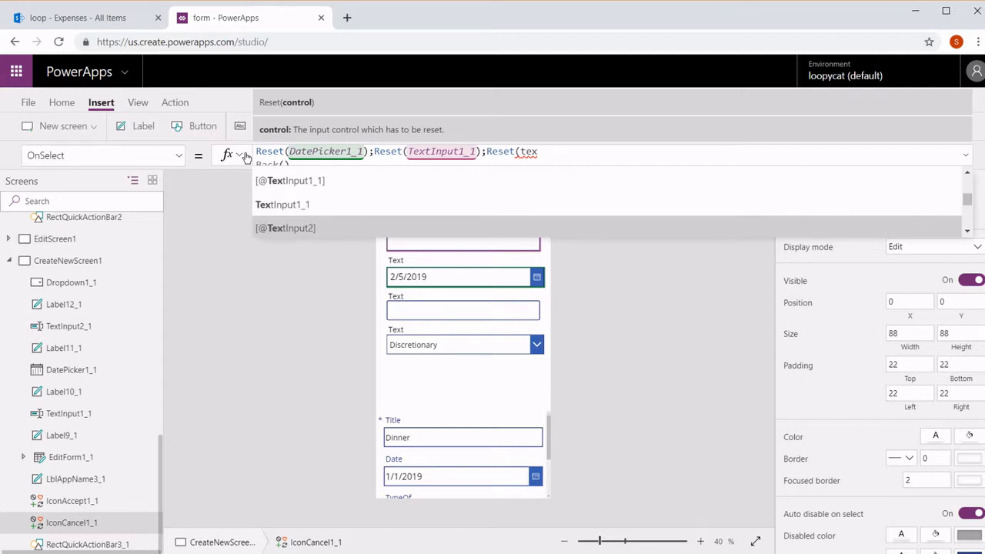
{"action": "key", "text": "Down"}
{"action": "key", "text": "Tab"}
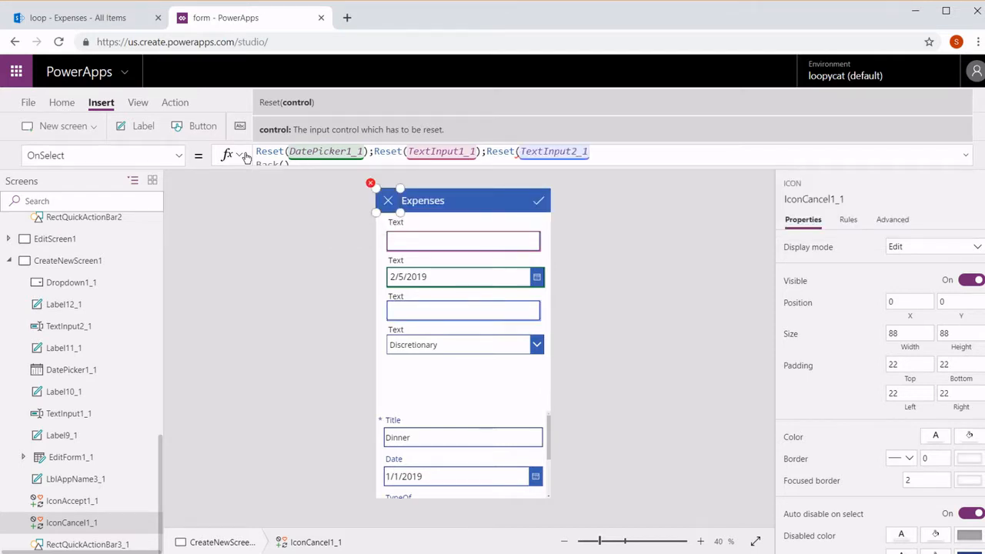
{"action": "type", "text": ");"}
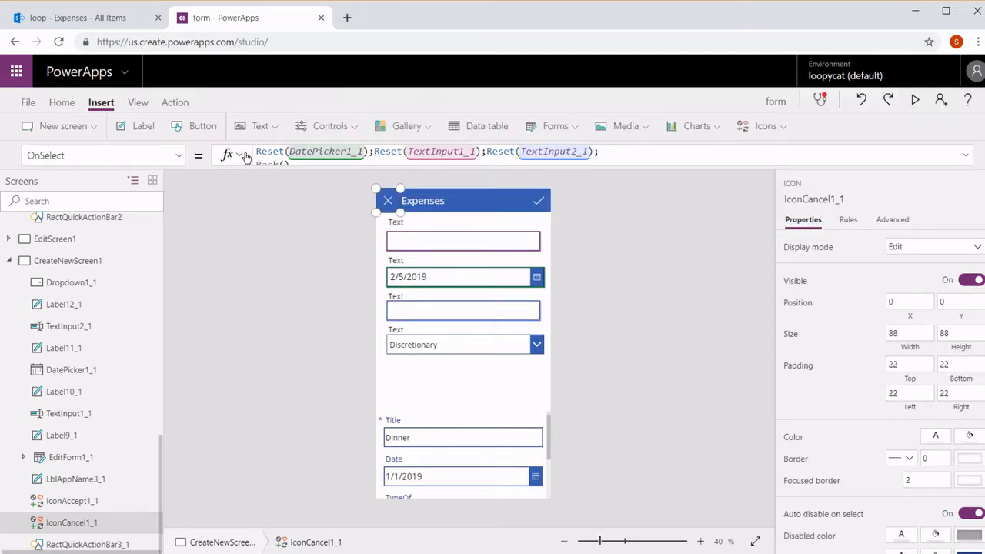
Append Reset(Dropdown1_1); after the TextInput2_1 reset in the cancel icon's OnSelect formula.
{"action": "type", "text": "Reset("}
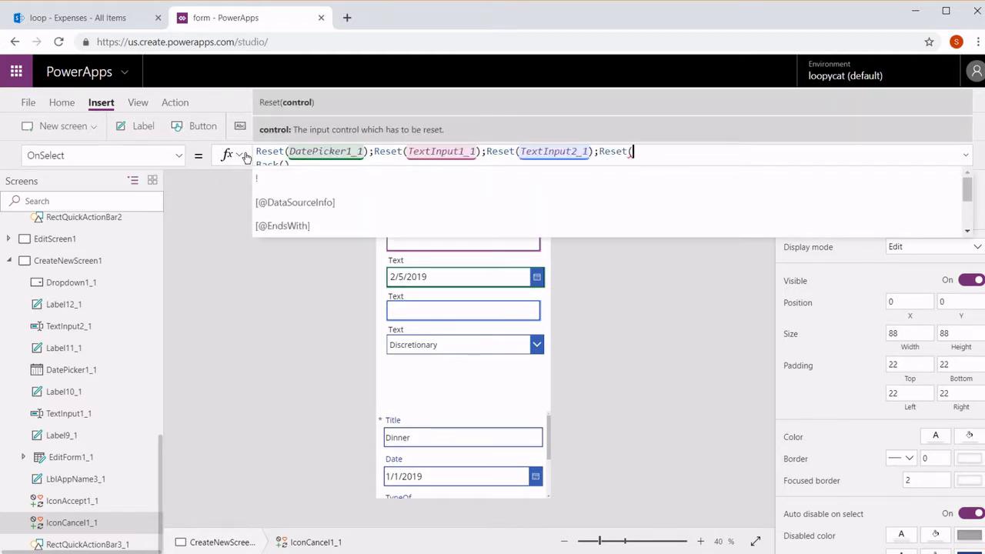
{"action": "type", "text": "drop"}
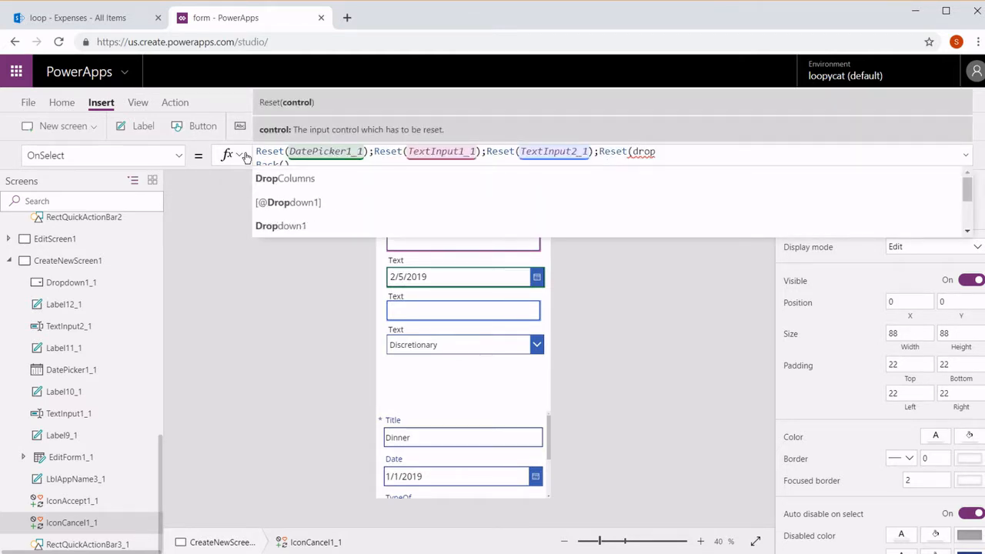
{"action": "key", "text": "Down"}
{"action": "key", "text": "Down"}
{"action": "key", "text": "Down"}
{"action": "key", "text": "Down"}
{"action": "key", "text": "Tab"}
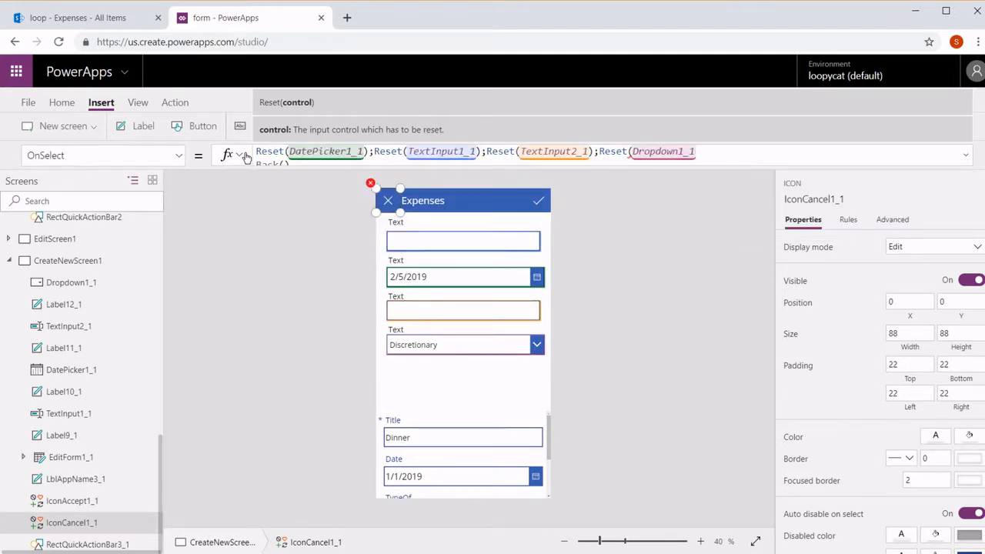
{"action": "type", "text": ")"}
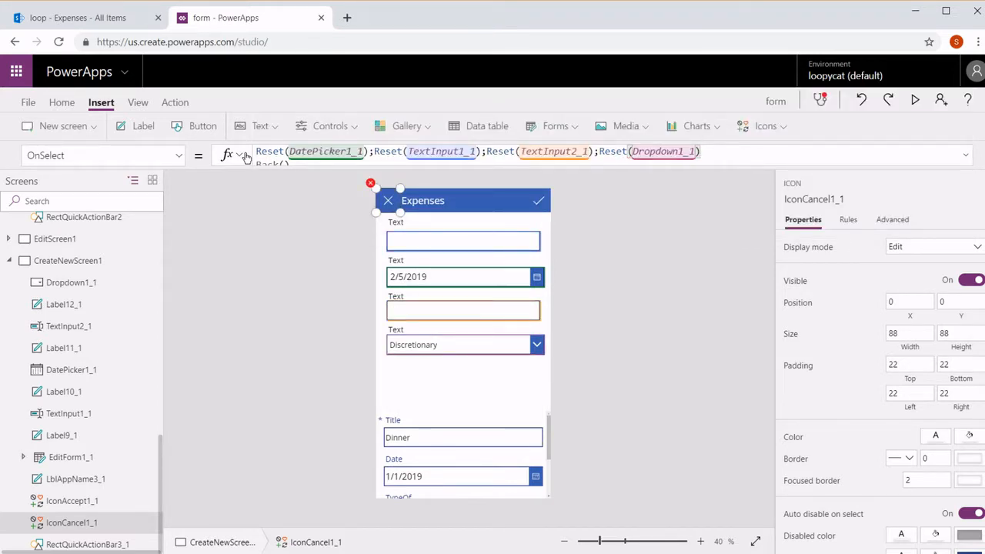
{"action": "type", "text": ";"}
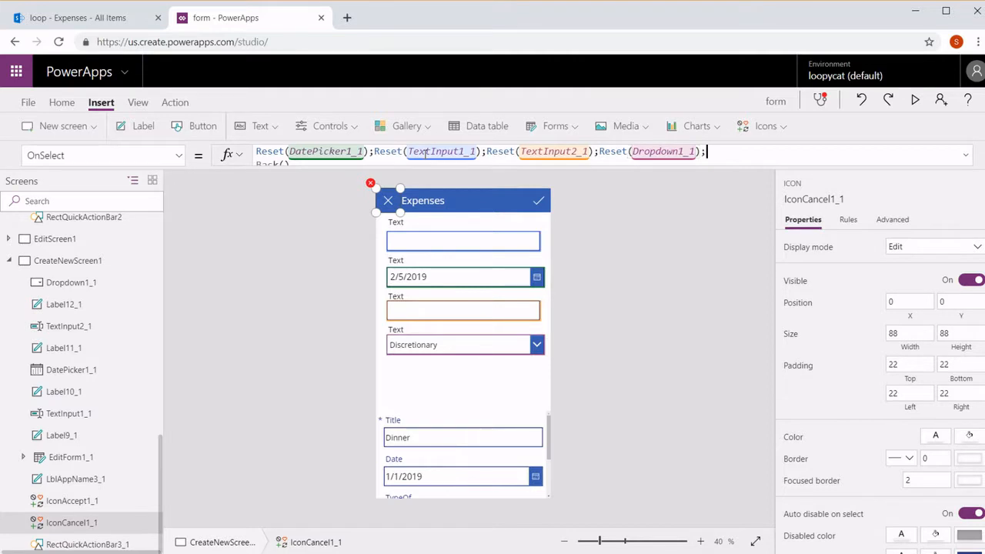
{"action": "left_click", "coordinate": [387, 200]}
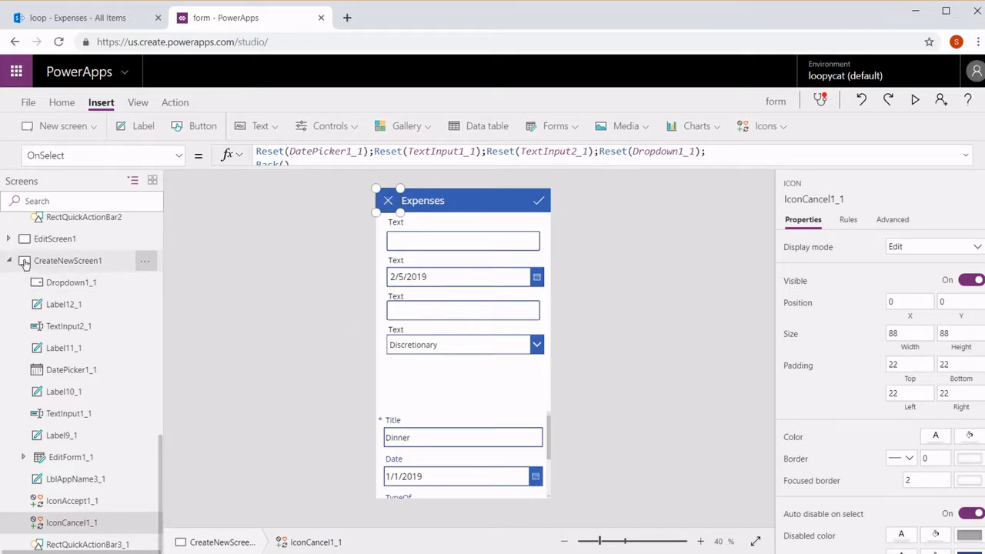
Preview CreateNewScreen1, fill the first text input with adasd and the second with 12233, and close the preview.
{"action": "left_click", "coordinate": [331, 230]}
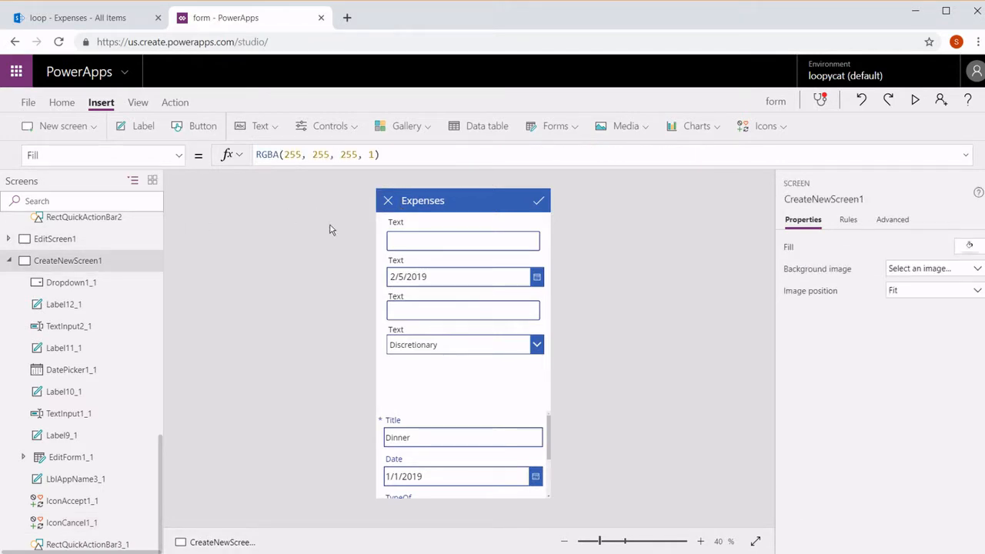
{"action": "left_click", "coordinate": [915, 101]}
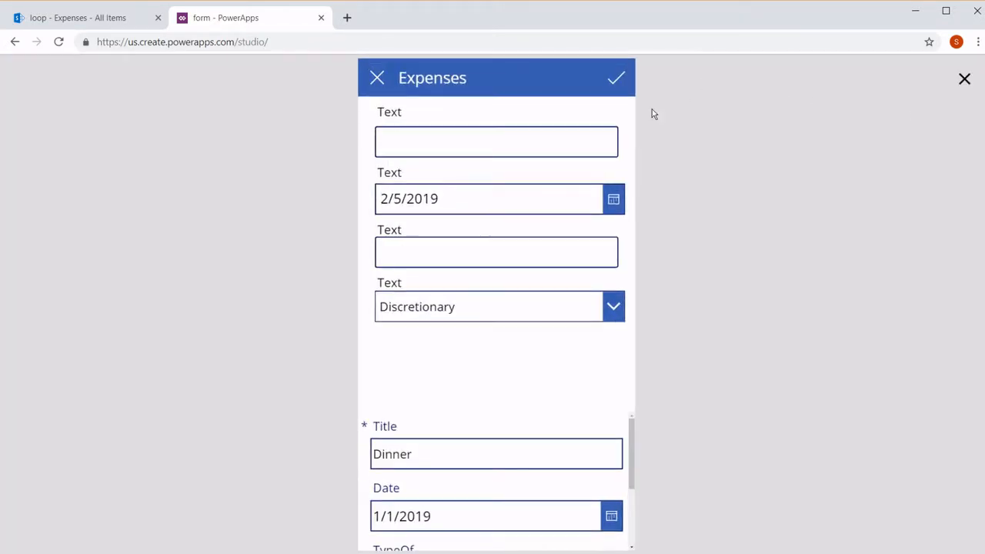
{"action": "left_click", "coordinate": [575, 142]}
{"action": "type", "text": "adasd"}
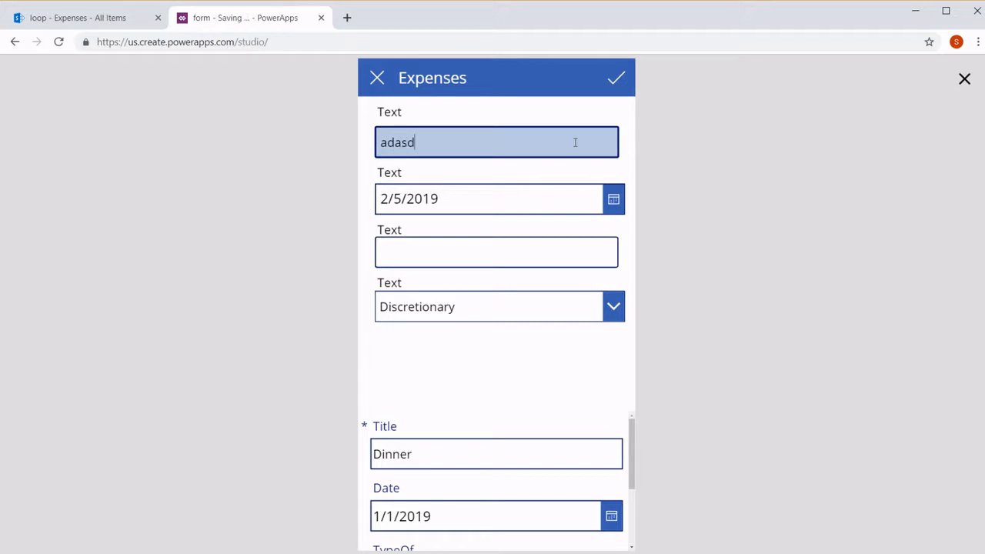
{"action": "left_click", "coordinate": [521, 243]}
{"action": "type", "text": "asd"}
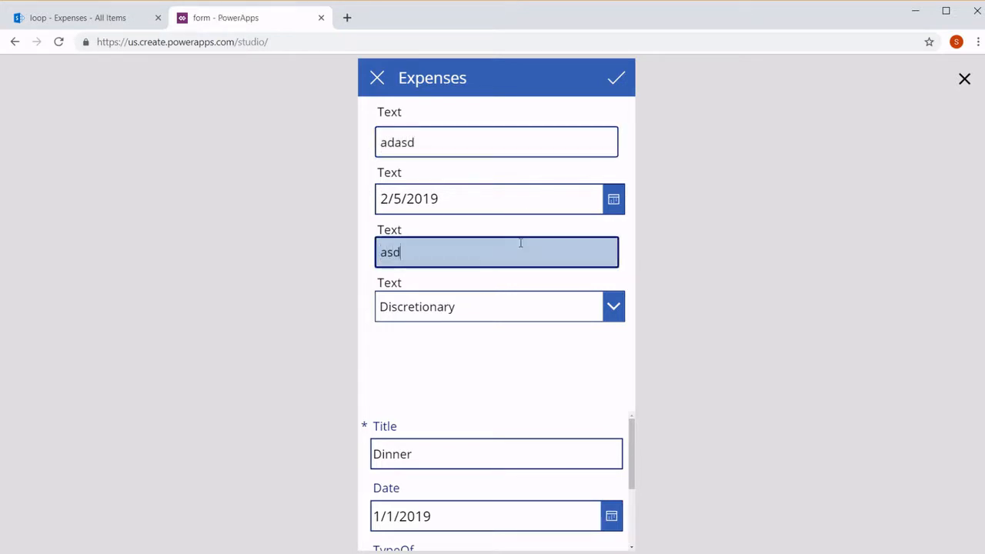
{"action": "key", "text": "BackSpace"}
{"action": "key", "text": "BackSpace"}
{"action": "key", "text": "BackSpace"}
{"action": "type", "text": "1223"}
{"action": "left_click", "coordinate": [965, 80]}
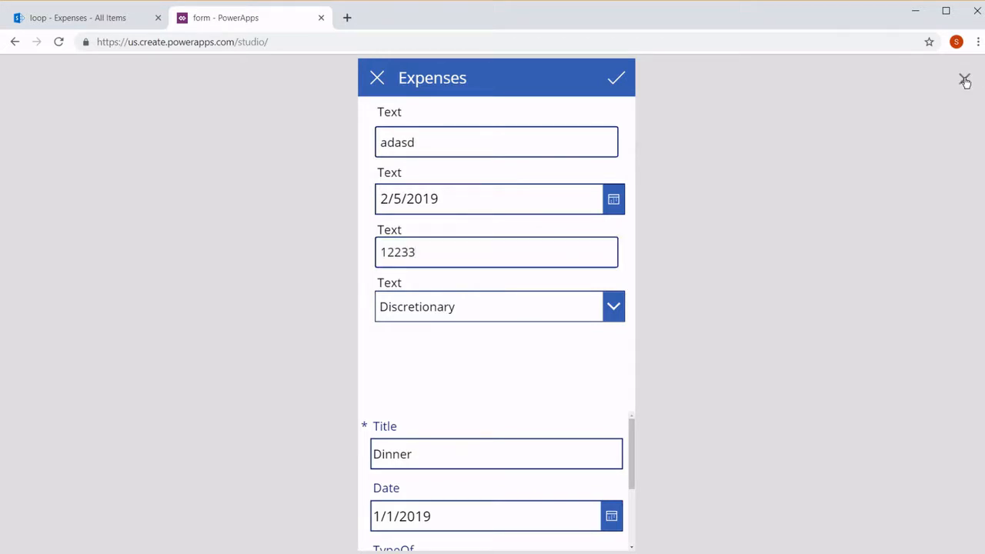
Set the format of TextInput2_1 to Number.
{"action": "left_click", "coordinate": [522, 318]}
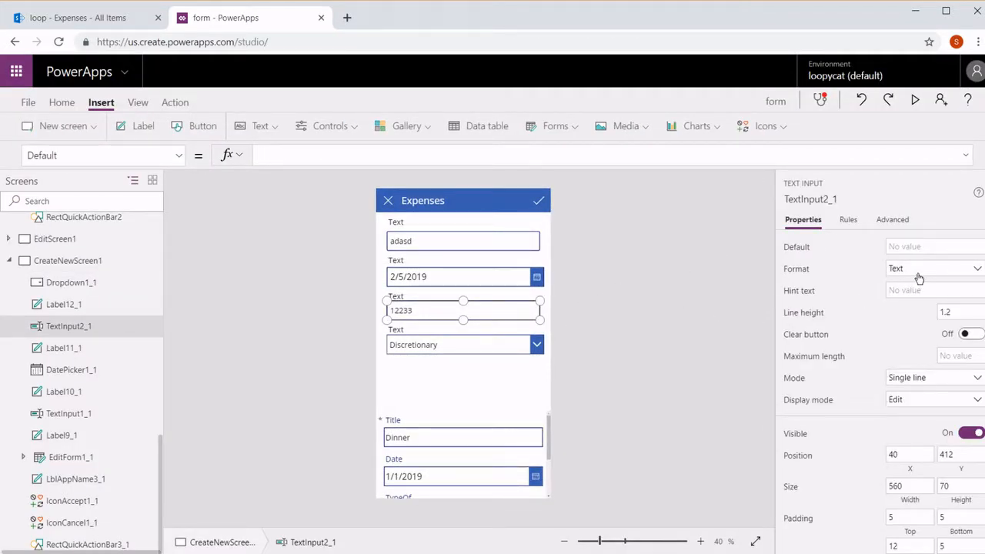
{"action": "left_click", "coordinate": [919, 275]}
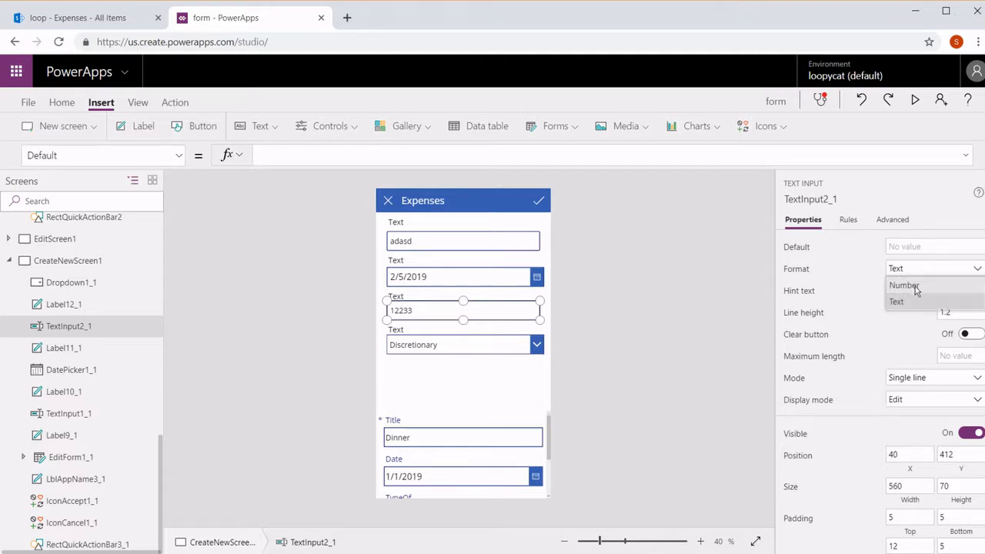
{"action": "left_click", "coordinate": [904, 286]}
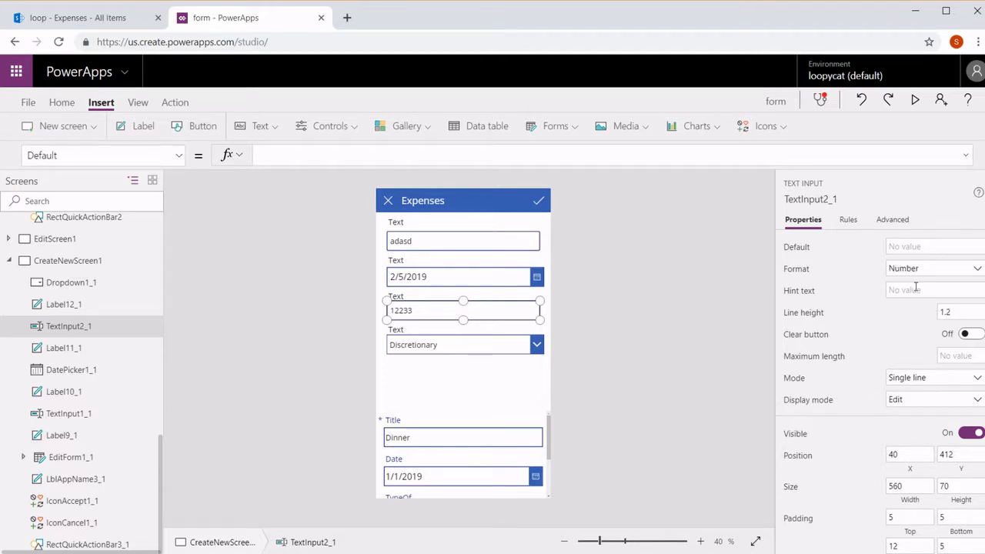
Change the text of the label above TextInput2_1 to "Total" and reduce the label's height to 65.
{"action": "left_click", "coordinate": [415, 295]}
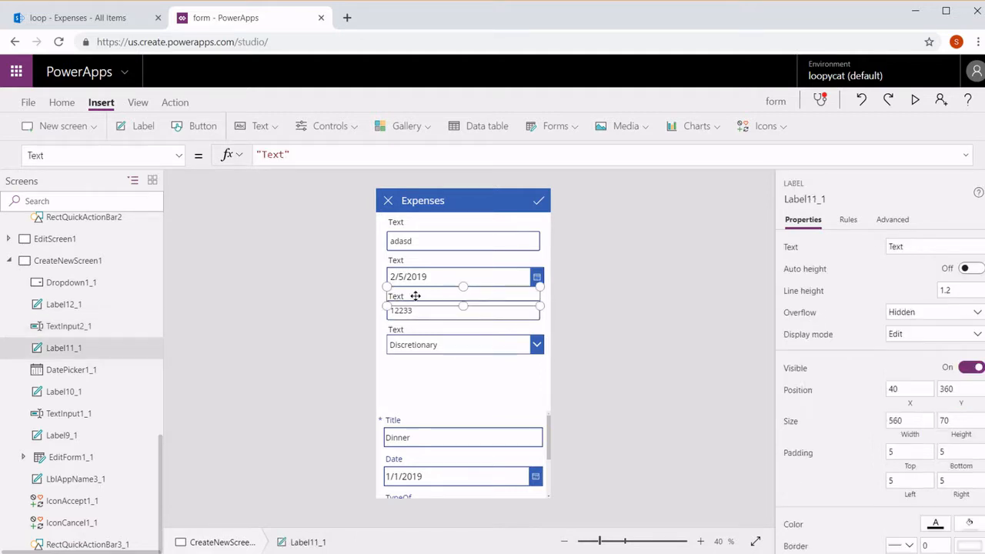
{"action": "left_click_drag", "start_coordinate": [281, 155], "coordinate": [266, 155]}
{"action": "key", "text": "BackSpace"}
{"action": "key", "text": "BackSpace"}
{"action": "key", "text": "BackSpace"}
{"action": "type", "text": "otal"}
{"action": "left_click_drag", "start_coordinate": [465, 307], "coordinate": [466, 305]}
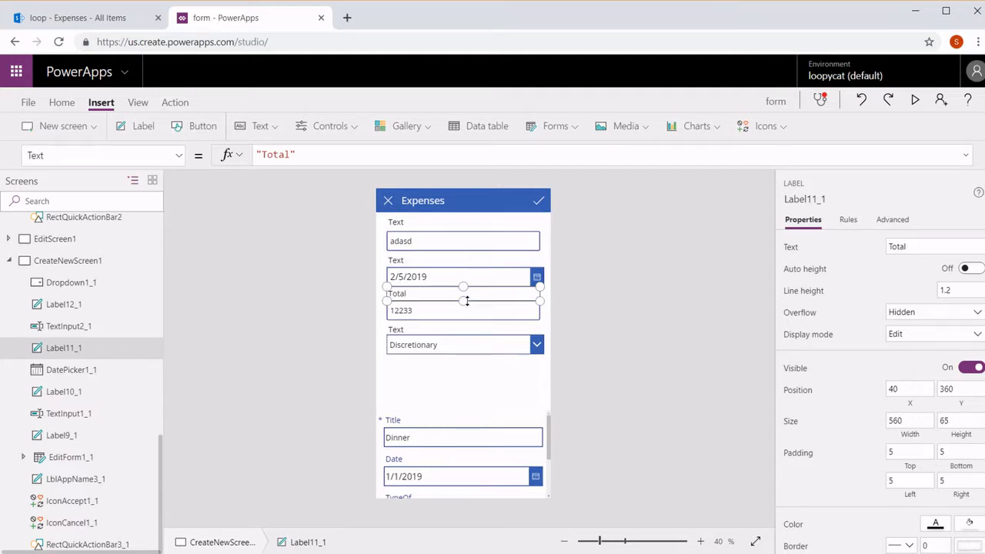
Change the text of the label above the date picker to "Date:".
{"action": "left_click", "coordinate": [428, 258]}
{"action": "left_click", "coordinate": [284, 155]}
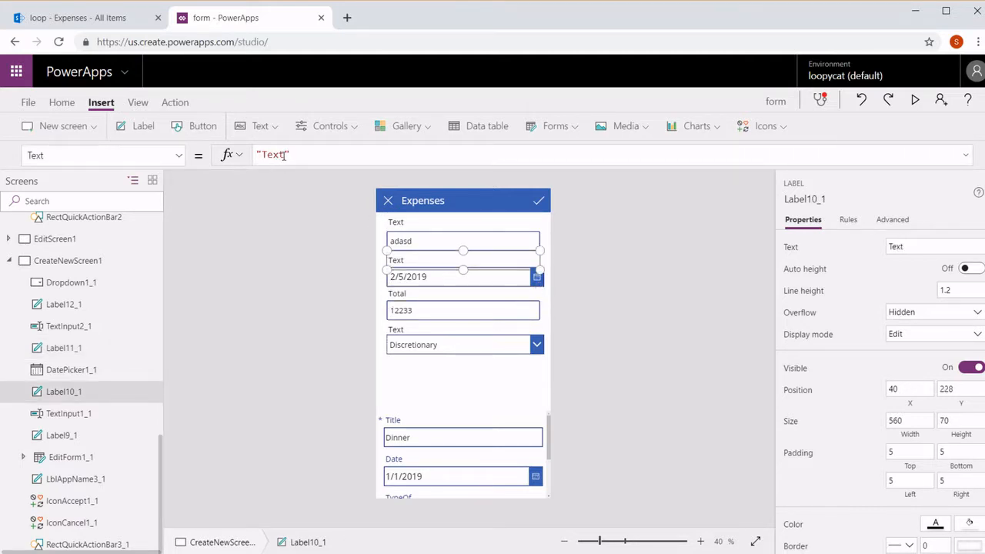
{"action": "left_click_drag", "start_coordinate": [279, 155], "coordinate": [261, 155]}
{"action": "type", "text": "Date:"}
Change the text of the label above TextInput1_1 to "Name:".
{"action": "left_click", "coordinate": [404, 222]}
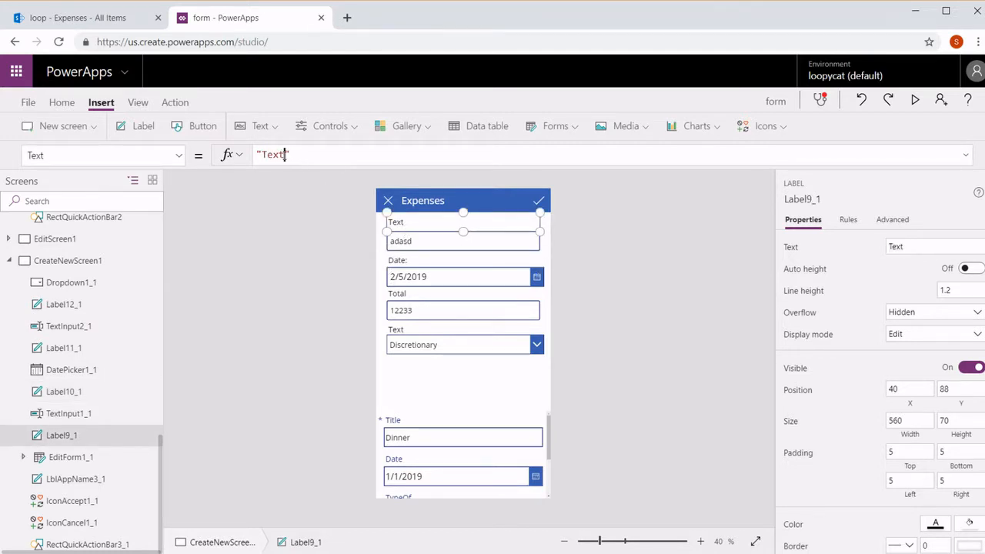
{"action": "left_click_drag", "start_coordinate": [284, 155], "coordinate": [262, 155]}
{"action": "type", "text": "Name"}
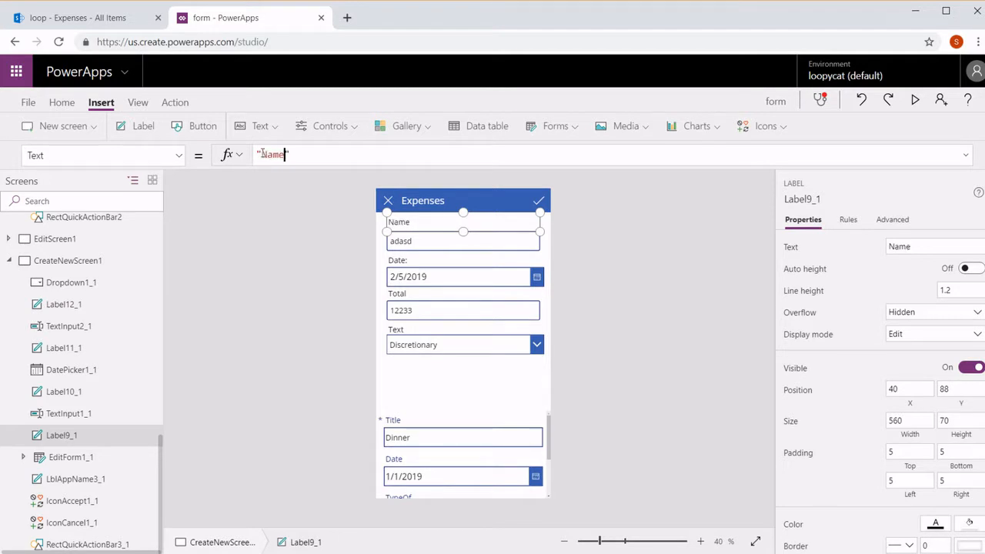
{"action": "type", "text": ":"}
{"action": "left_click", "coordinate": [321, 242]}
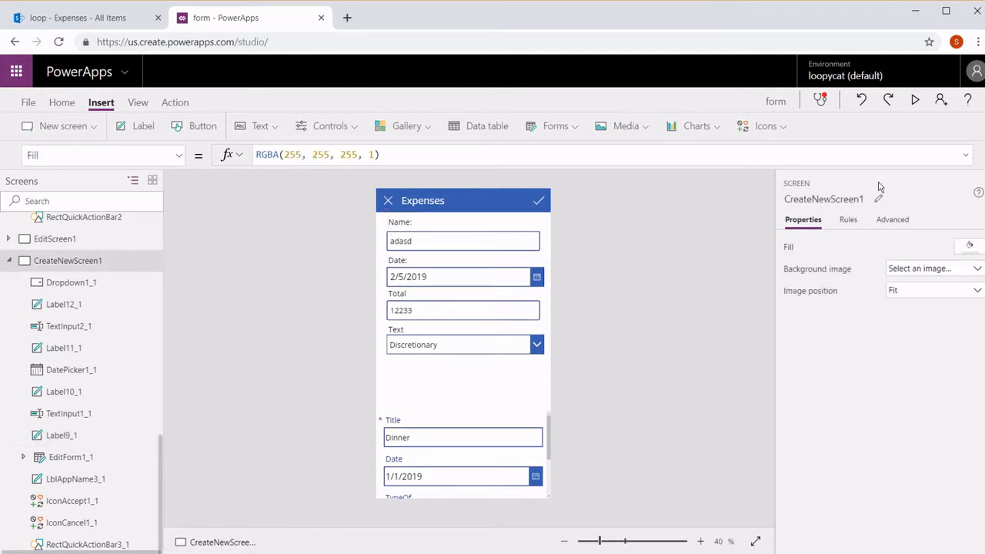
Preview CreateNewScreen1, test the cancel icon on the filled-in controls, and close the preview.
{"action": "left_click", "coordinate": [915, 101]}
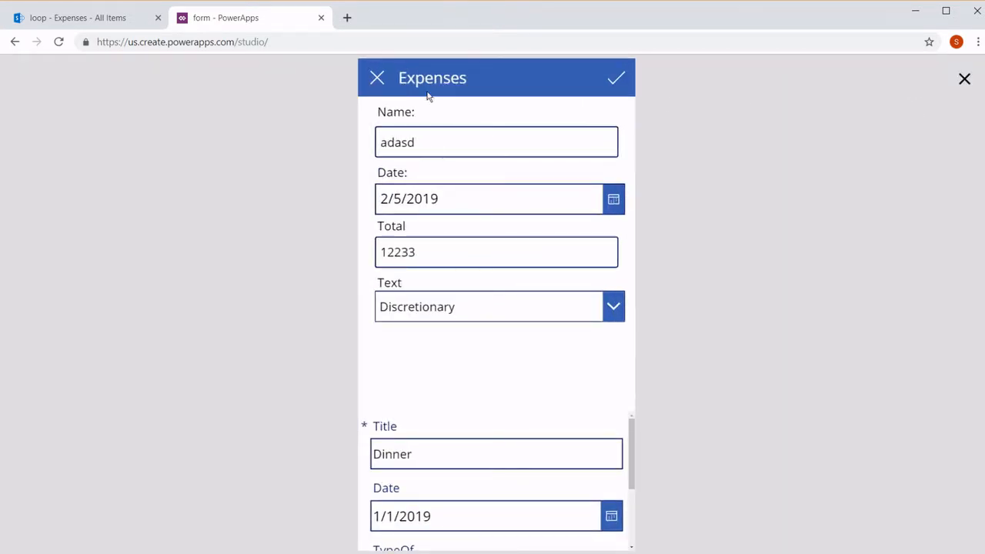
{"action": "left_click", "coordinate": [377, 78]}
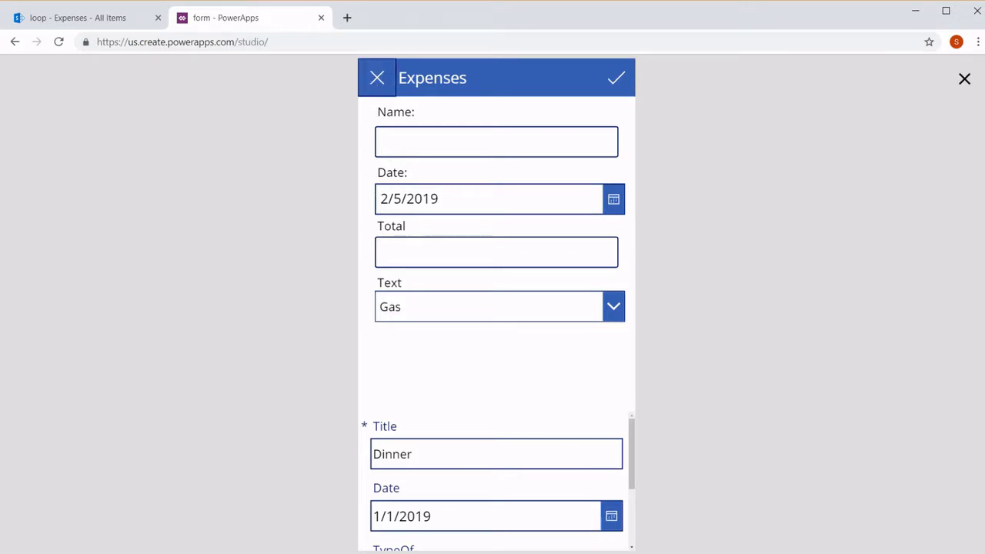
{"action": "left_click", "coordinate": [964, 80]}
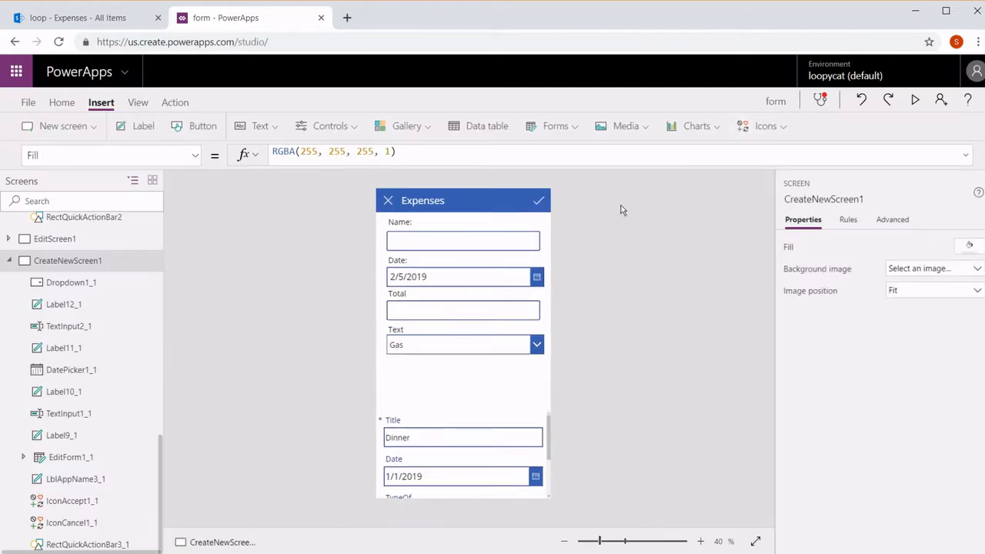
Pick 2/13/2019 in the new expense date picker and choose Discretionary in the dropdown as test values.
{"action": "left_click", "coordinate": [485, 241]}
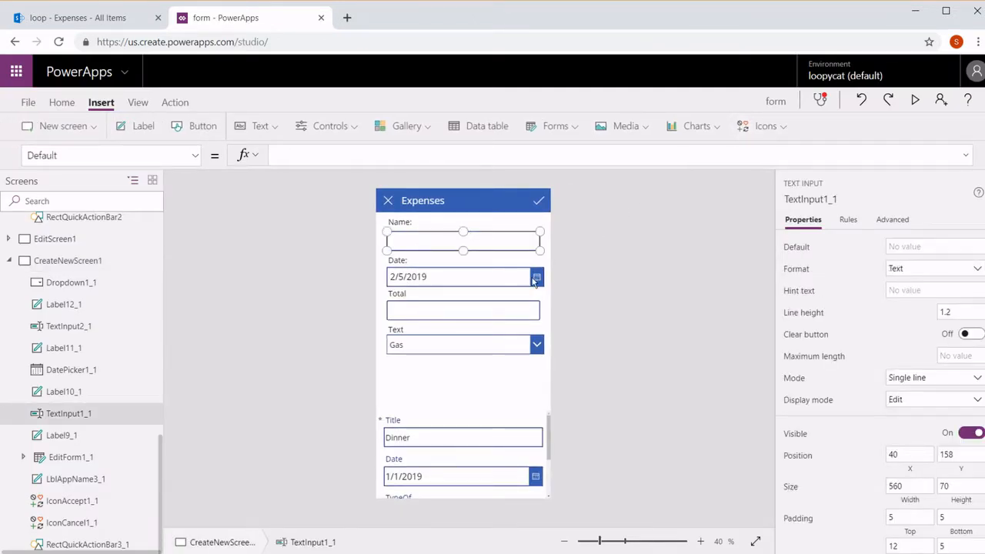
{"action": "left_click", "coordinate": [495, 285]}
{"action": "key", "text": "alt"}
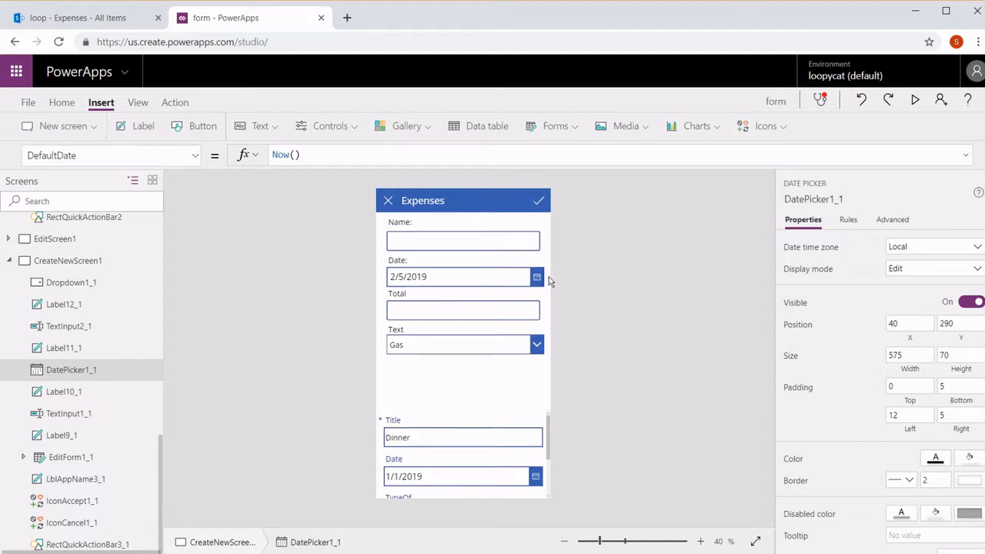
{"action": "left_click", "coordinate": [537, 277]}
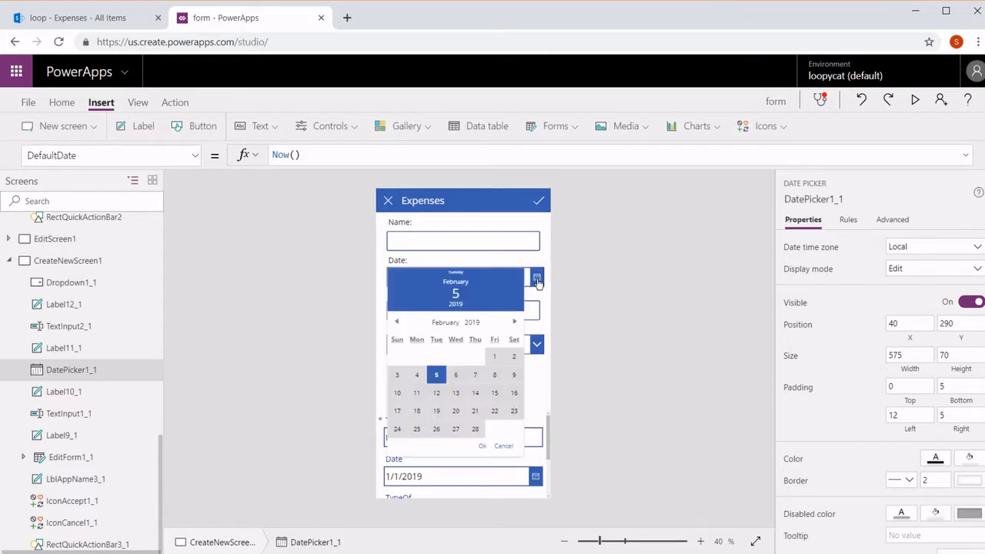
{"action": "left_click", "coordinate": [460, 394]}
{"action": "left_click", "coordinate": [482, 447]}
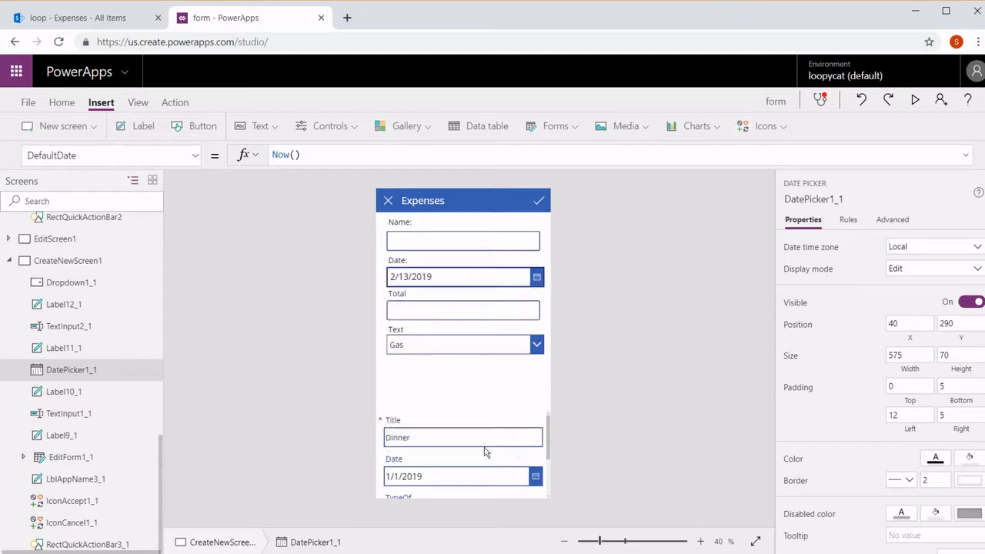
{"action": "left_click", "coordinate": [519, 360]}
{"action": "left_click", "coordinate": [488, 395]}
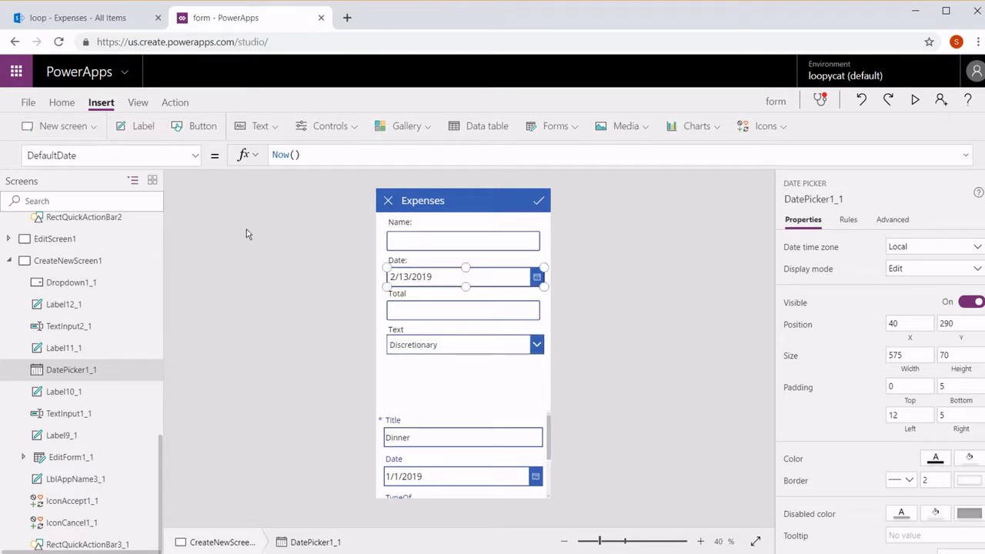
Start a Reset formula in the OnVisible property of CreateNewScreen1.
{"action": "left_click", "coordinate": [104, 260]}
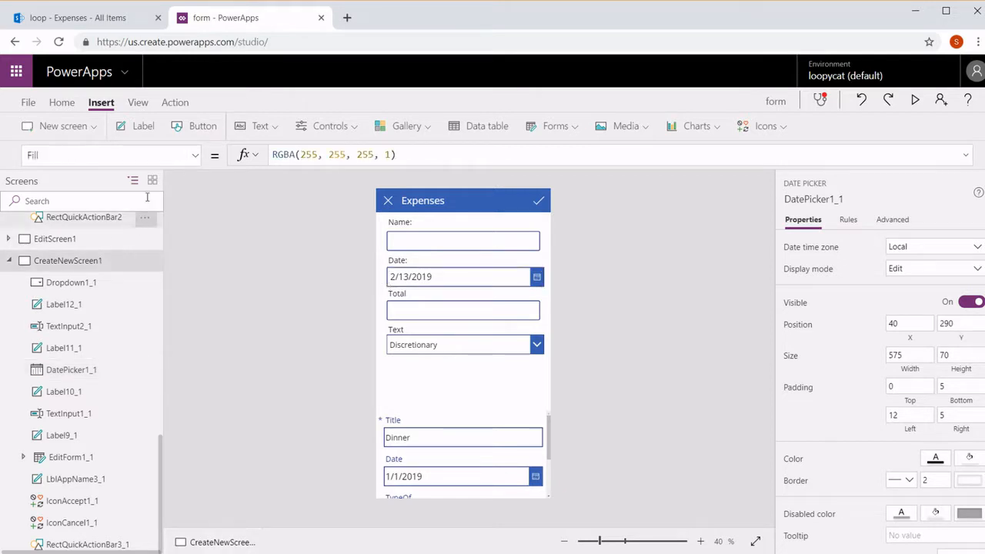
{"action": "left_click", "coordinate": [194, 158]}
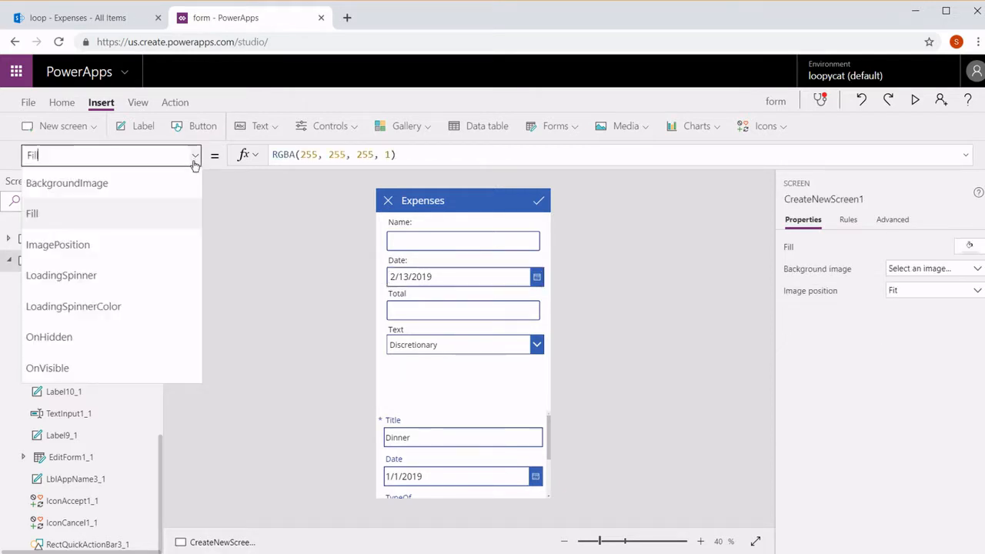
{"action": "left_click", "coordinate": [131, 359]}
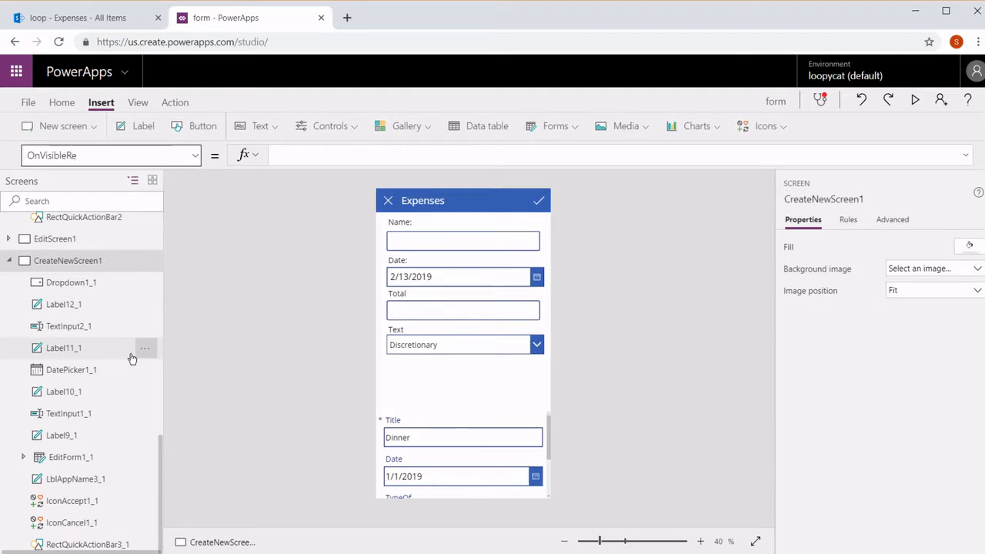
{"action": "left_click", "coordinate": [405, 153]}
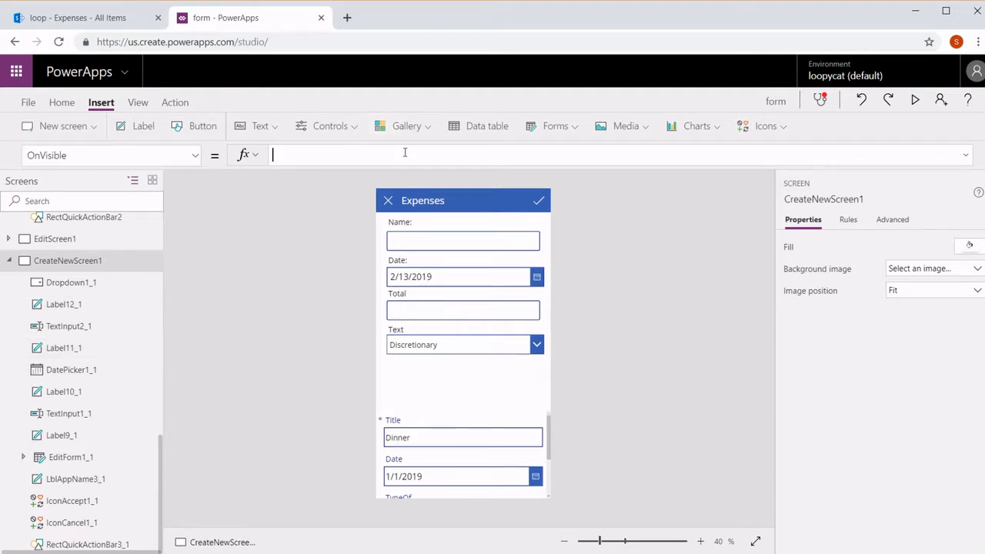
{"action": "type", "text": "Res"}
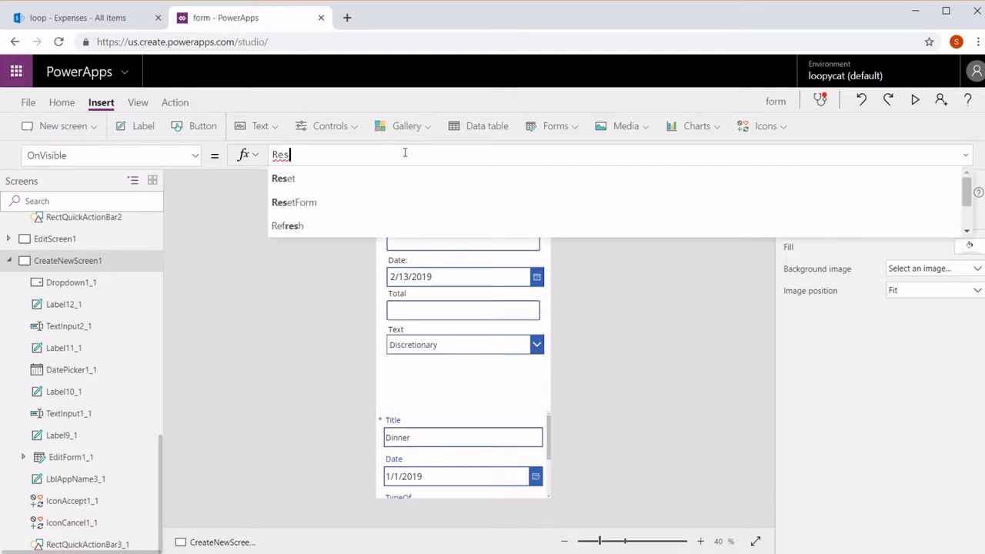
{"action": "type", "text": "et("}
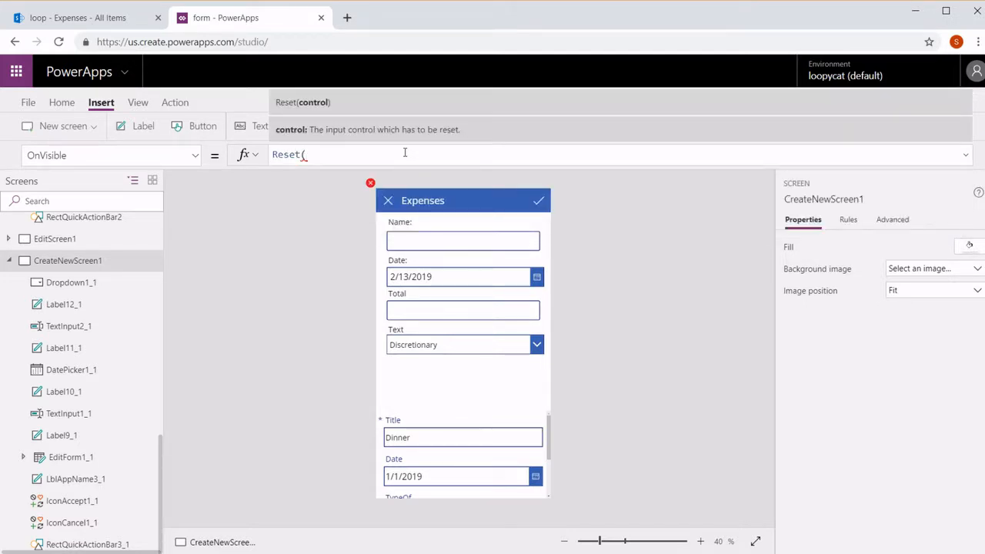
Copy the four Reset calls from the cancel icon's OnSelect formula into CreateNewScreen1's OnVisible property, without the trailing semicolon.
{"action": "left_click", "coordinate": [388, 200]}
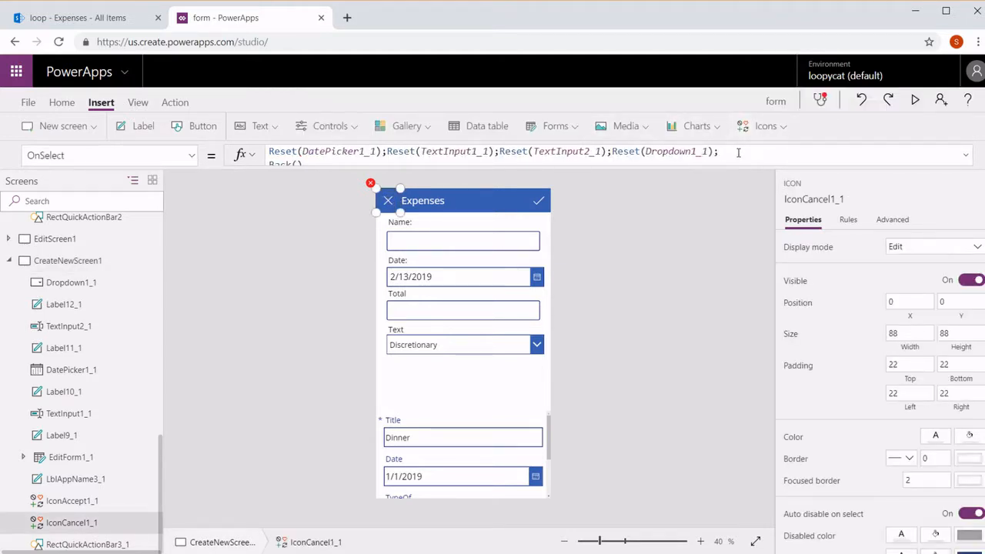
{"action": "left_click_drag", "start_coordinate": [728, 152], "coordinate": [248, 160]}
{"action": "key", "text": "ctrl+c"}
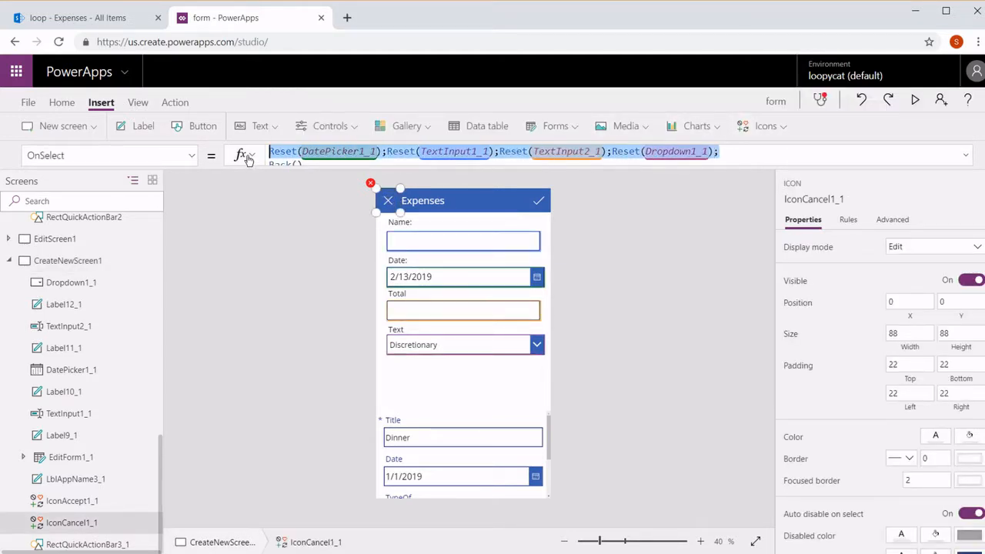
{"action": "left_click", "coordinate": [194, 157]}
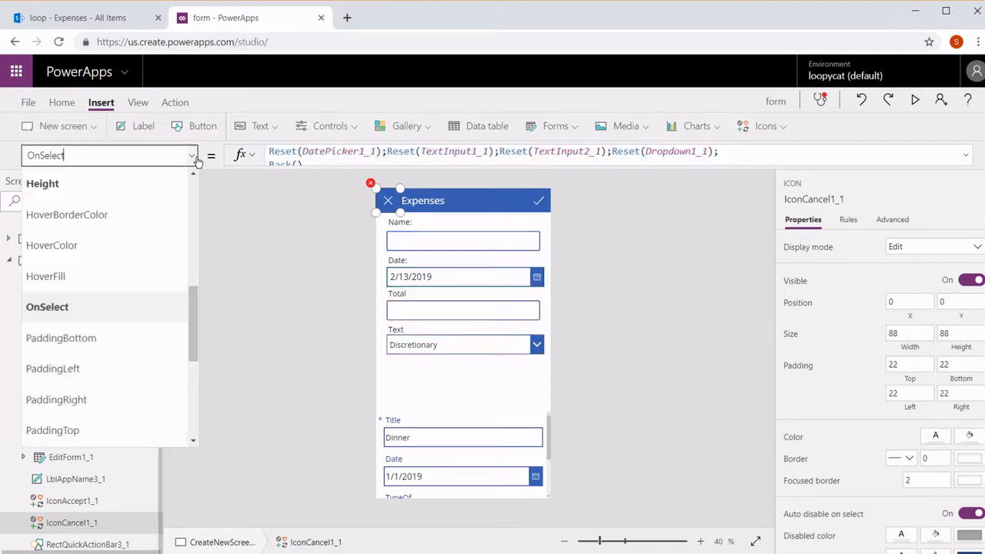
{"action": "left_click", "coordinate": [195, 412]}
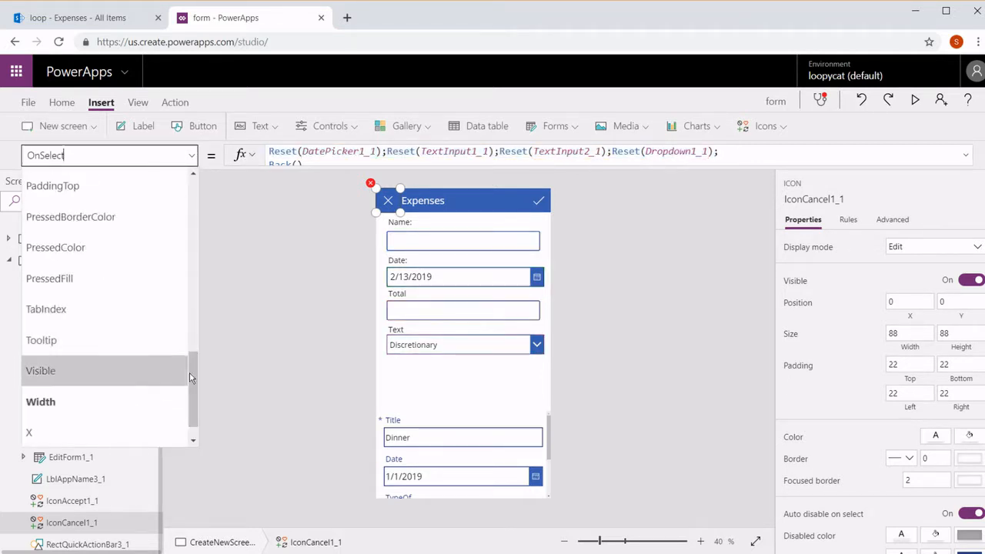
{"action": "left_click_drag", "start_coordinate": [195, 386], "coordinate": [202, 339]}
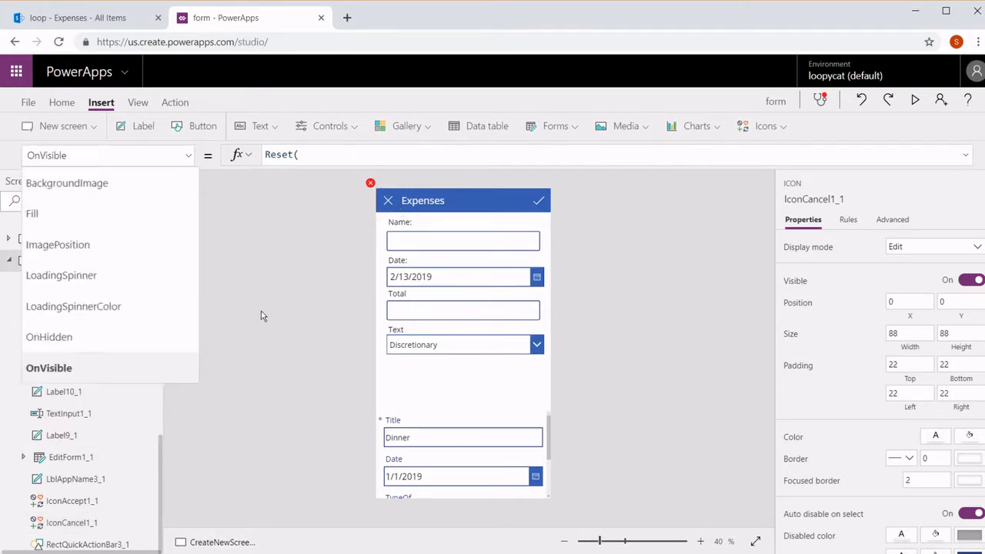
{"action": "left_click", "coordinate": [264, 315]}
{"action": "left_click", "coordinate": [77, 239]}
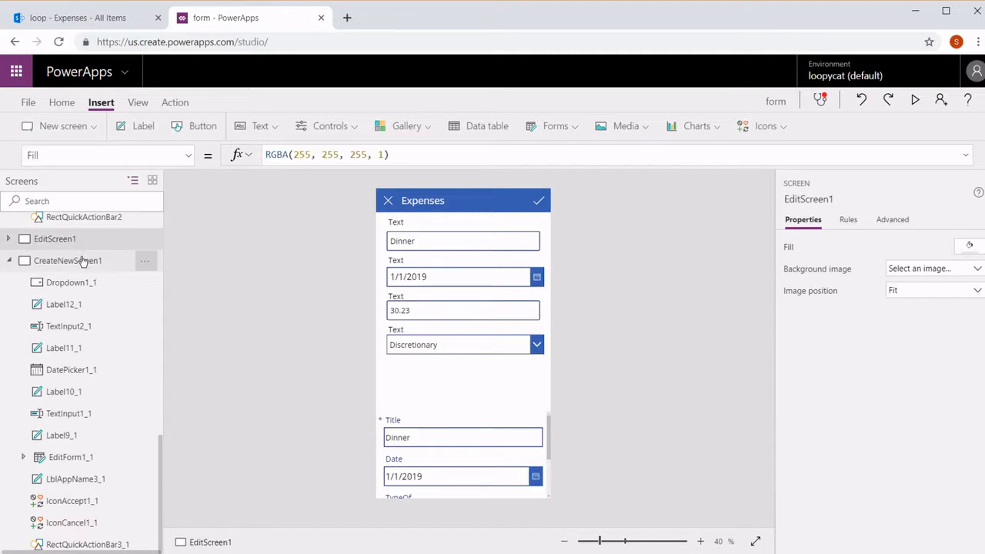
{"action": "left_click", "coordinate": [77, 260]}
{"action": "left_click", "coordinate": [321, 154]}
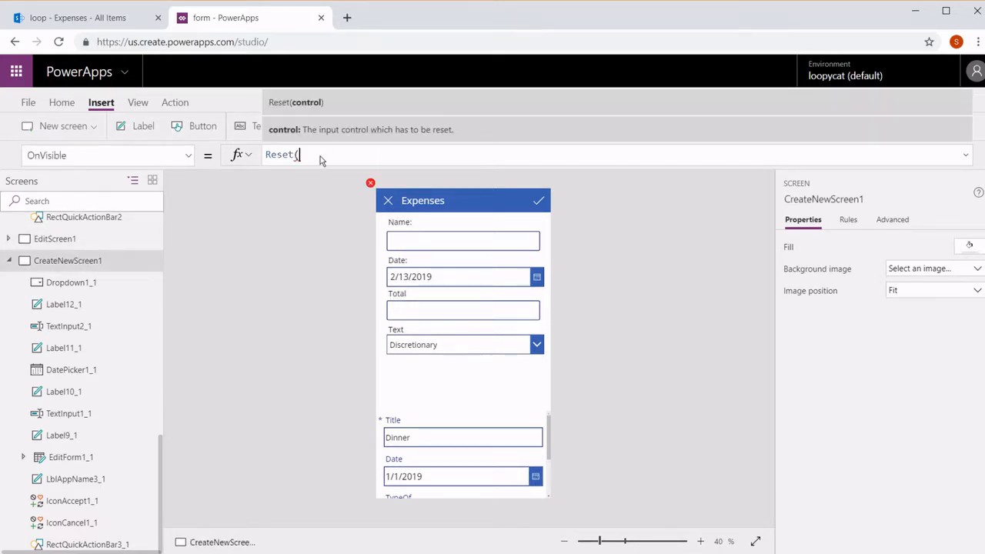
{"action": "key", "text": "ctrl+a"}
{"action": "key", "text": "ctrl+v"}
{"action": "key", "text": "BackSpace"}
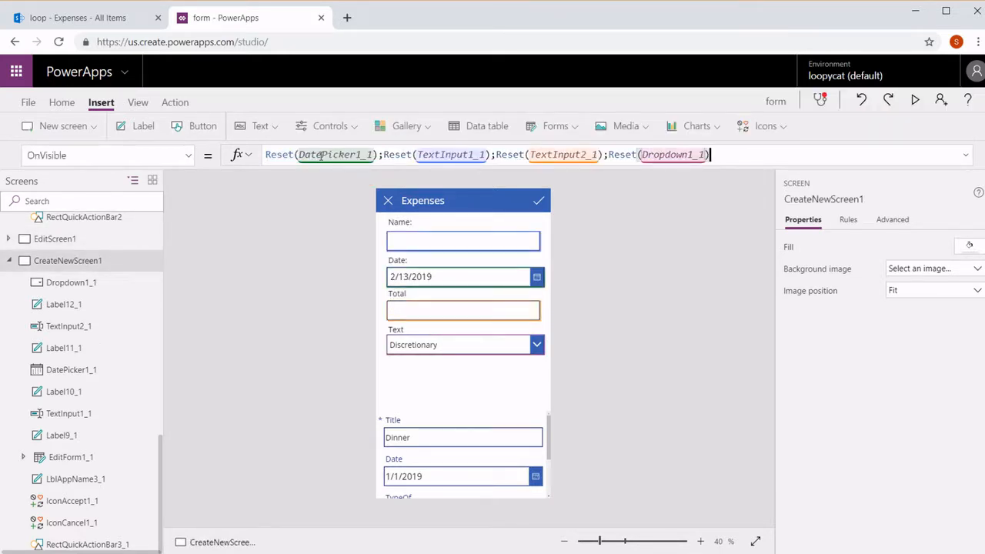
Replace CreateNewScreen1's OnVisible formula with Select(IconCancel1_1), and test it by switching to EditScreen1 and back.
{"action": "key", "text": "ctrl+a"}
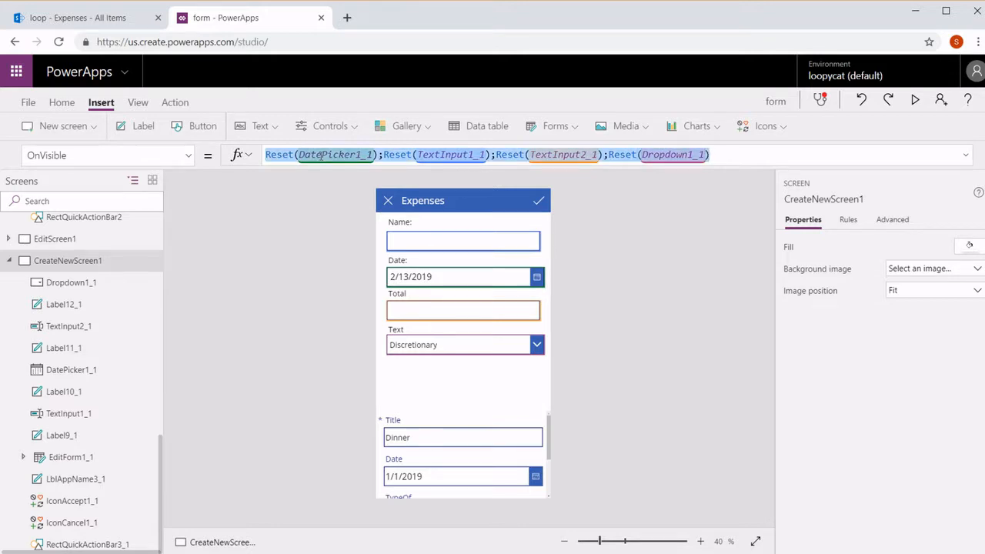
{"action": "key", "text": "BackSpace"}
{"action": "type", "text": "Se"}
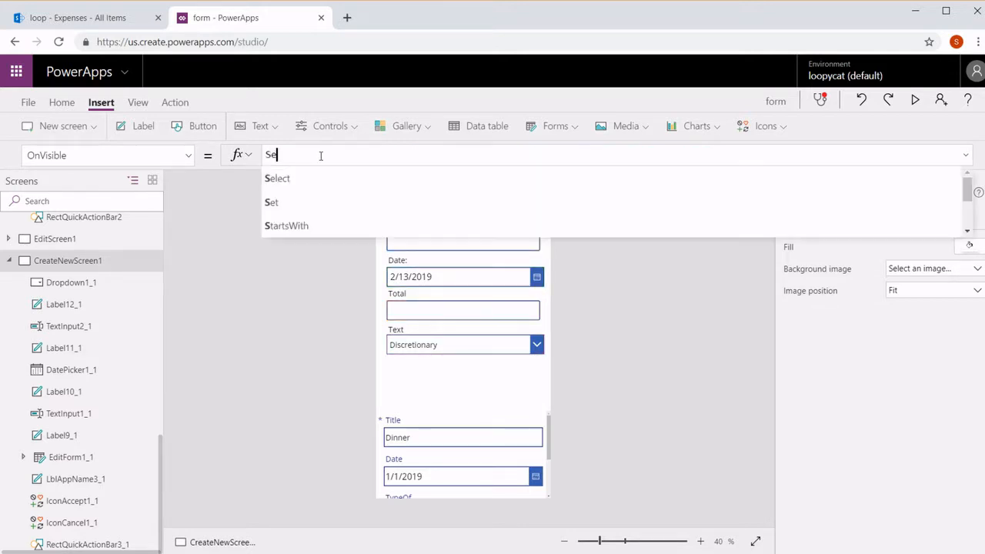
{"action": "type", "text": "lect("}
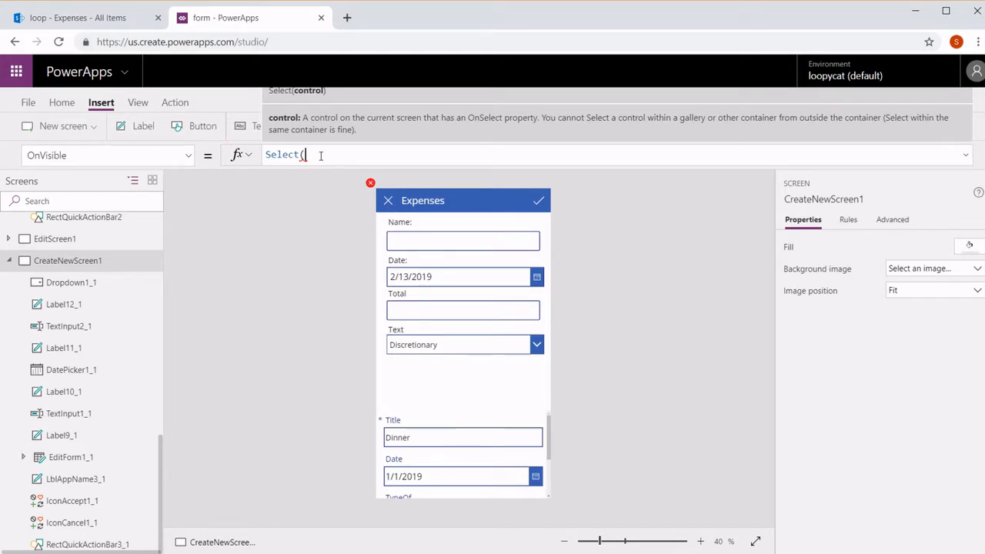
{"action": "type", "text": "ica"}
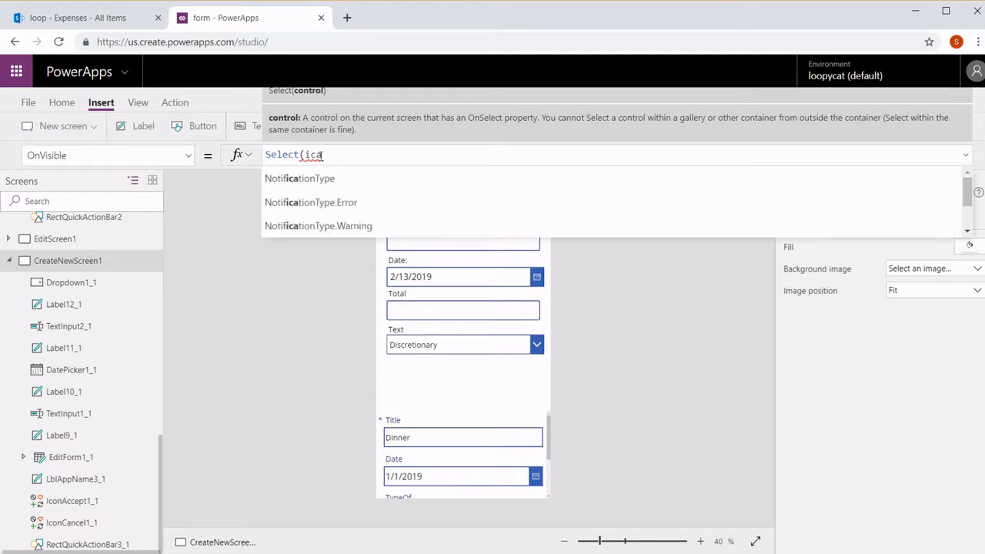
{"action": "key", "text": "BackSpace"}
{"action": "type", "text": "onc"}
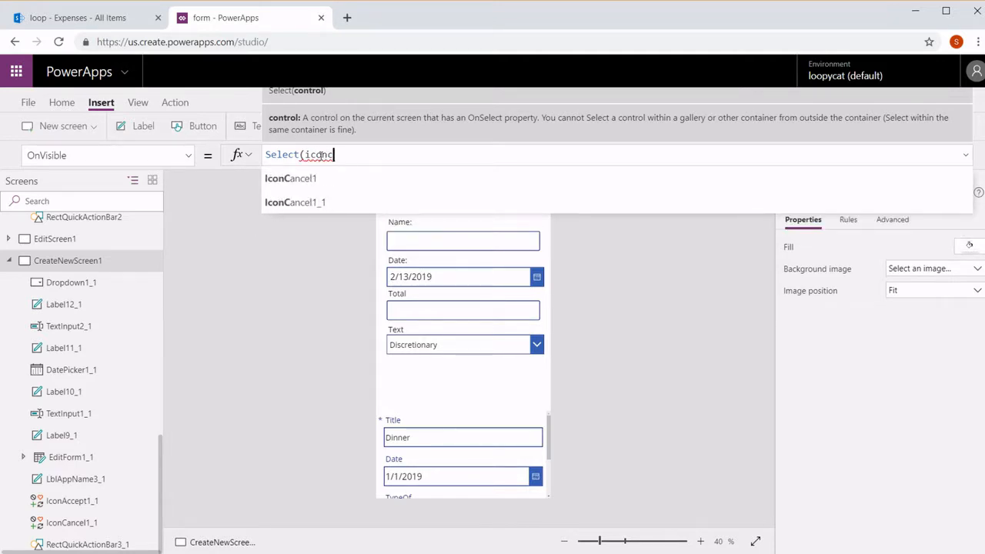
{"action": "key", "text": "Down"}
{"action": "key", "text": "Return"}
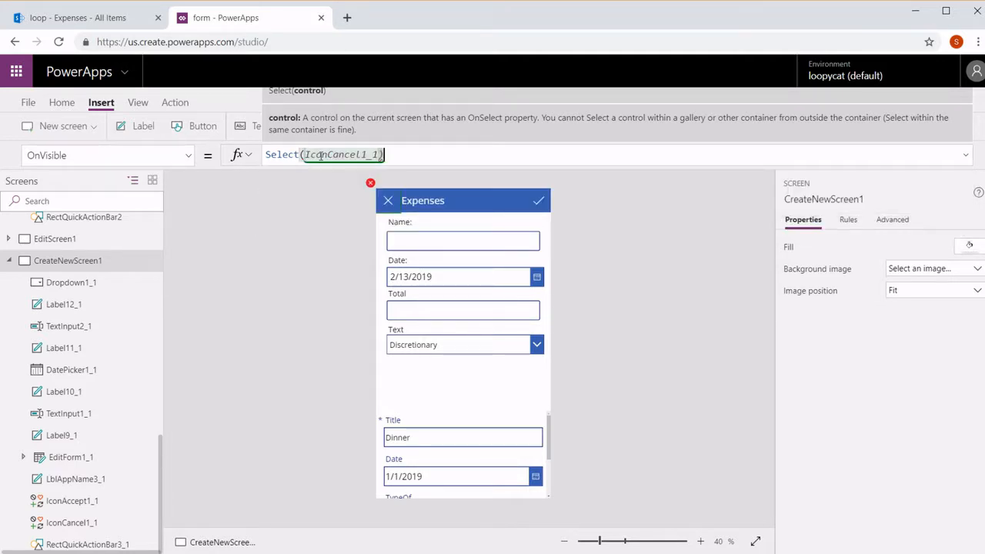
{"action": "left_click", "coordinate": [85, 244]}
{"action": "left_click", "coordinate": [79, 260]}
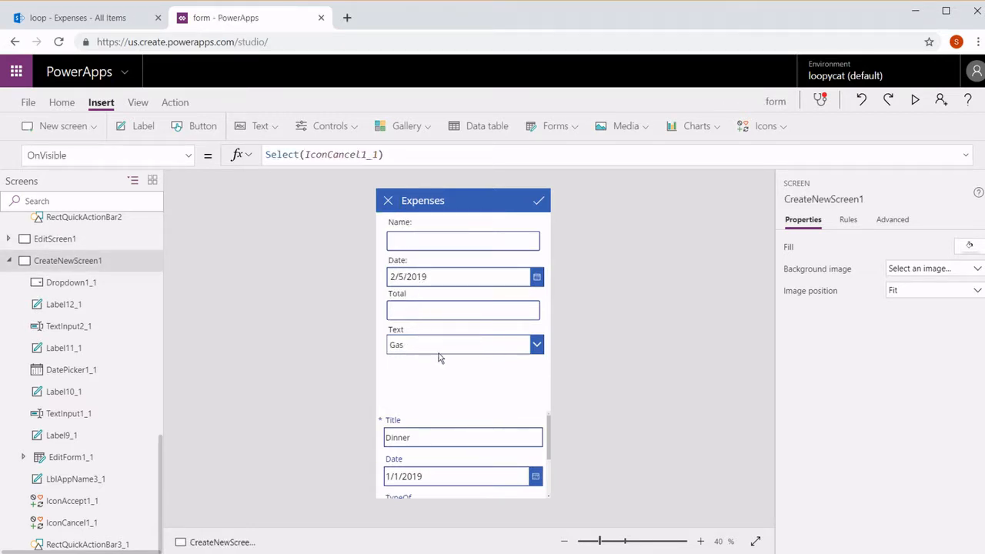
Change the text of the label above the dropdown to "Type:".
{"action": "left_click", "coordinate": [408, 333]}
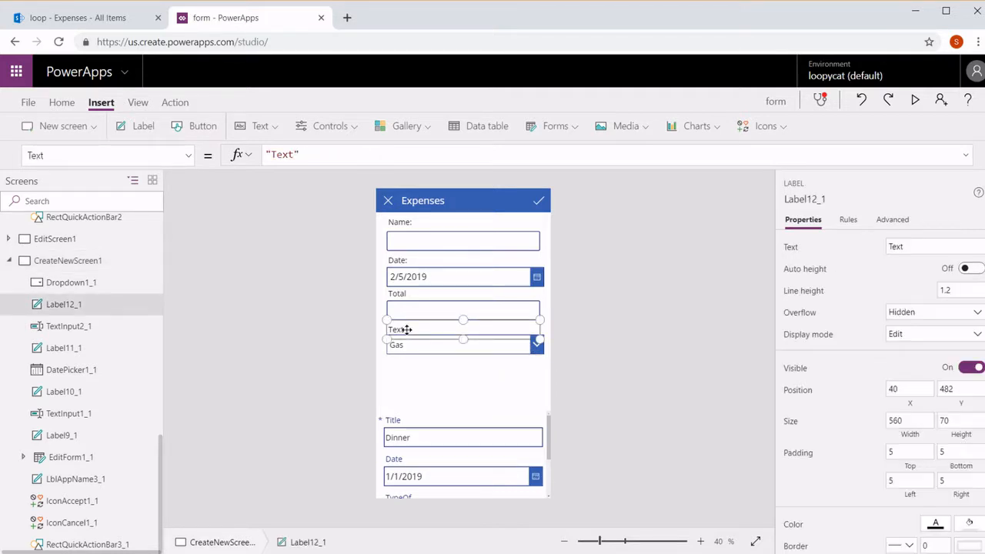
{"action": "key", "text": "BackSpace"}
{"action": "key", "text": "BackSpace"}
{"action": "key", "text": "BackSpace"}
{"action": "type", "text": "ype:"}
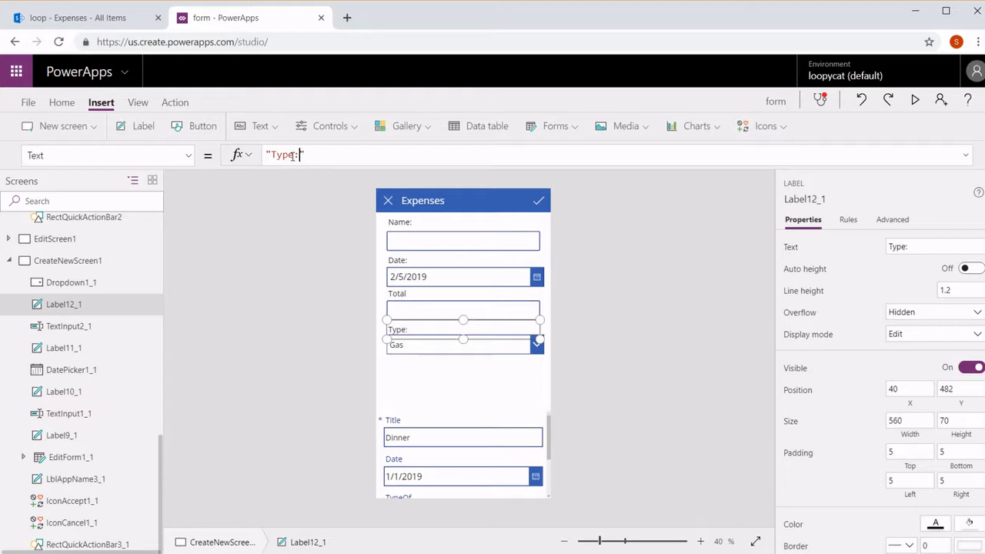
{"action": "left_click", "coordinate": [299, 248]}
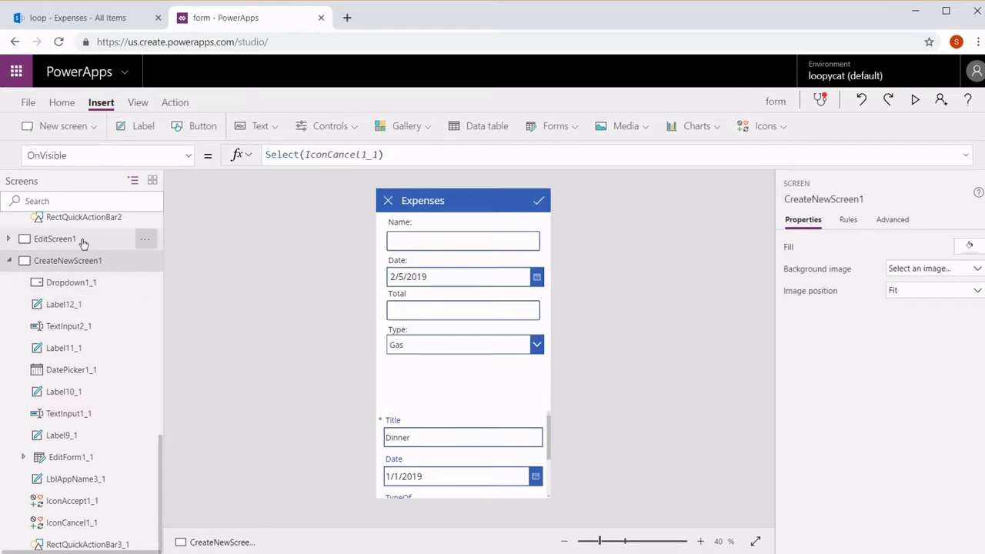
Delete the old form EditForm1_1 from CreateNewScreen1.
{"action": "left_click", "coordinate": [452, 442]}
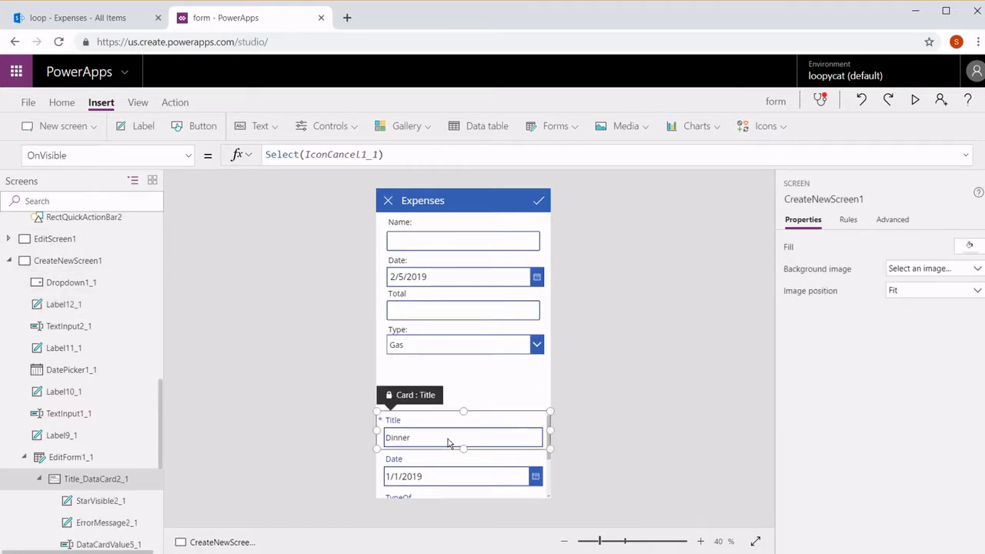
{"action": "left_click", "coordinate": [91, 457]}
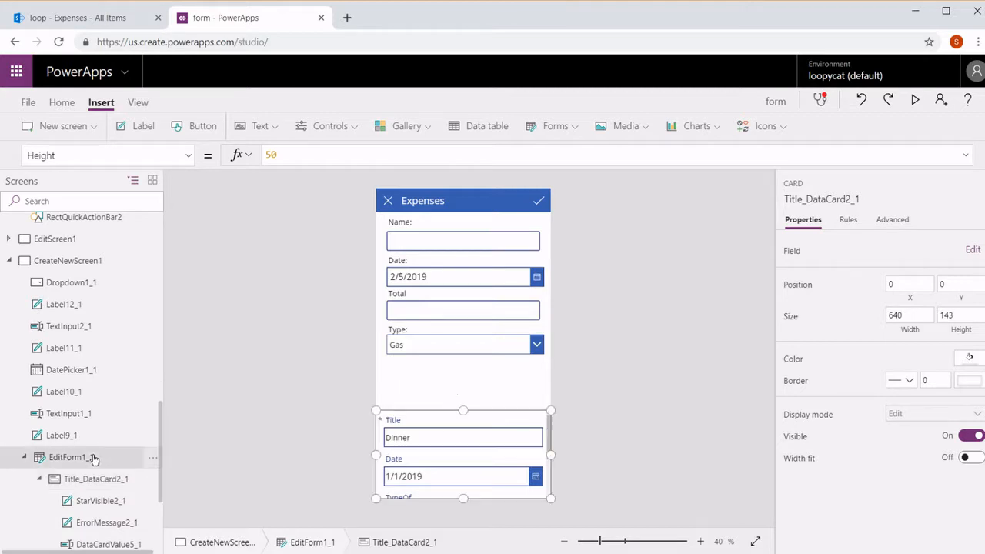
{"action": "left_click_drag", "start_coordinate": [477, 409], "coordinate": [485, 389]}
{"action": "key", "text": "Delete"}
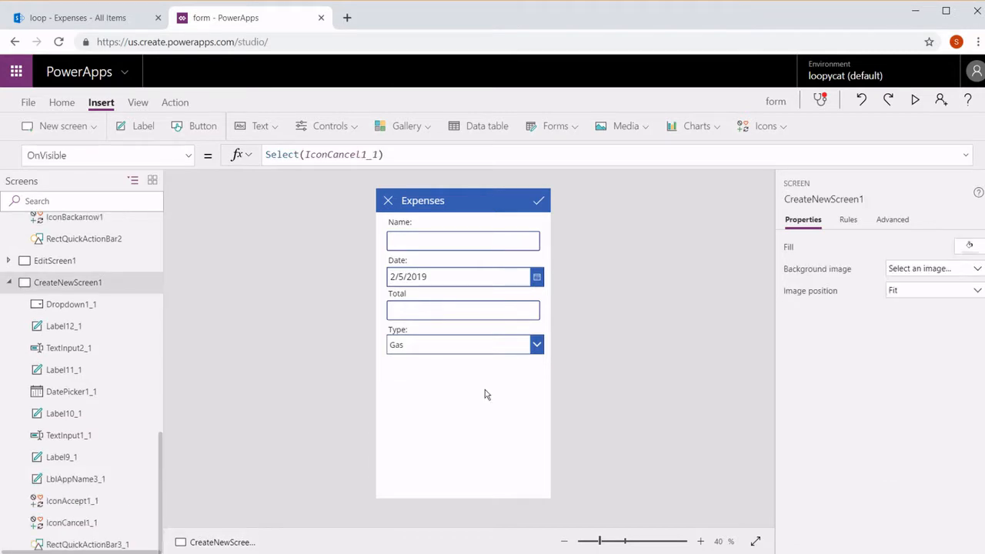
Review the Patch formula in the OnSelect property of CreateNewScreen1's accept icon.
{"action": "left_click", "coordinate": [6, 286]}
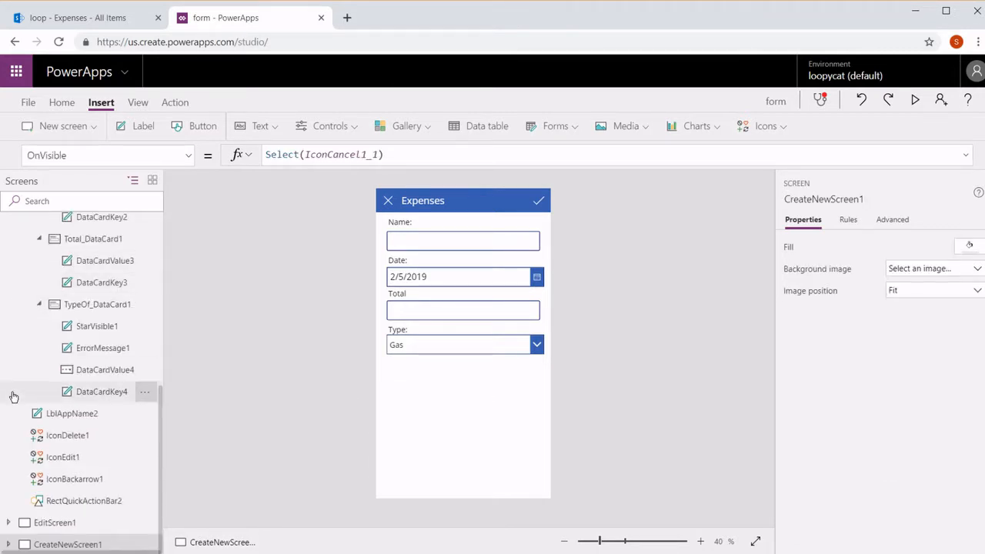
{"action": "left_click", "coordinate": [539, 202]}
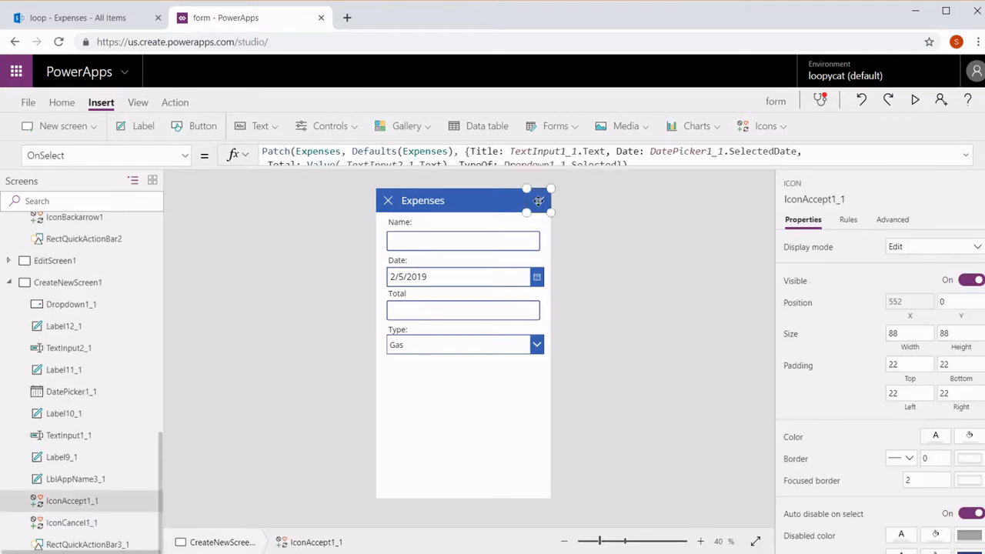
{"action": "mouse_move", "coordinate": [607, 168]}
{"action": "left_mouse_down"}
{"action": "mouse_move", "coordinate": [602, 227]}
{"action": "mouse_move", "coordinate": [614, 161]}
{"action": "left_mouse_up"}
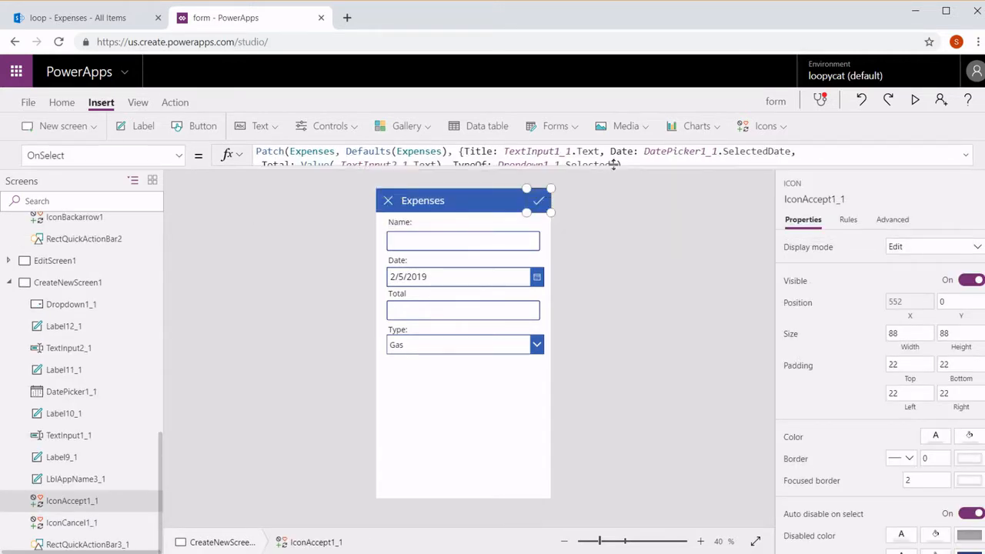
{"action": "left_click", "coordinate": [269, 330]}
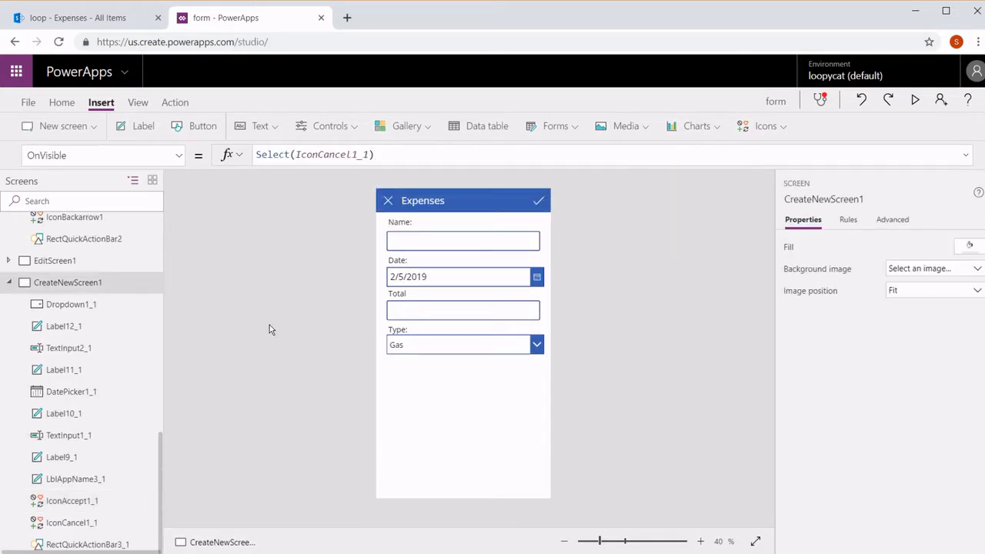
Collapse the CreateNewScreen1 and DetailScreen1 control trees and open BrowseScreen1.
{"action": "left_click", "coordinate": [8, 284]}
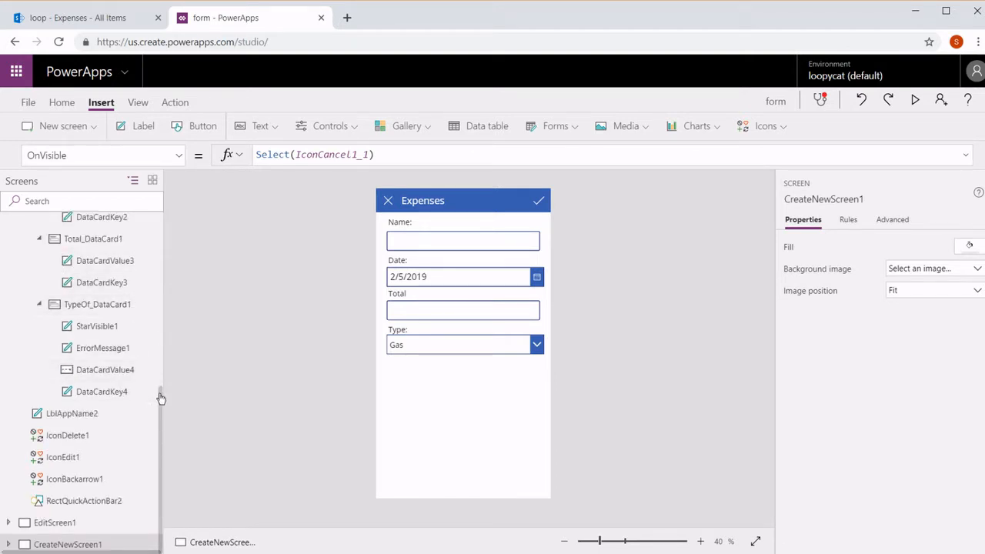
{"action": "left_click_drag", "start_coordinate": [161, 397], "coordinate": [192, 184]}
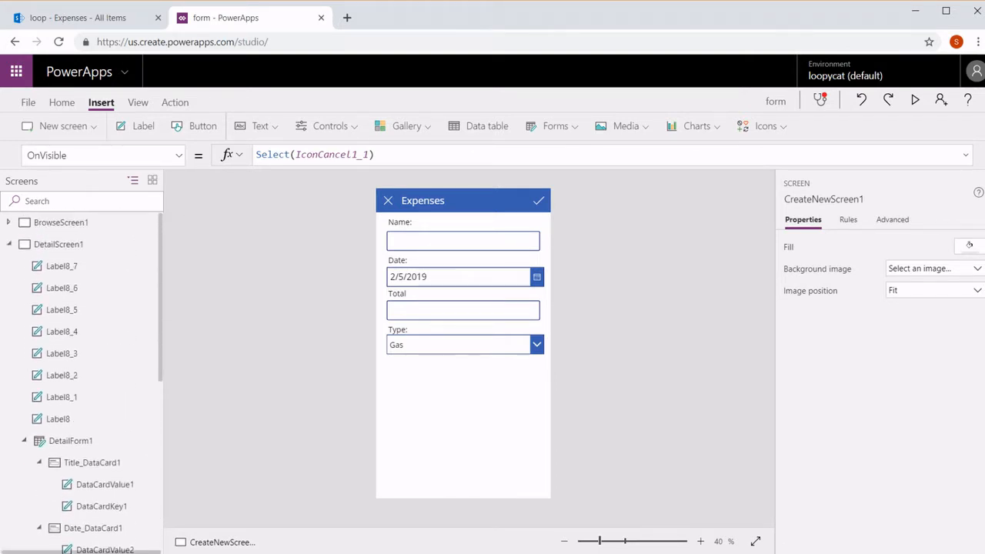
{"action": "left_click", "coordinate": [10, 245]}
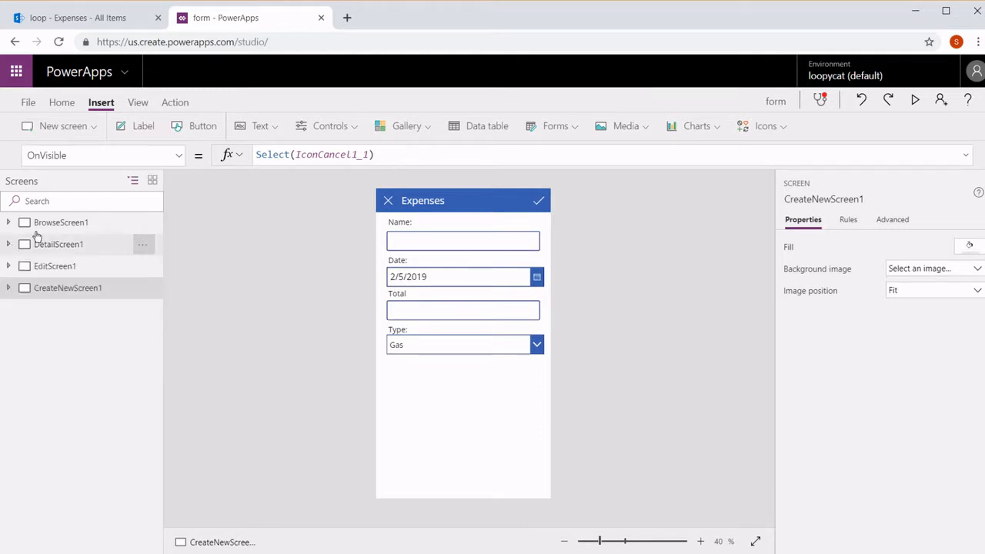
{"action": "left_click", "coordinate": [60, 225]}
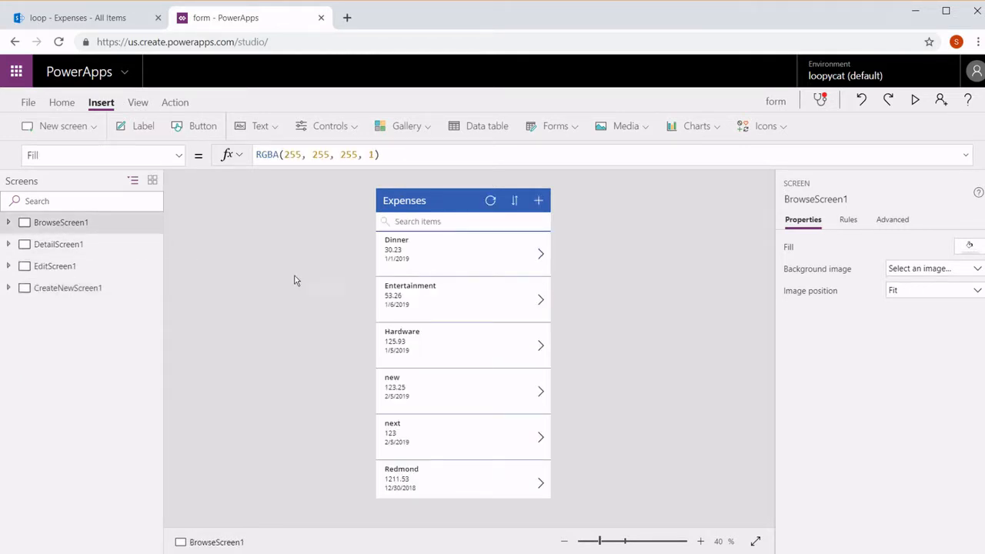
Set the Text of the gallery's Subtitle1 label on BrowseScreen1 to Text(Total, "[$-en-US]$#,###.##").
{"action": "left_click", "coordinate": [394, 250]}
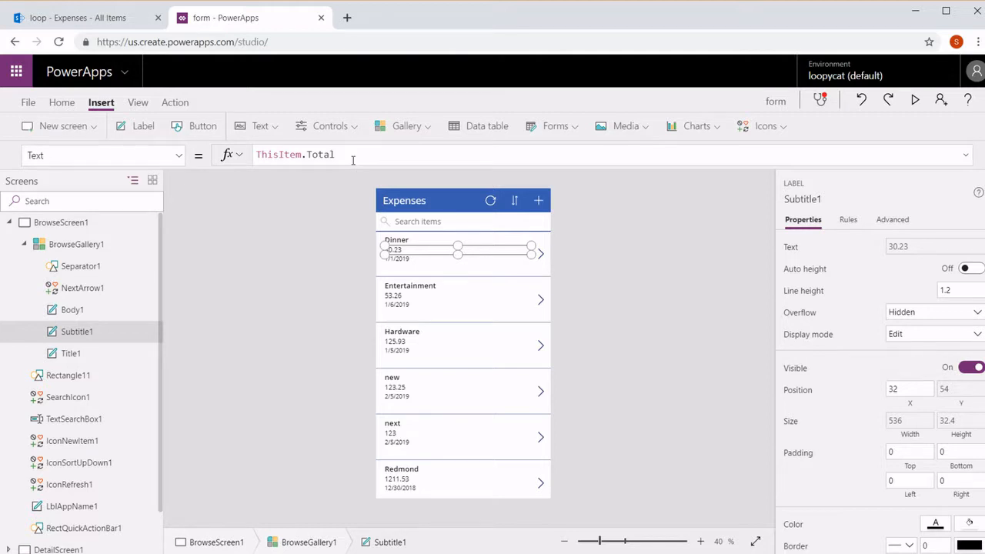
{"action": "left_click", "coordinate": [258, 155]}
{"action": "type", "text": "Text("}
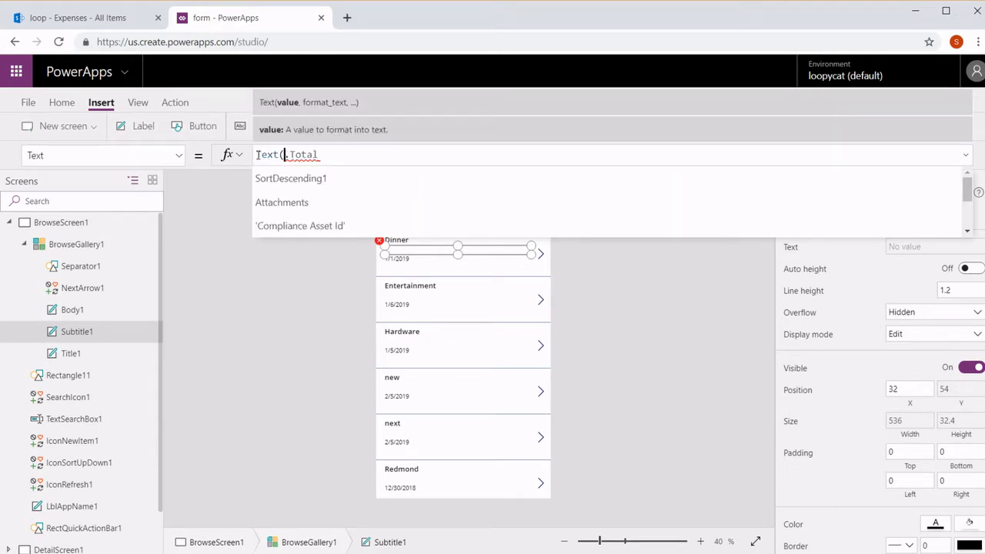
{"action": "key", "text": "Delete"}
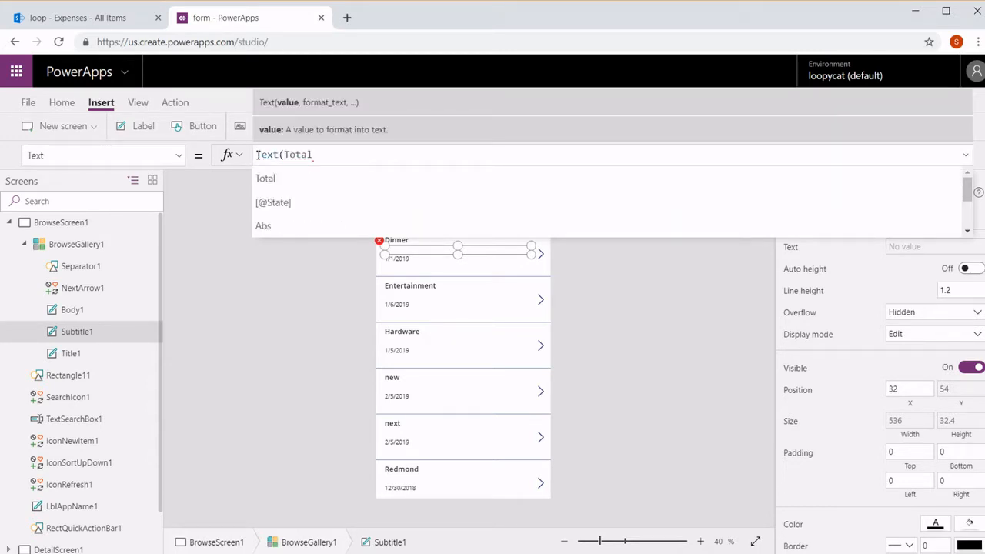
{"action": "key", "text": "Right"}
{"action": "key", "text": "Right"}
{"action": "key", "text": "Right"}
{"action": "key", "text": "Right"}
{"action": "key", "text": "Right"}
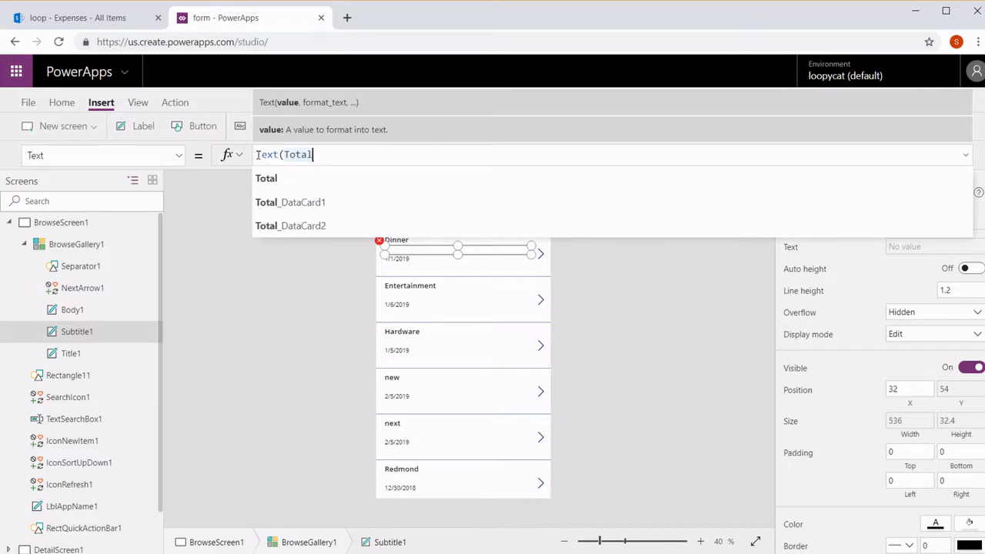
{"action": "type", "text": ", "}
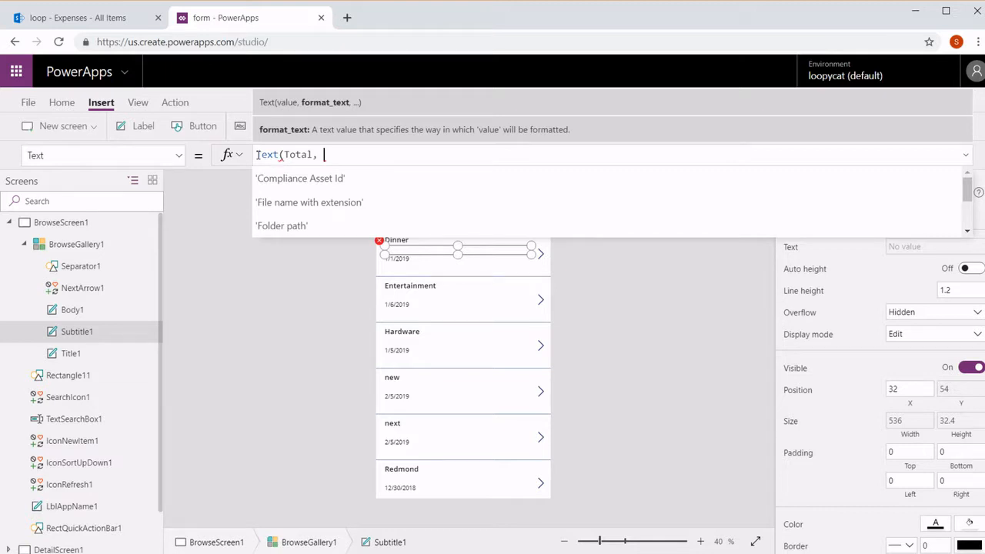
{"action": "type", "text": "[$"}
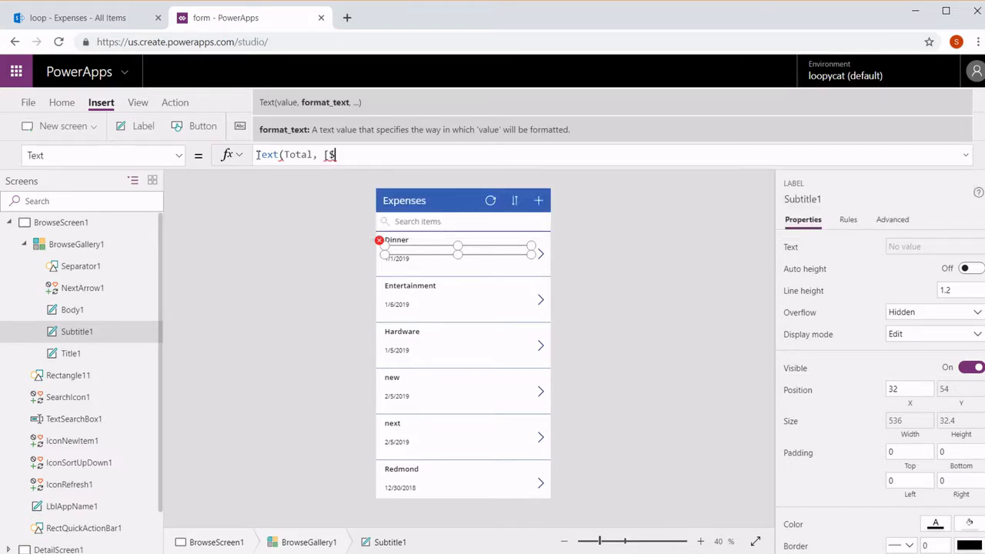
{"action": "type", "text": "-en-US]$#,###.##"}
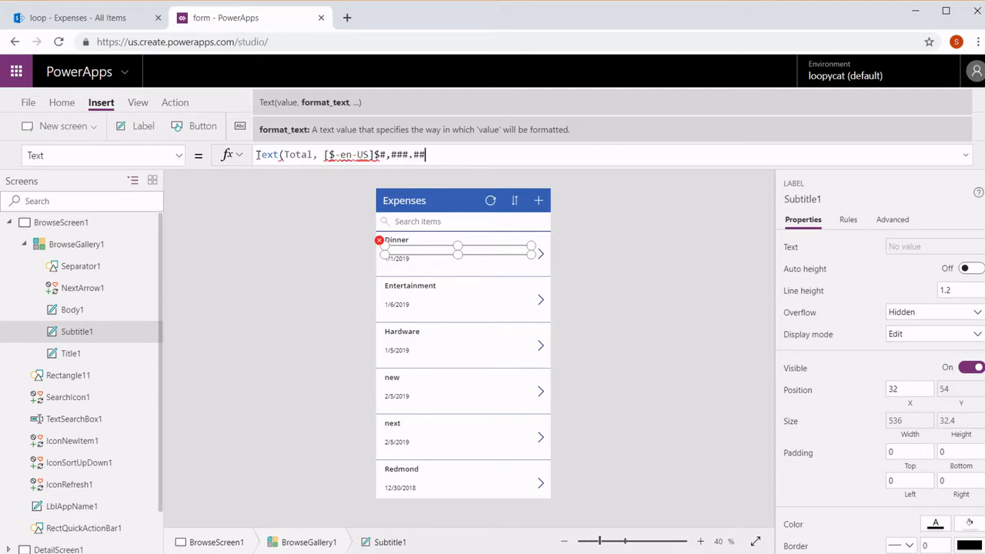
{"action": "type", "text": "\""}
{"action": "key", "text": "Left"}
{"action": "key", "text": "Left"}
{"action": "key", "text": "Left"}
{"action": "key", "text": "Left"}
{"action": "key", "text": "Left"}
{"action": "key", "text": "Left"}
{"action": "key", "text": "Left"}
{"action": "key", "text": "Left"}
{"action": "key", "text": "Left"}
{"action": "key", "text": "Left"}
{"action": "key", "text": "Left"}
{"action": "key", "text": "Left"}
{"action": "key", "text": "Left"}
{"action": "key", "text": "Left"}
{"action": "key", "text": "Left"}
{"action": "key", "text": "Left"}
{"action": "key", "text": "Left"}
{"action": "key", "text": "Left"}
{"action": "key", "text": "Left"}
{"action": "type", "text": "\""}
{"action": "key", "text": "Right"}
{"action": "key", "text": "Right"}
{"action": "key", "text": "Right"}
{"action": "key", "text": "Right"}
{"action": "key", "text": "Right"}
{"action": "key", "text": "Right"}
{"action": "key", "text": "Right"}
{"action": "key", "text": "Right"}
{"action": "key", "text": "Right"}
{"action": "key", "text": "Right"}
{"action": "key", "text": "Right"}
{"action": "key", "text": "Right"}
{"action": "key", "text": "Right"}
{"action": "key", "text": "Right"}
{"action": "key", "text": "Right"}
{"action": "key", "text": "Right"}
{"action": "key", "text": "Right"}
{"action": "key", "text": "Right"}
{"action": "key", "text": "Right"}
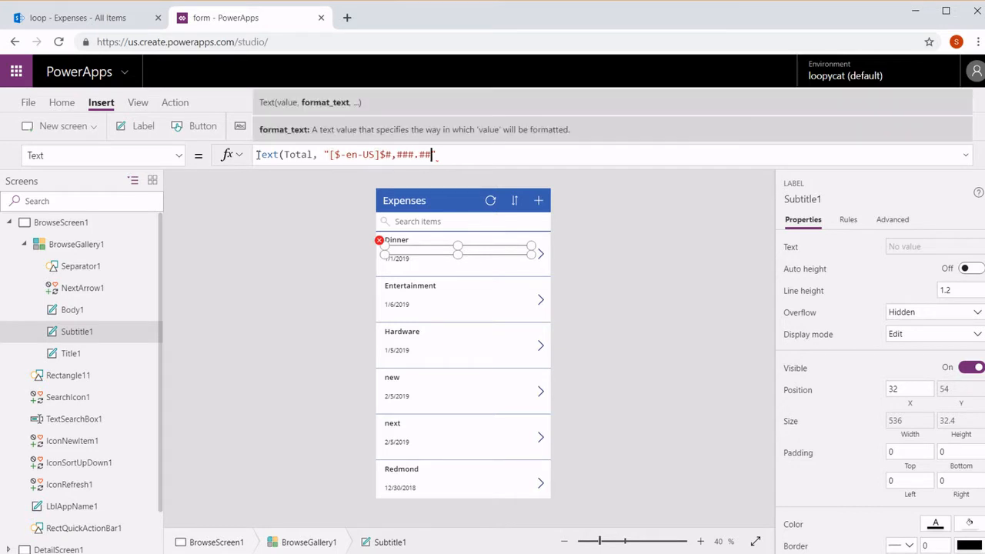
{"action": "type", "text": ")"}
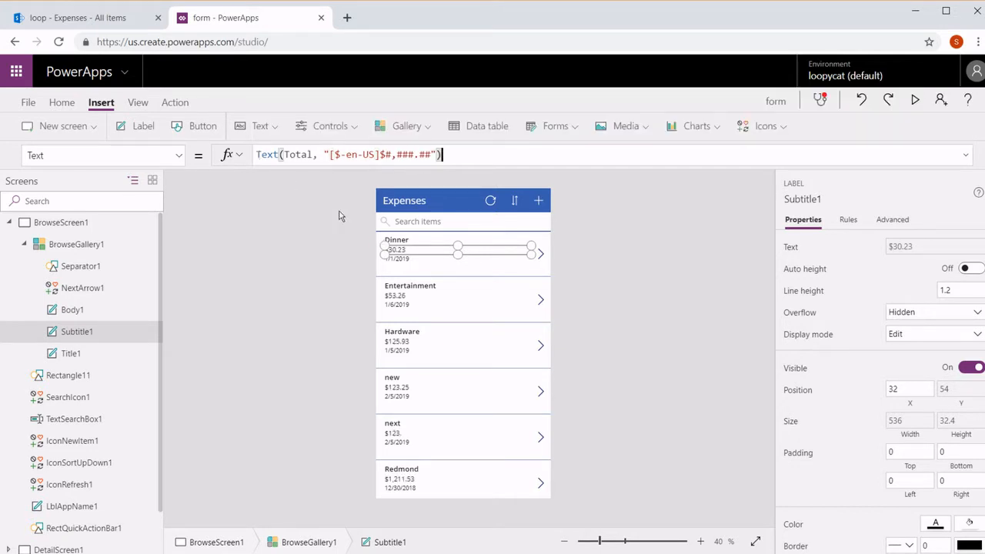
{"action": "left_click", "coordinate": [593, 311]}
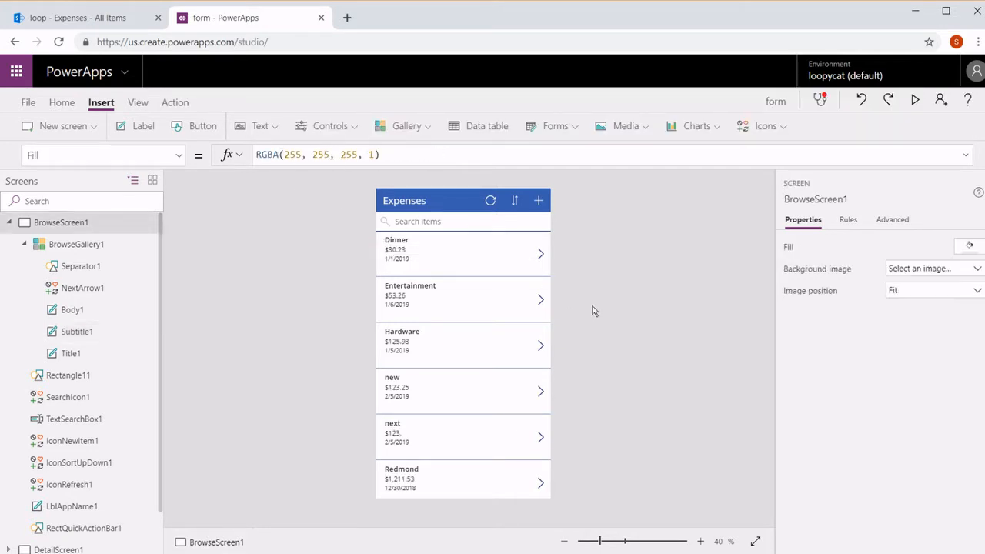
Check the Text formula of the label showing the total value on DetailScreen1.
{"action": "left_click", "coordinate": [8, 223]}
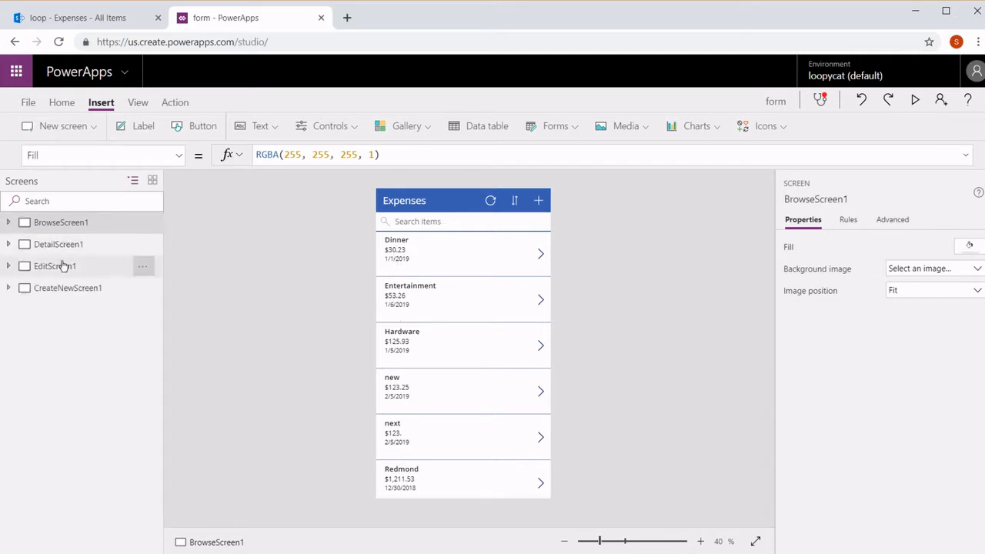
{"action": "left_click", "coordinate": [63, 246]}
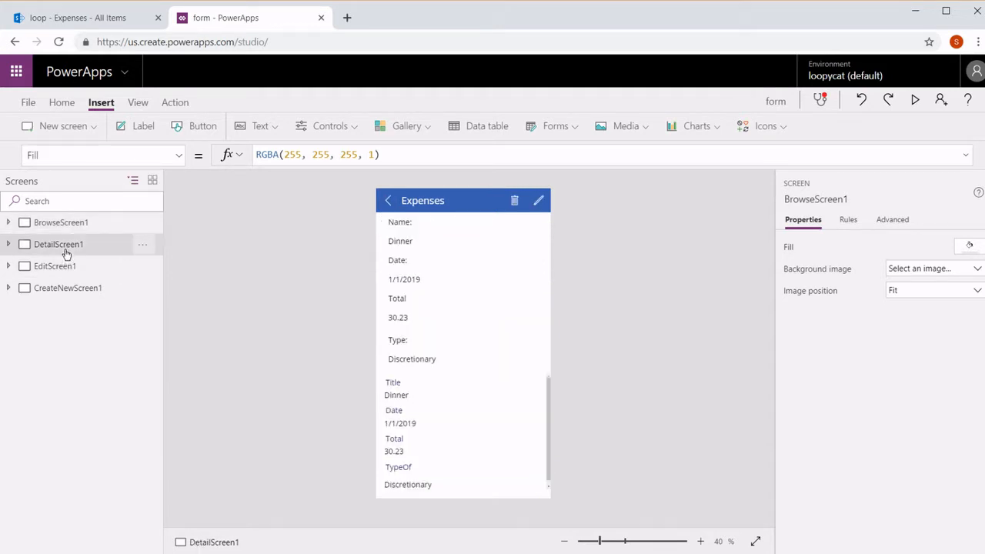
{"action": "left_click", "coordinate": [401, 318]}
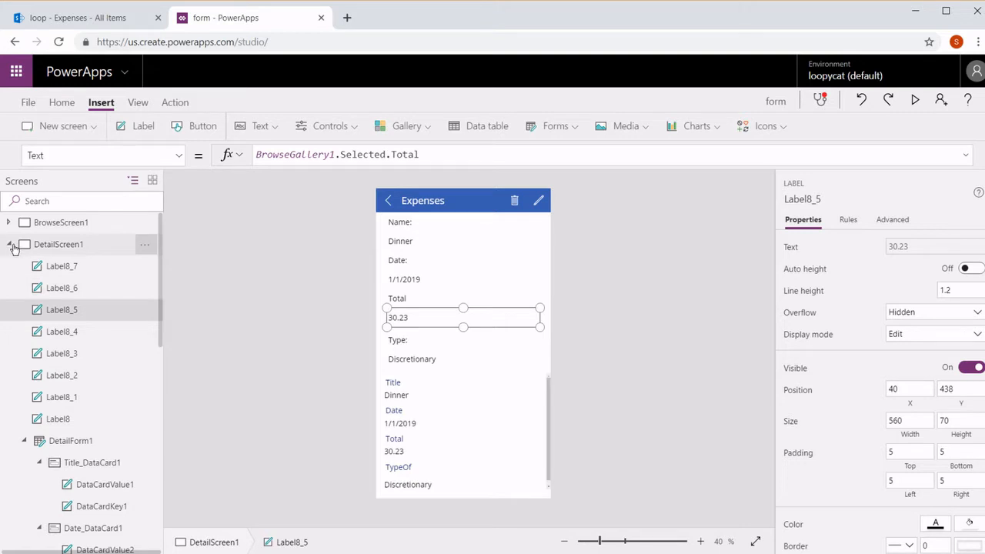
{"action": "left_click", "coordinate": [14, 245]}
Set the Format property of CreateNewScreen1's date picker to DateTimeFormat.LongDate.
{"action": "left_click", "coordinate": [60, 287]}
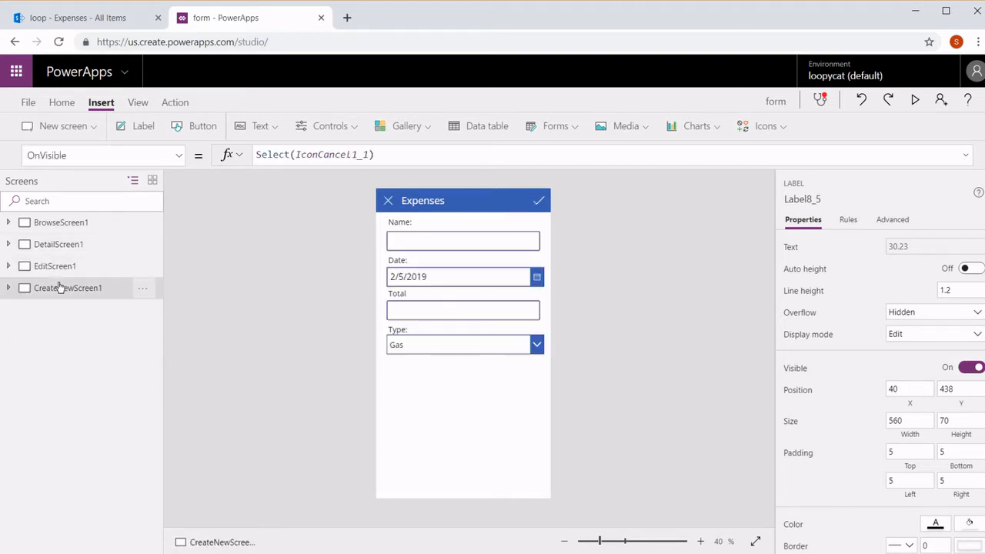
{"action": "left_click", "coordinate": [512, 278]}
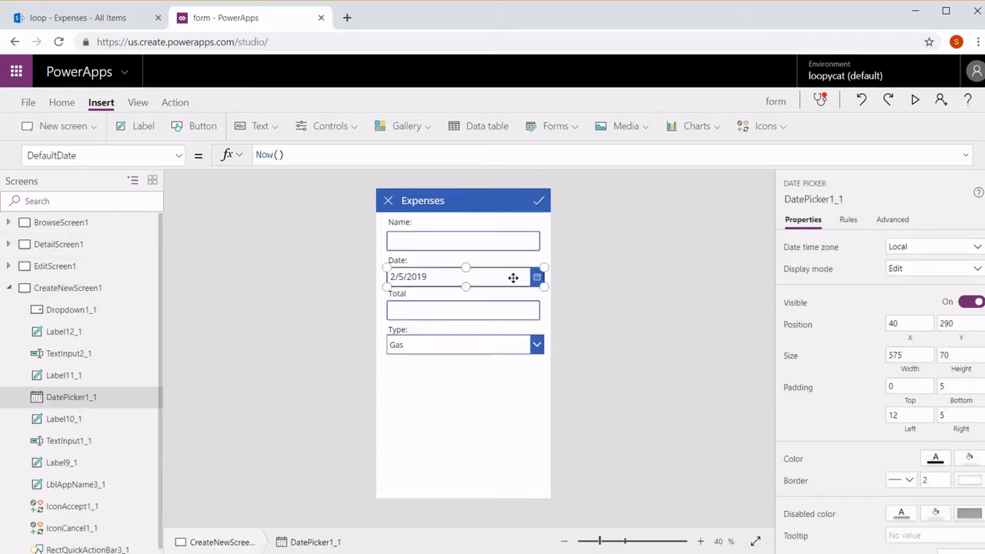
{"action": "left_click", "coordinate": [893, 223]}
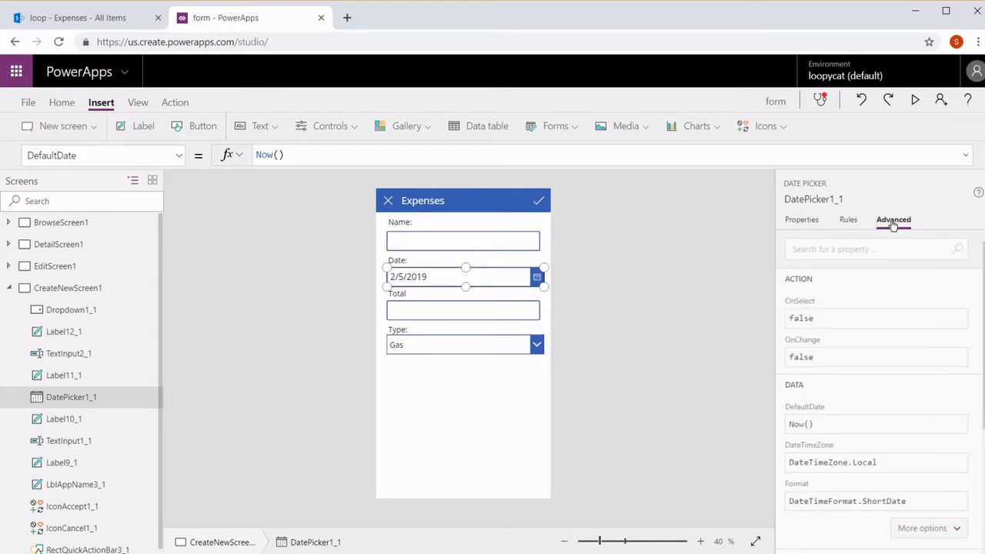
{"action": "left_click", "coordinate": [916, 501]}
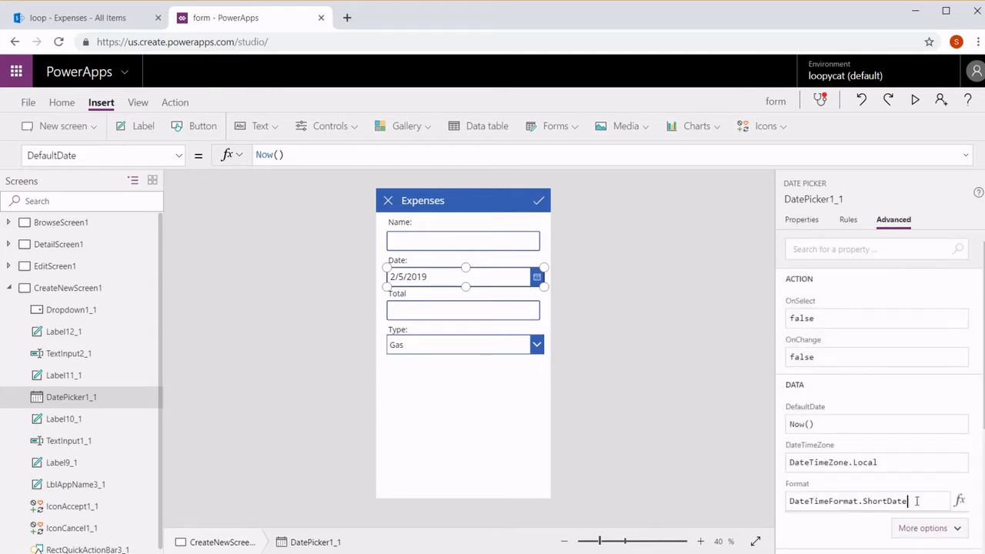
{"action": "key", "text": "BackSpace"}
{"action": "key", "text": "BackSpace"}
{"action": "key", "text": "BackSpace"}
{"action": "key", "text": "BackSpace"}
{"action": "key", "text": "BackSpace"}
{"action": "key", "text": "BackSpace"}
{"action": "key", "text": "BackSpace"}
{"action": "key", "text": "BackSpace"}
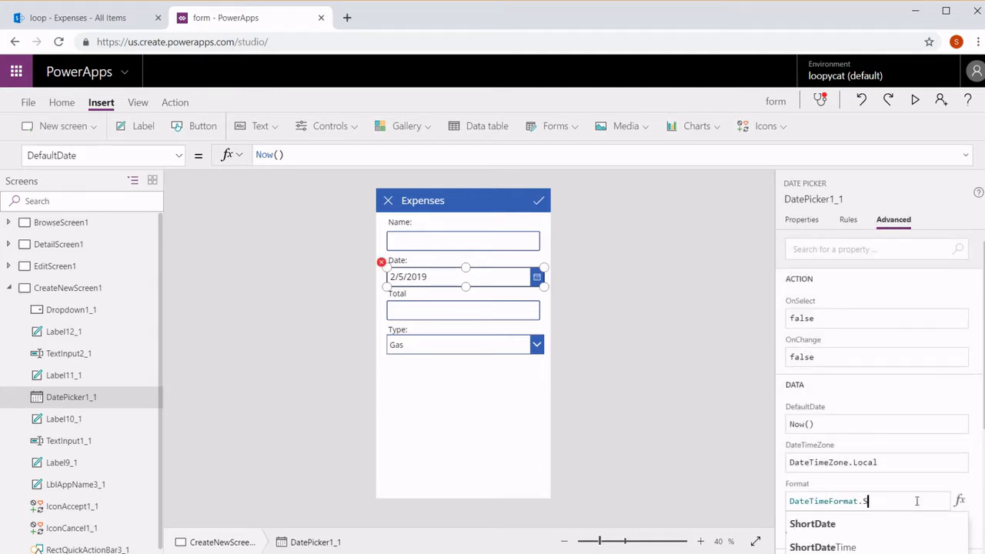
{"action": "key", "text": "BackSpace"}
{"action": "type", "text": "lon"}
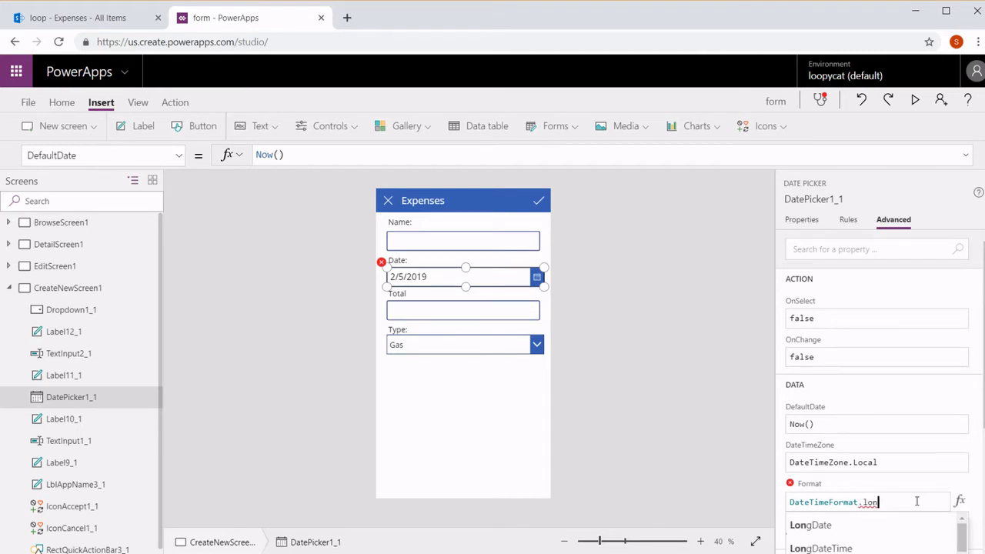
{"action": "left_click", "coordinate": [869, 531]}
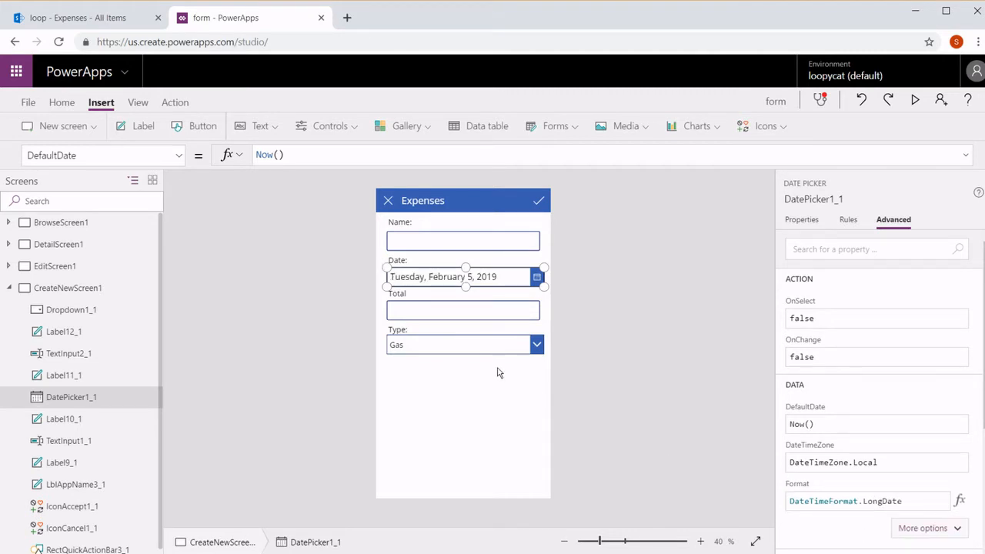
{"action": "left_click", "coordinate": [642, 305]}
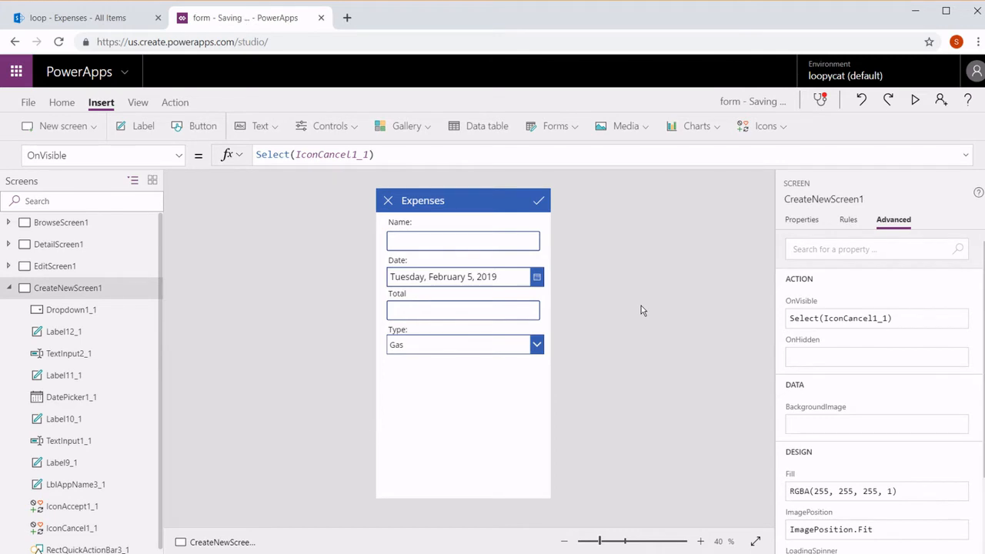
{"action": "left_click", "coordinate": [8, 289]}
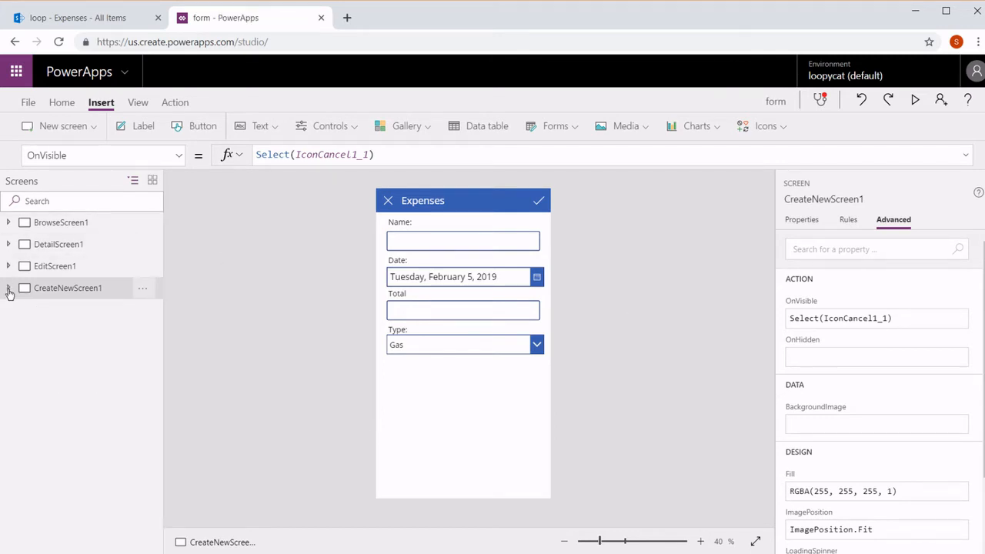
Change the OnSelect formula of BrowseScreen1's new-item icon to Navigate(CreateNewScreen1, ScreenTransition.None), removing the NewForm call.
{"action": "left_click", "coordinate": [47, 223]}
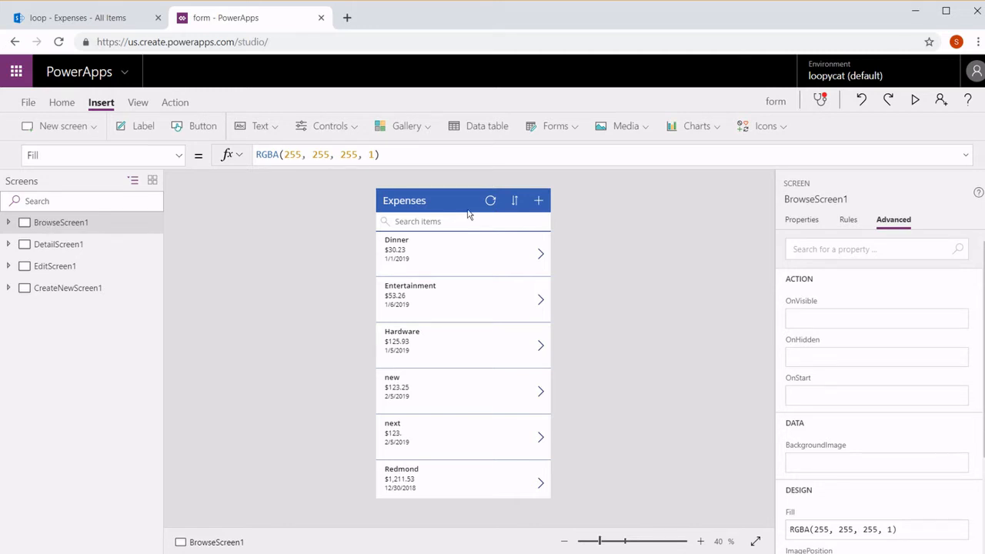
{"action": "left_click", "coordinate": [539, 201]}
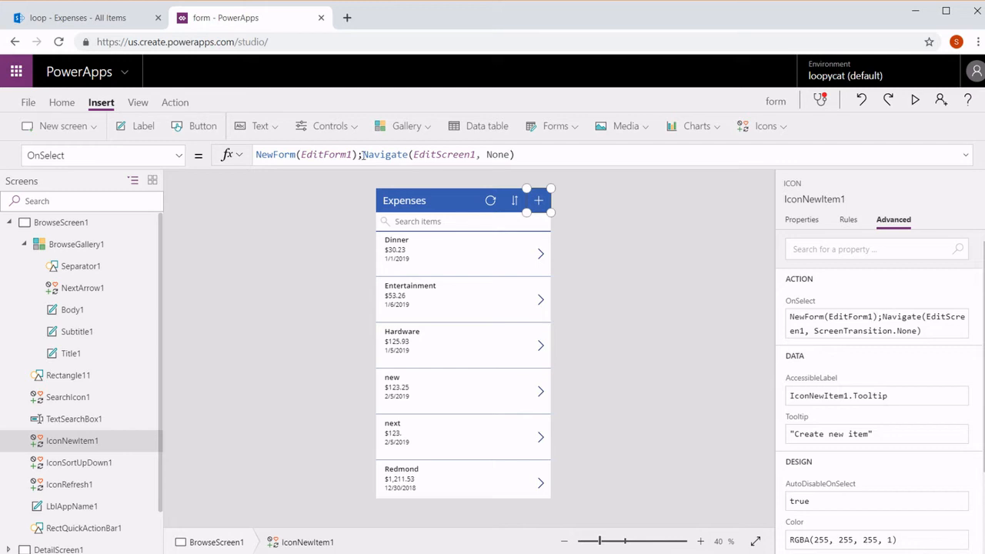
{"action": "left_click_drag", "start_coordinate": [361, 156], "coordinate": [133, 129]}
{"action": "key", "text": "BackSpace"}
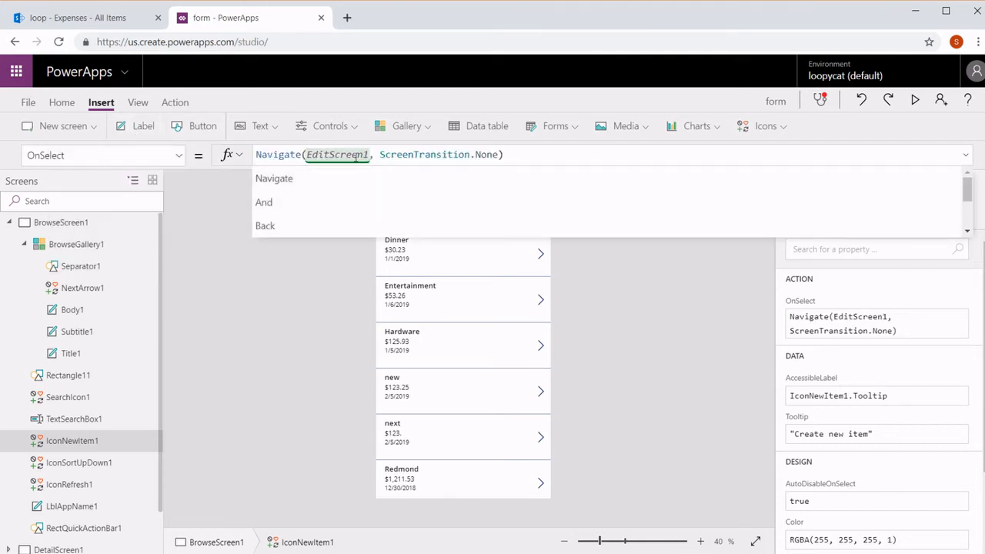
{"action": "left_click_drag", "start_coordinate": [329, 156], "coordinate": [307, 151]}
{"action": "key", "text": "BackSpace"}
{"action": "type", "text": "Cre"}
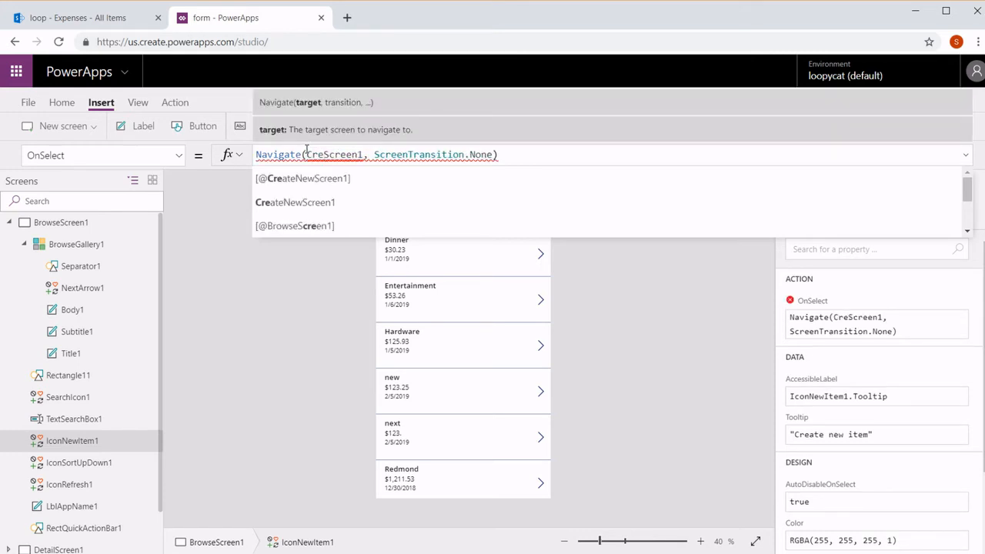
{"action": "left_click", "coordinate": [300, 202]}
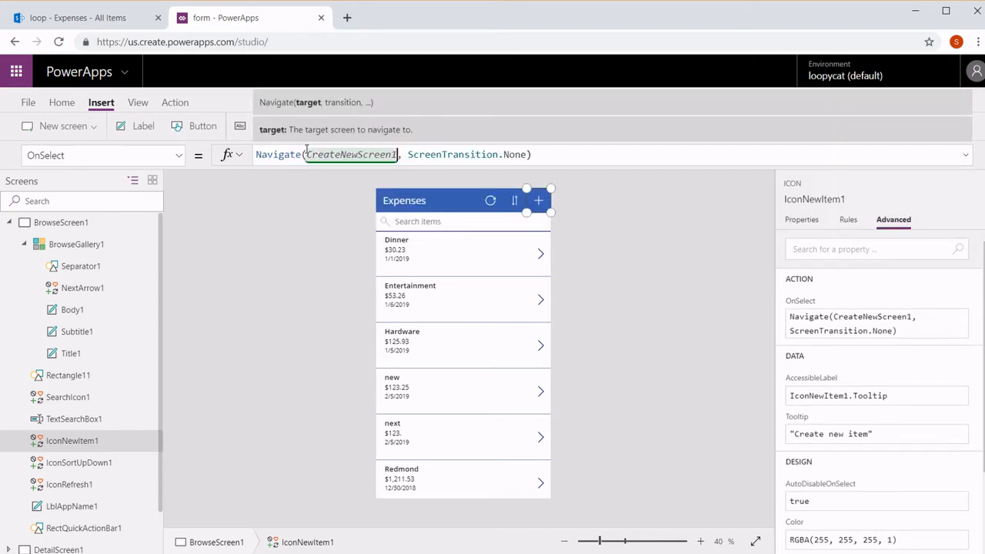
{"action": "left_click", "coordinate": [336, 270]}
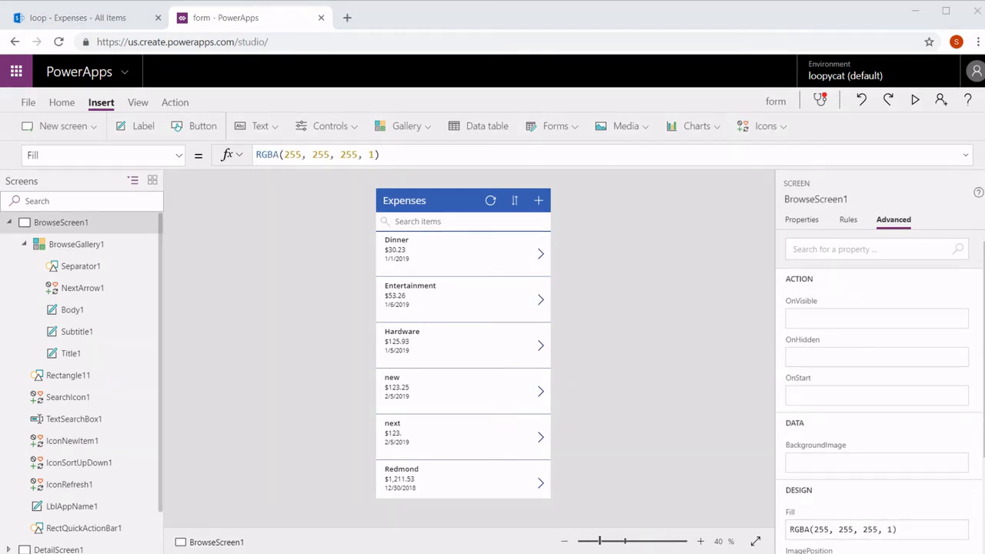